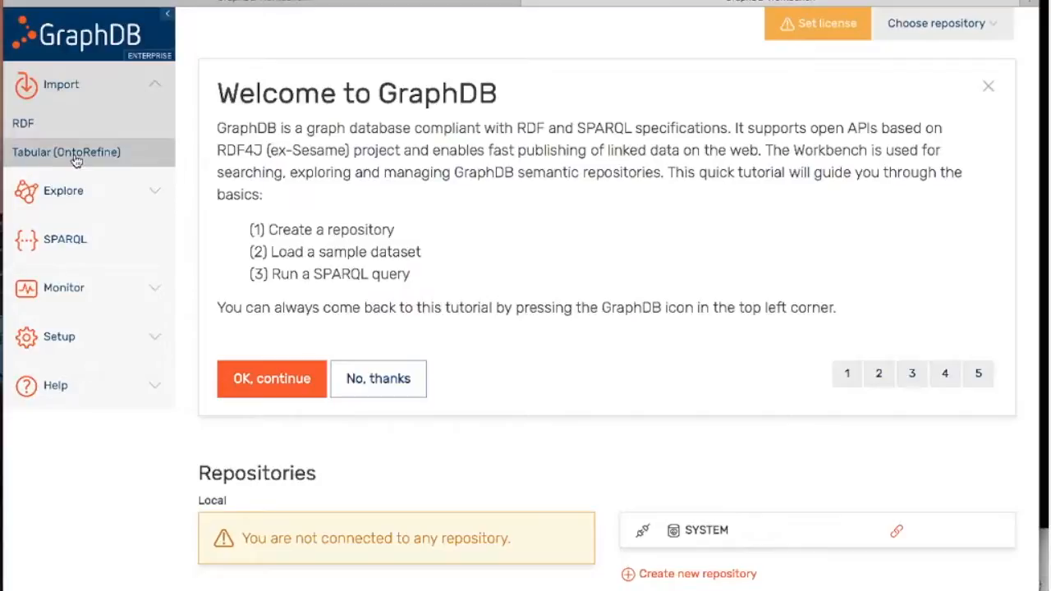
# - Look through the Explore, Monitor, Setup and Help sections of the GraphDB Enterprise navigation
pyautogui.click(112, 204)
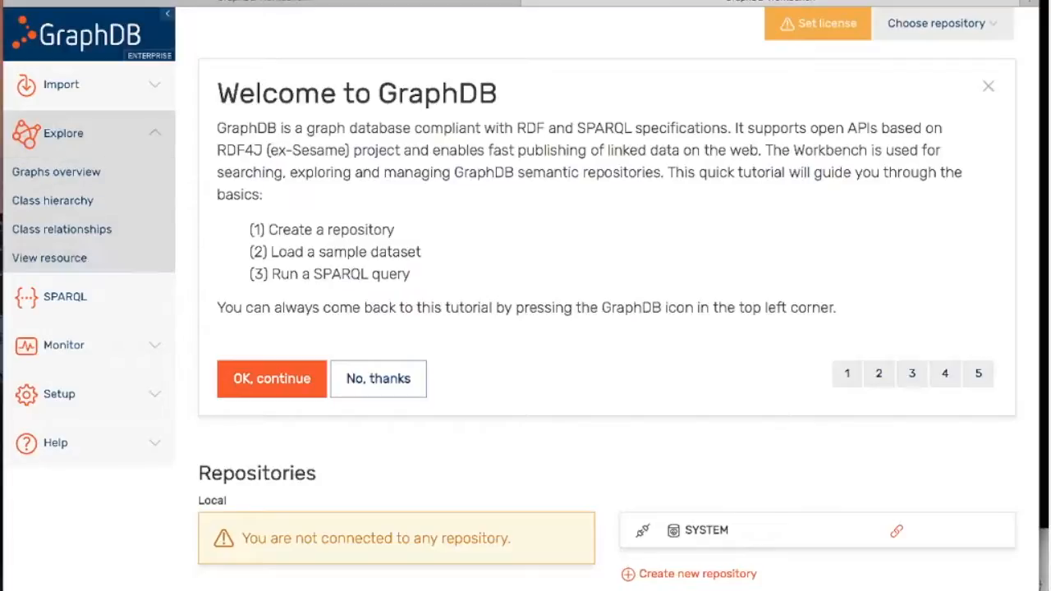
pyautogui.click(134, 145)
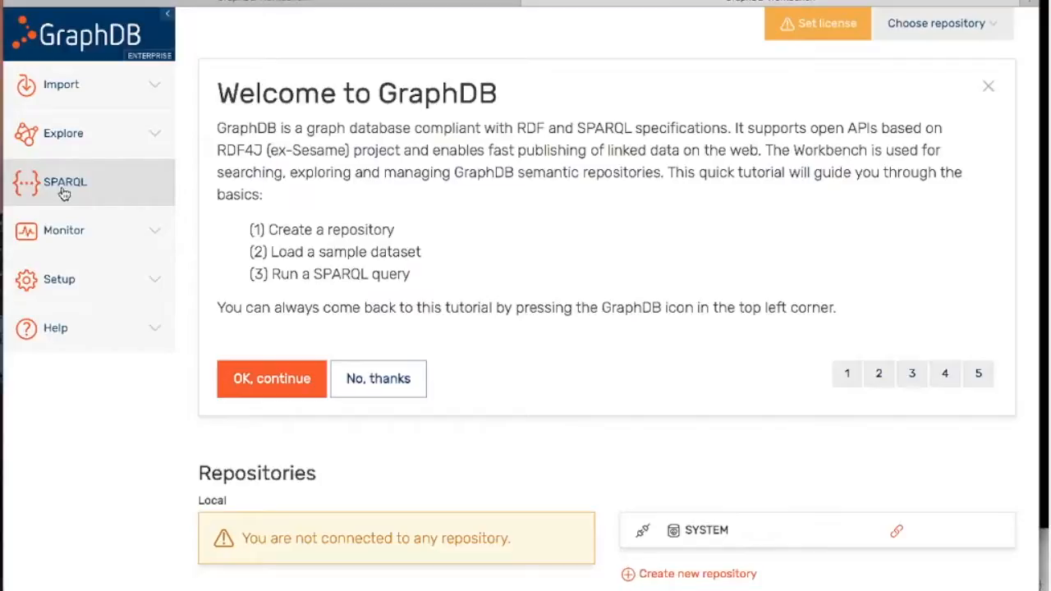
pyautogui.click(90, 233)
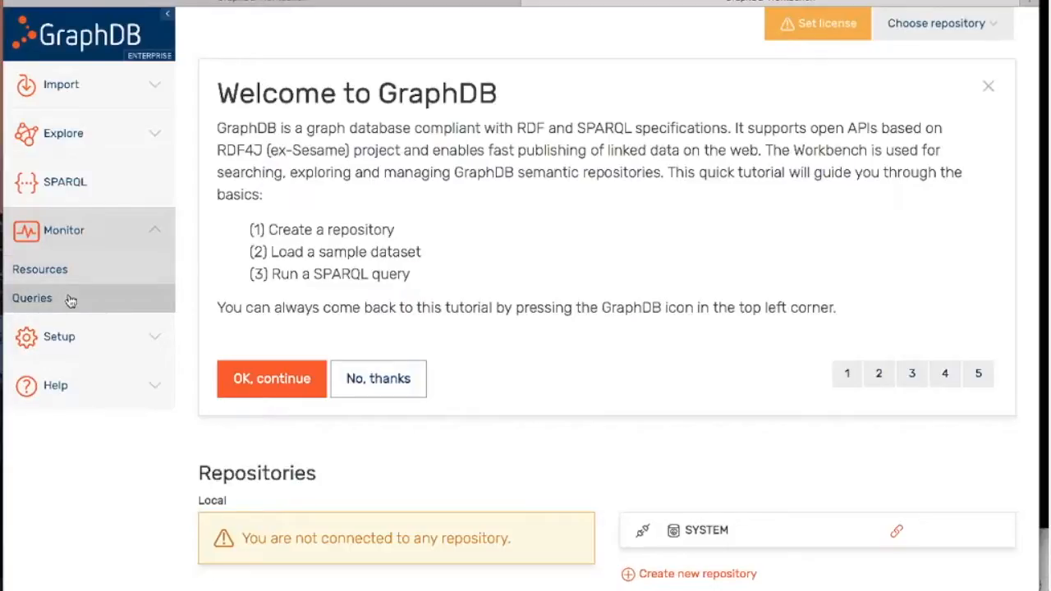
pyautogui.click(145, 344)
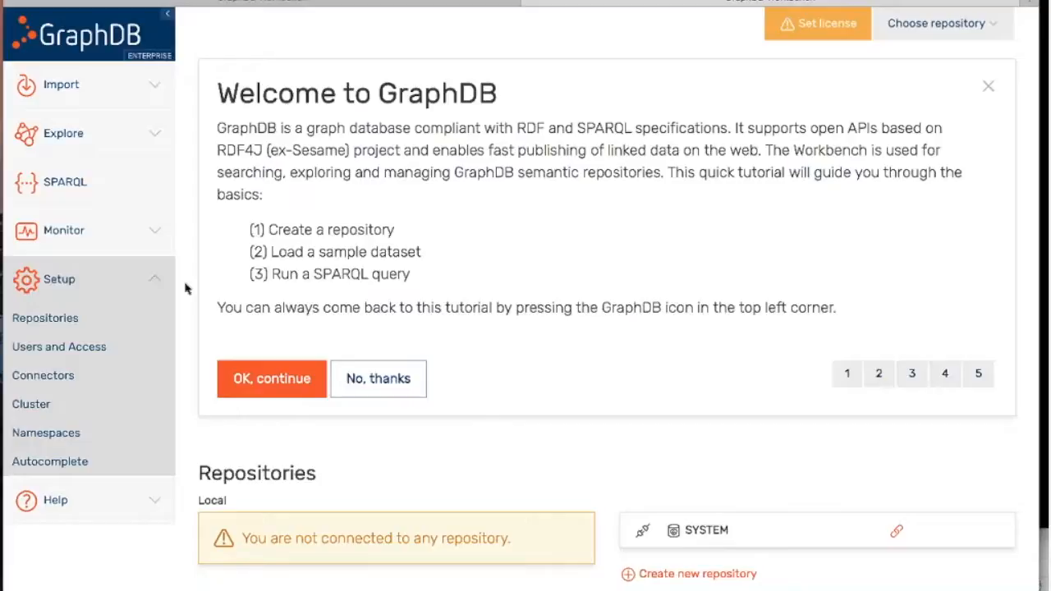
pyautogui.click(94, 507)
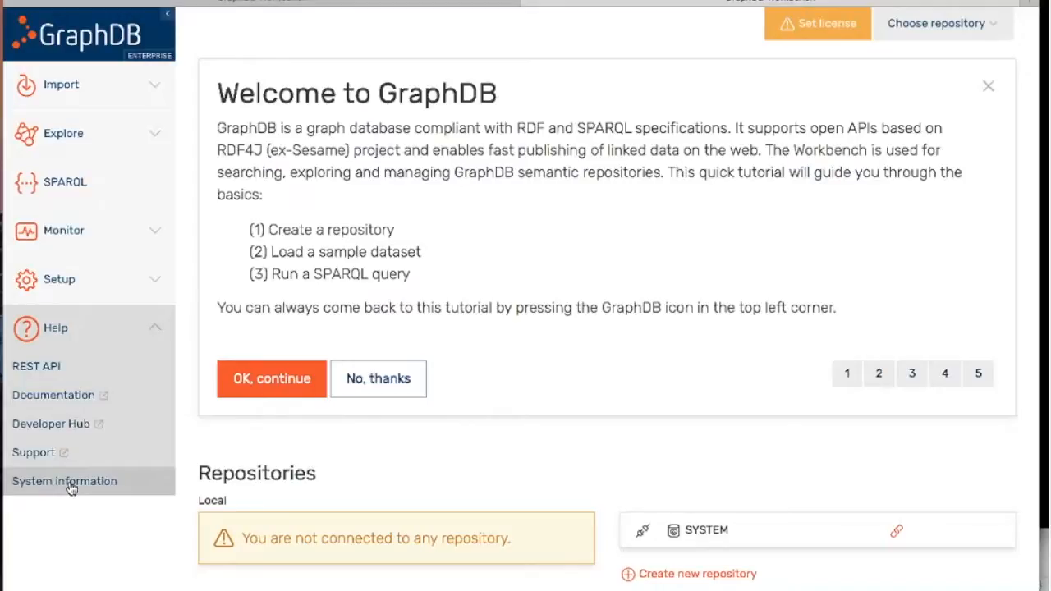
# - Switch to the GraphDB Free Workbench and view its system information, including the JVM arguments
pyautogui.click(378, 3)
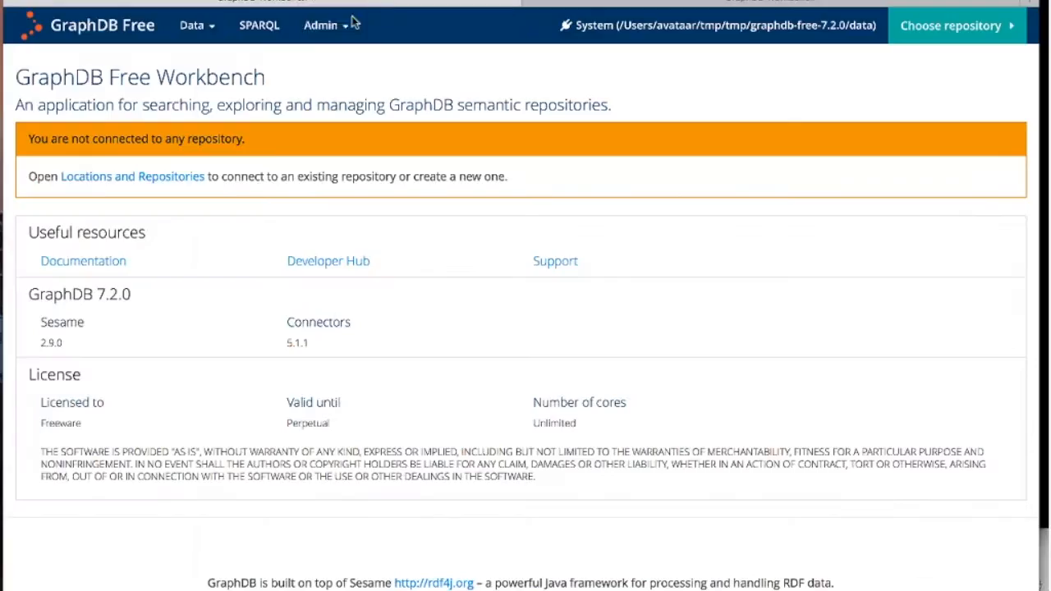
pyautogui.click(331, 28)
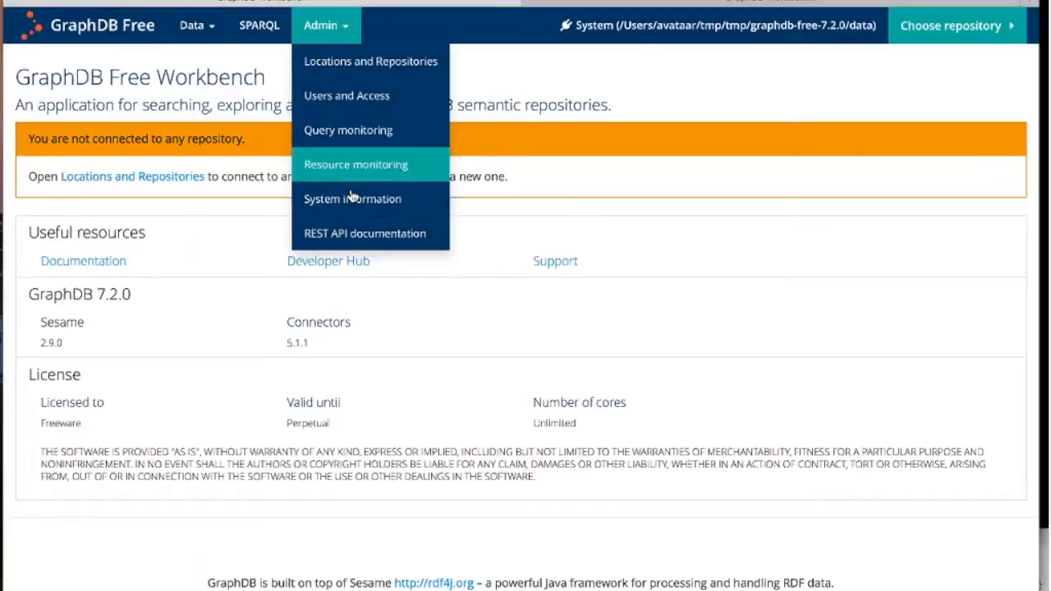
pyautogui.click(395, 201)
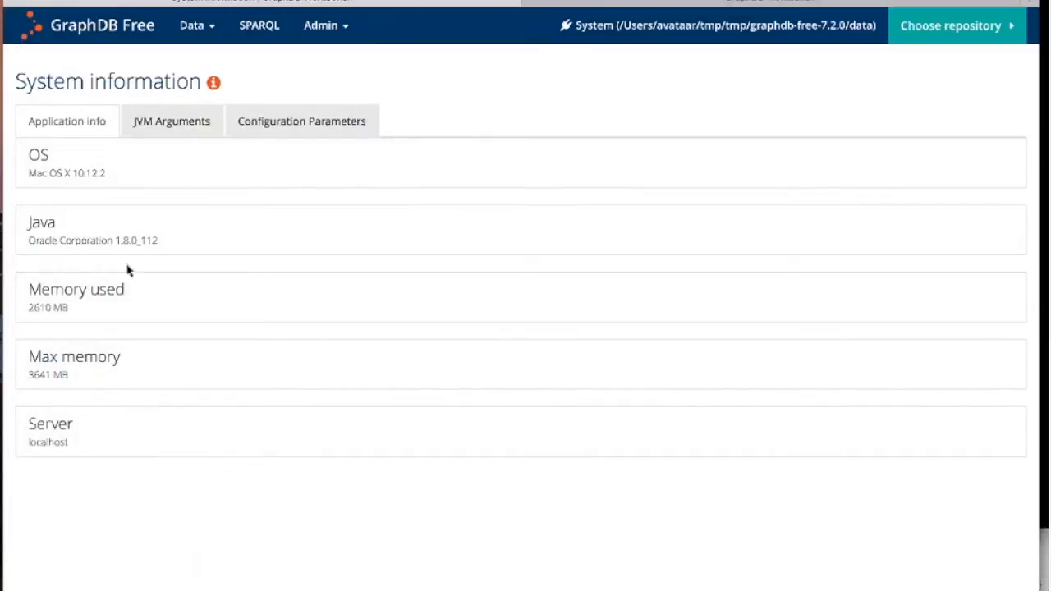
pyautogui.click(181, 128)
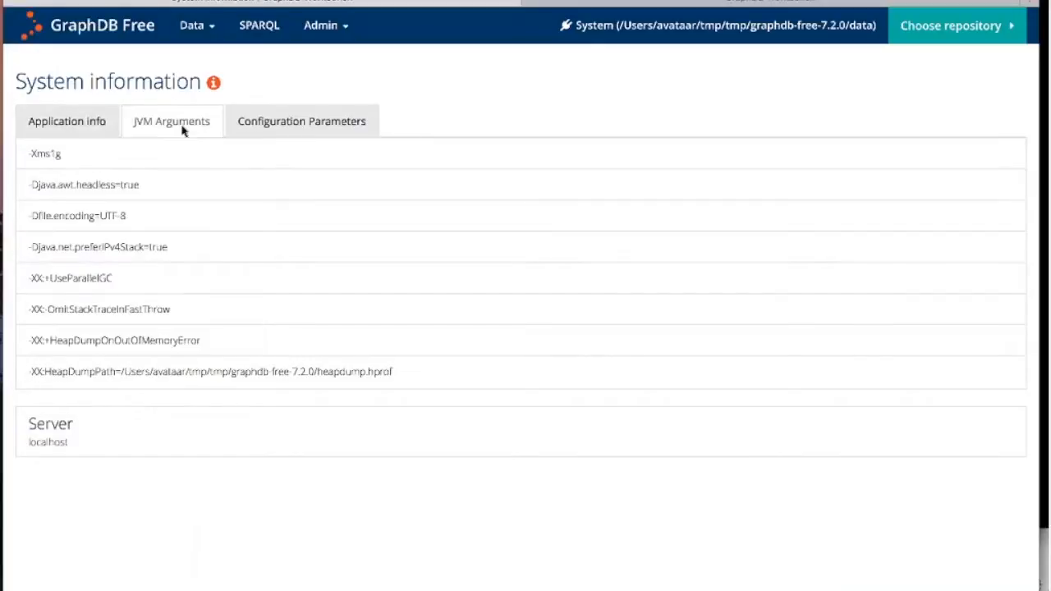
# - Review the configuration parameters in the GraphDB Free system information
pyautogui.click(331, 130)
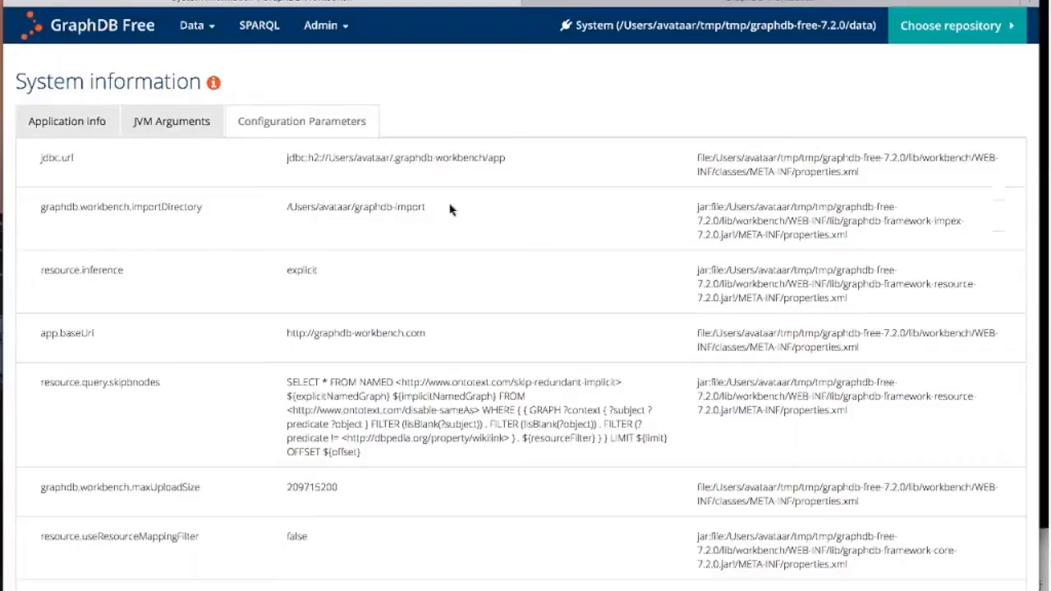
pyautogui.scroll(-3, 450, 210)
pyautogui.scroll(-10, 450, 209)
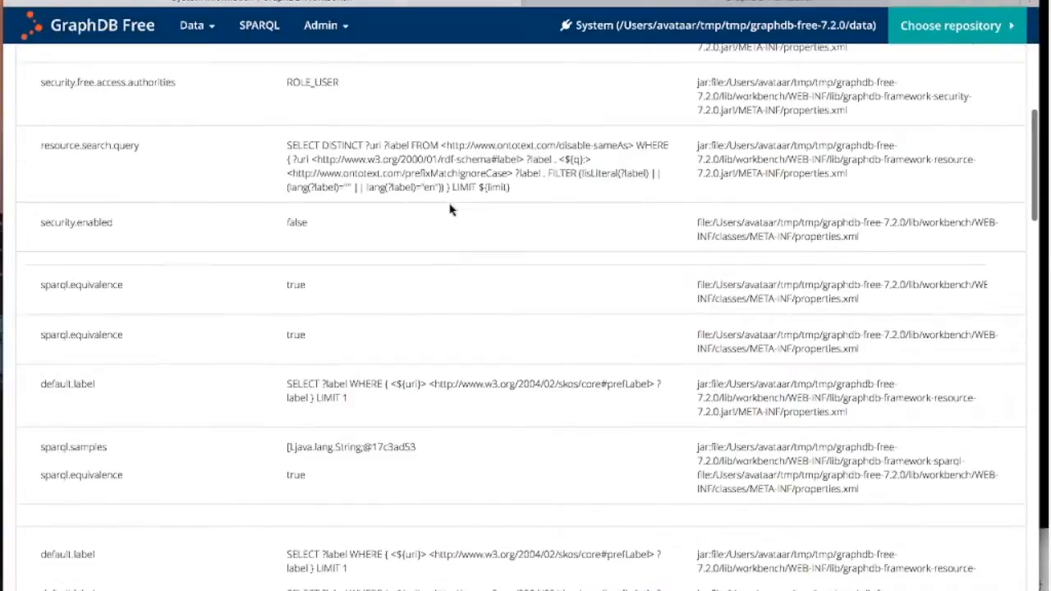
pyautogui.scroll(-12, 450, 210)
pyautogui.scroll(10, 450, 209)
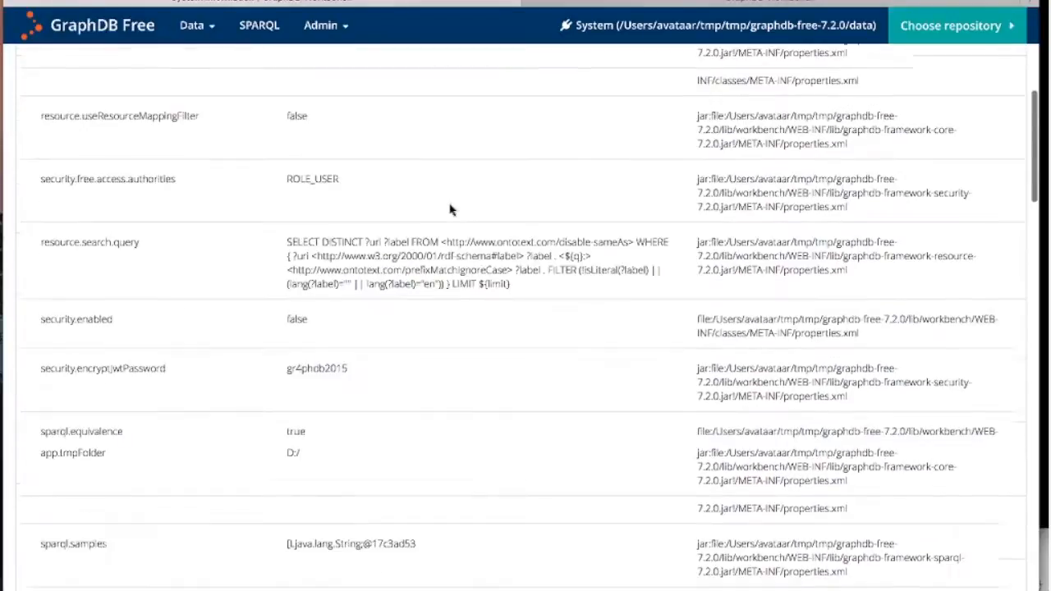
pyautogui.scroll(5, 450, 210)
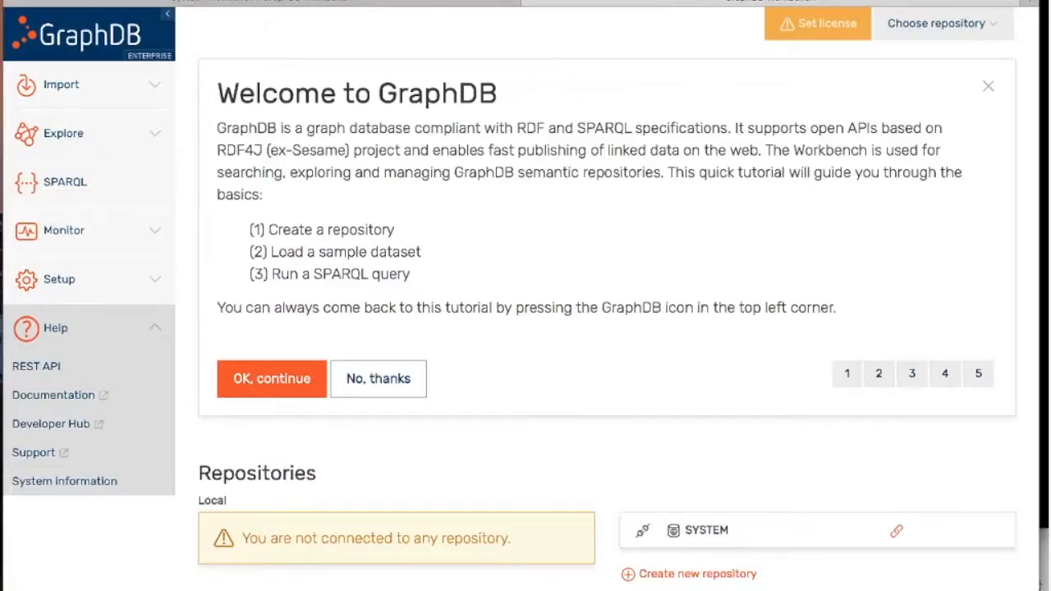
# - Return to the GraphDB Enterprise workbench and review the configuration parameters in its system information
pyautogui.click(85, 481)
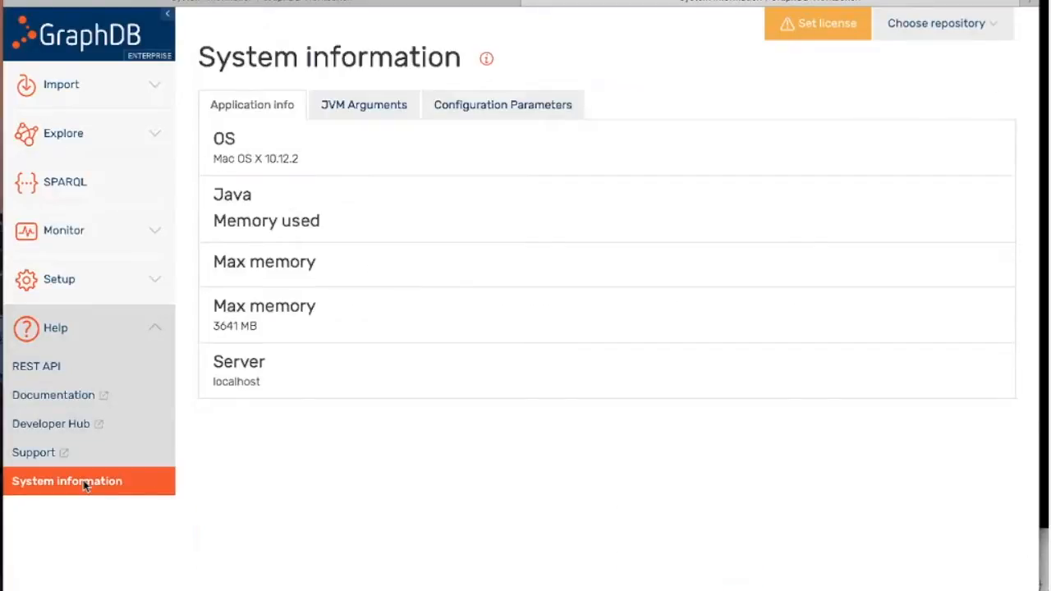
pyautogui.click(509, 106)
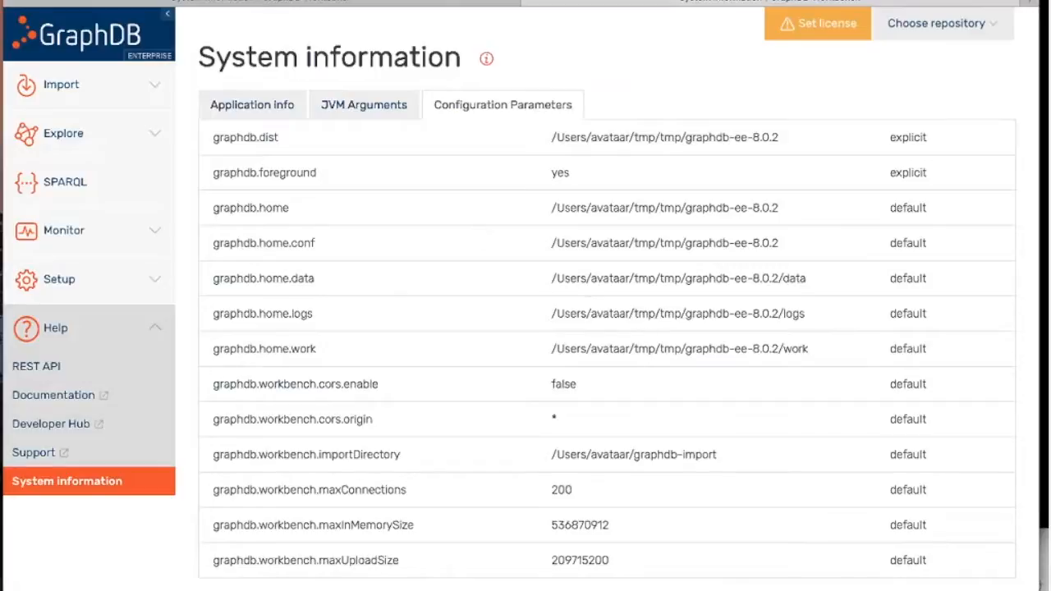
pyautogui.scroll(-2, 465, 363)
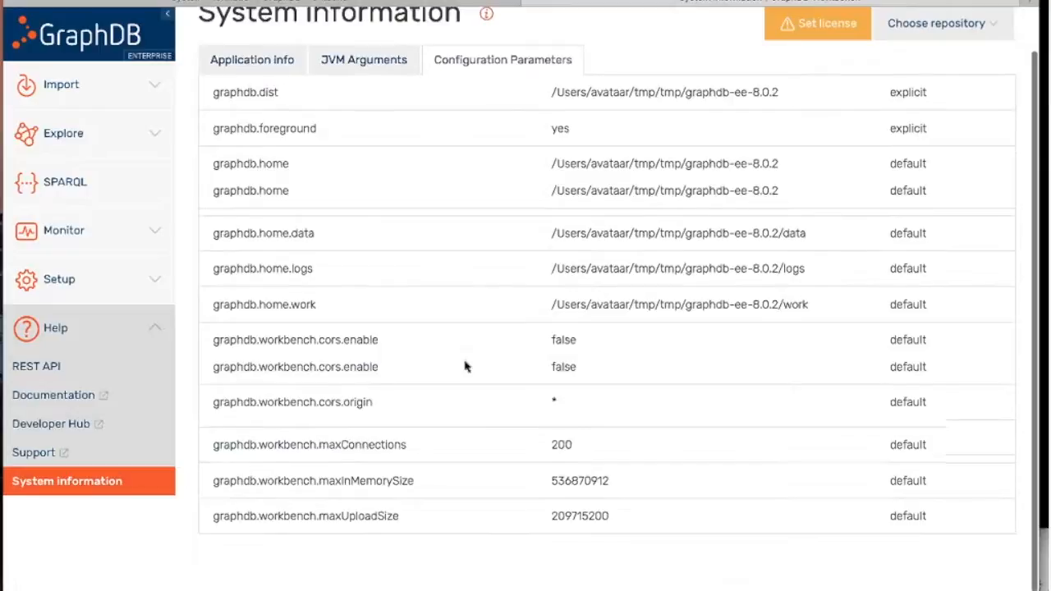
pyautogui.scroll(1, 464, 367)
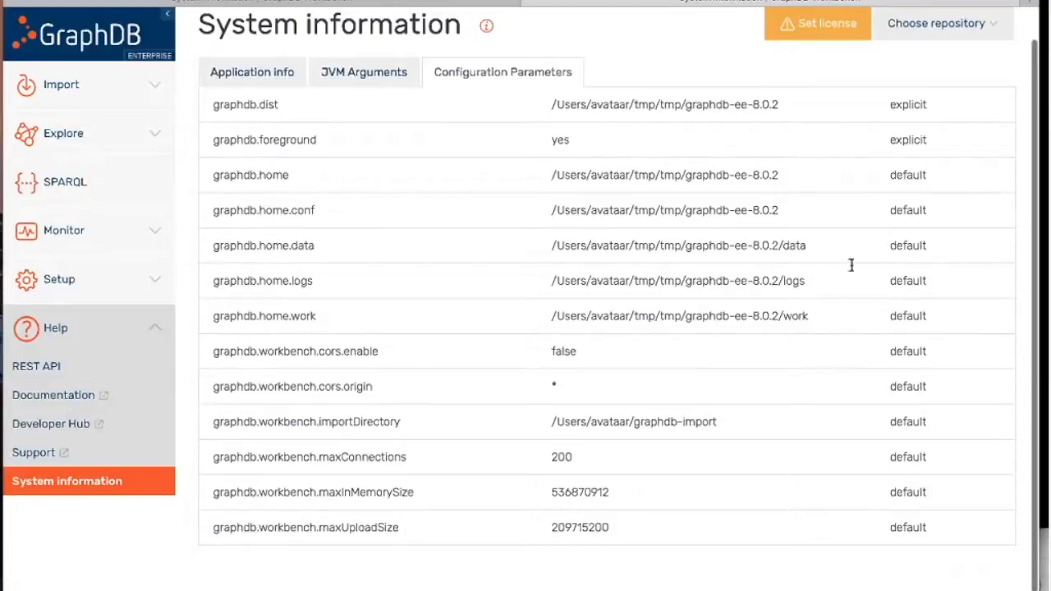
# - Go back to the home page in both the GraphDB Enterprise and the GraphDB Free workbenches
pyautogui.click(87, 47)
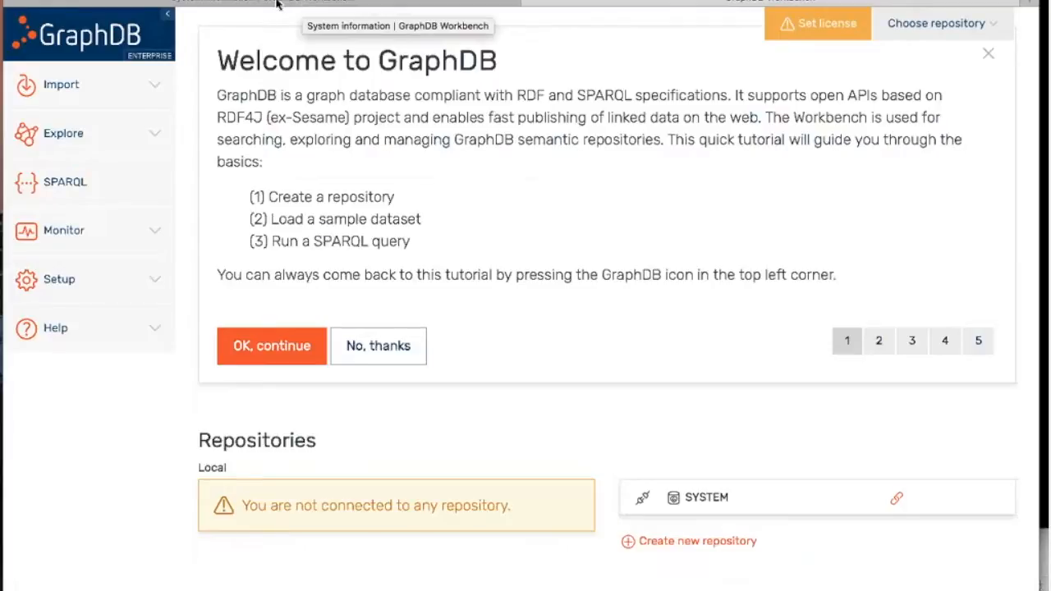
pyautogui.click(275, 4)
pyautogui.click(98, 30)
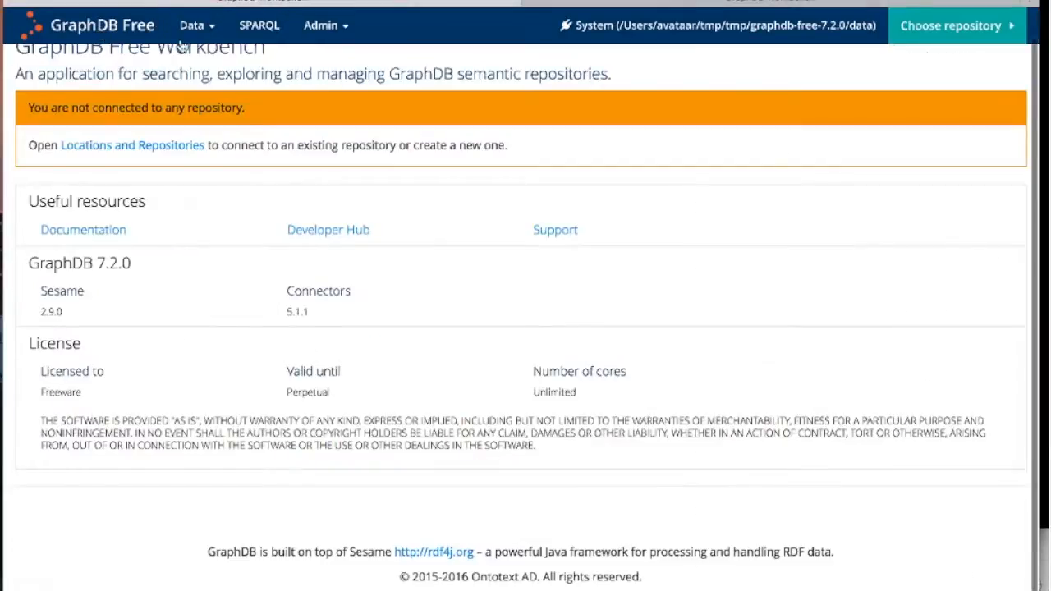
pyautogui.scroll(1, 334, 258)
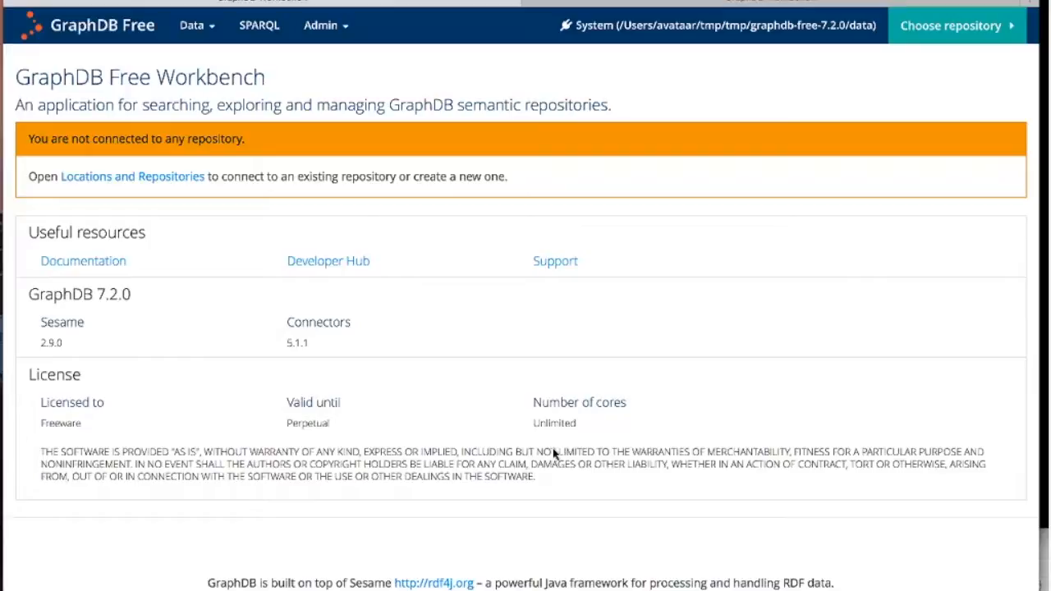
# - In GraphDB Enterprise, read tutorial pages 2 to 5, return to page 1 and close the welcome tutorial
pyautogui.click(772, 3)
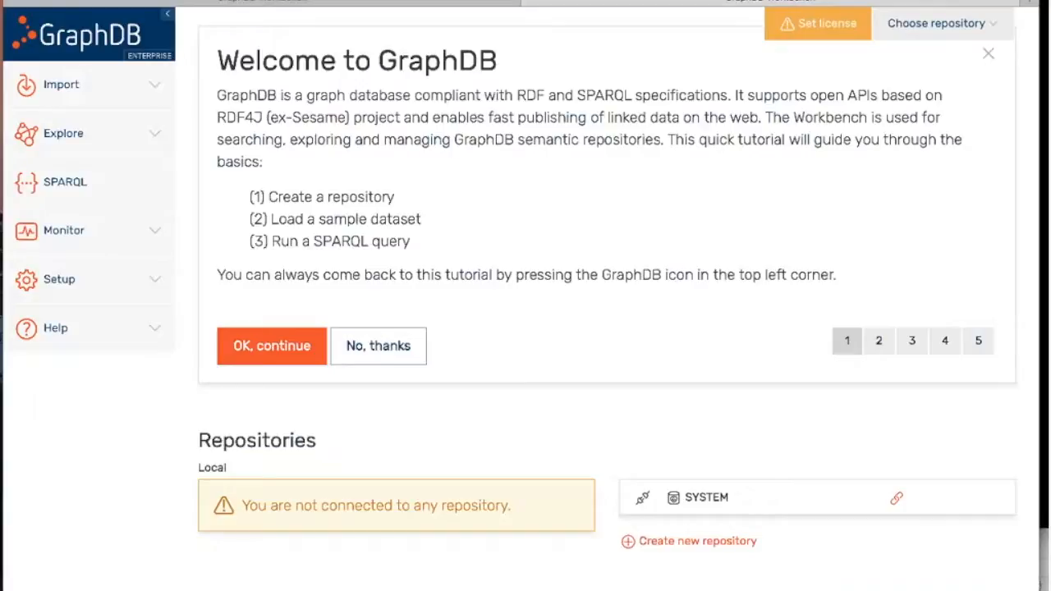
pyautogui.click(879, 345)
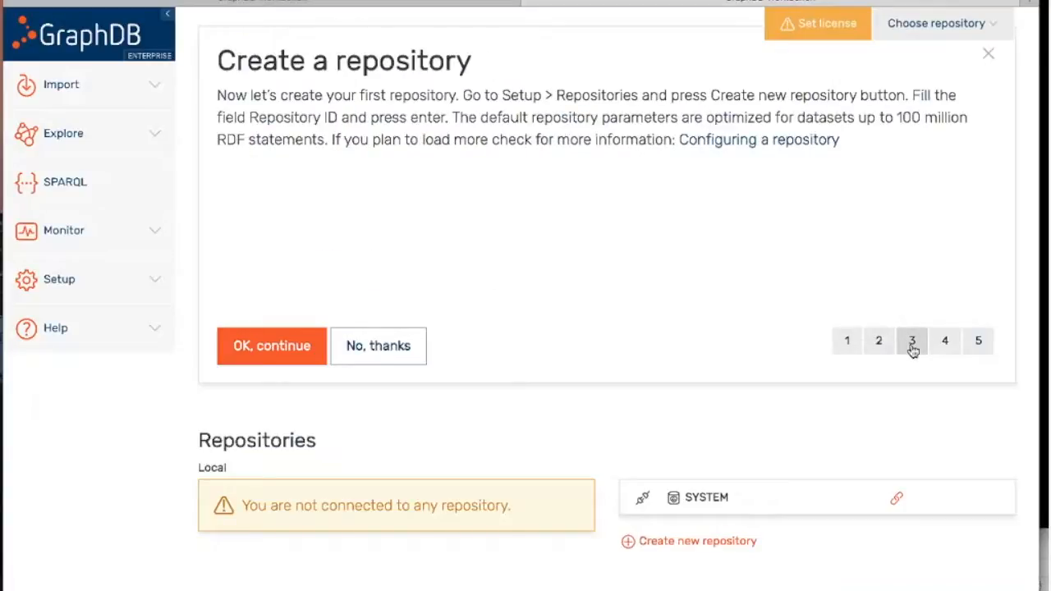
pyautogui.click(911, 342)
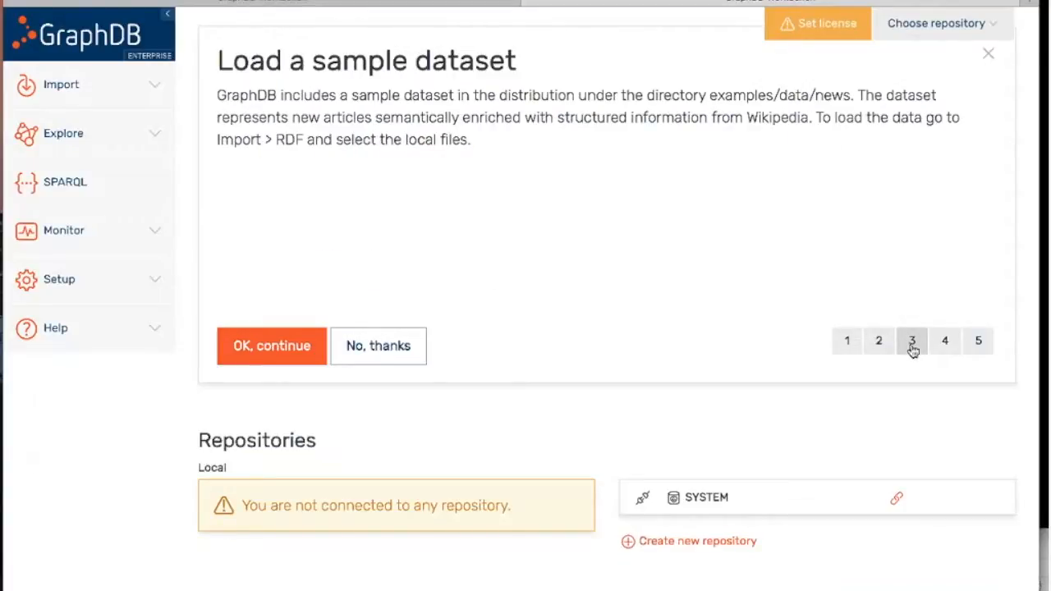
pyautogui.click(944, 344)
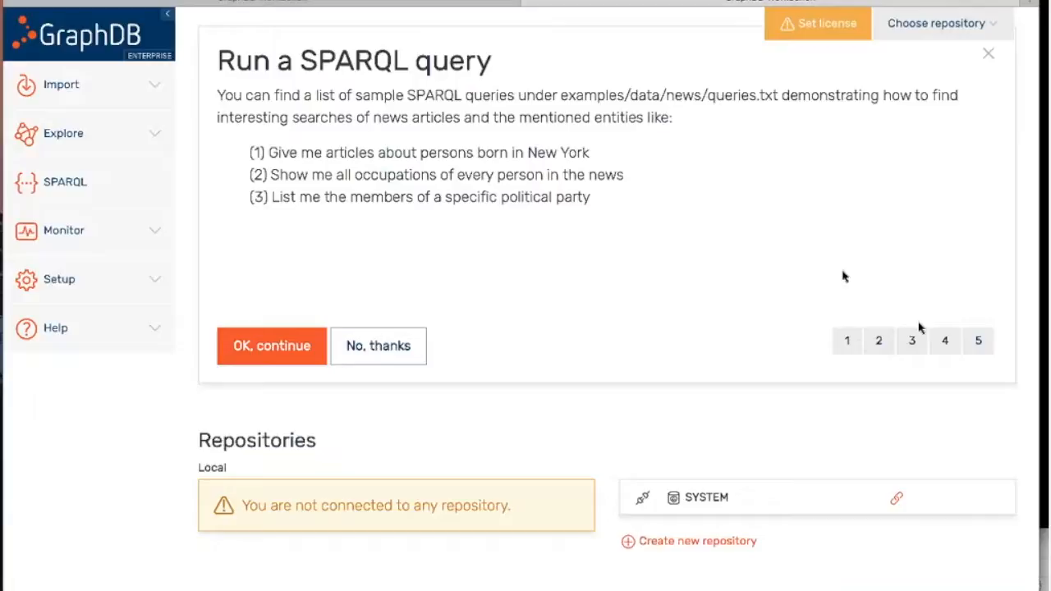
pyautogui.click(975, 341)
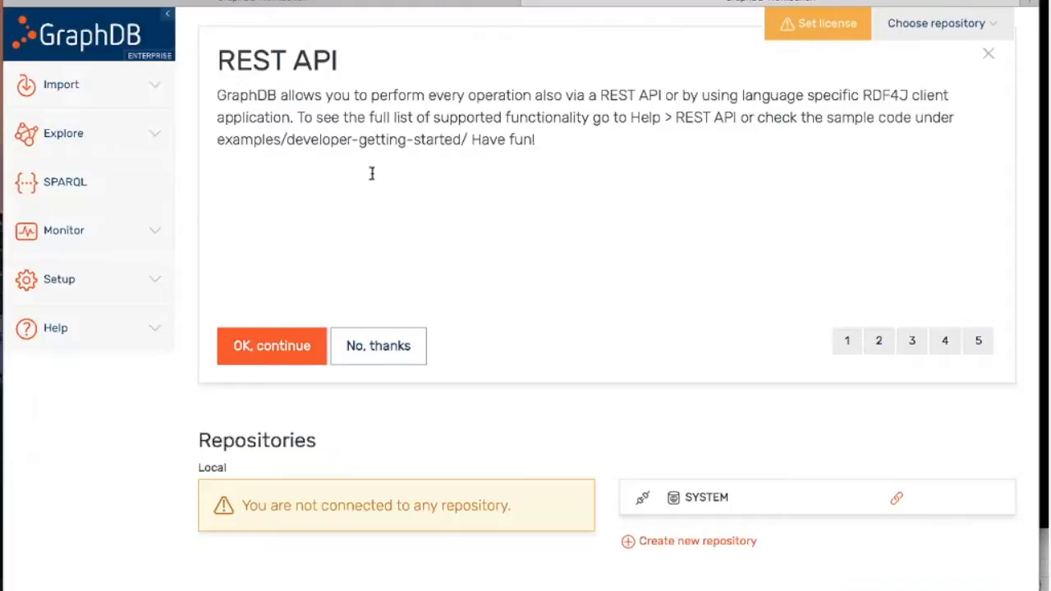
pyautogui.click(846, 343)
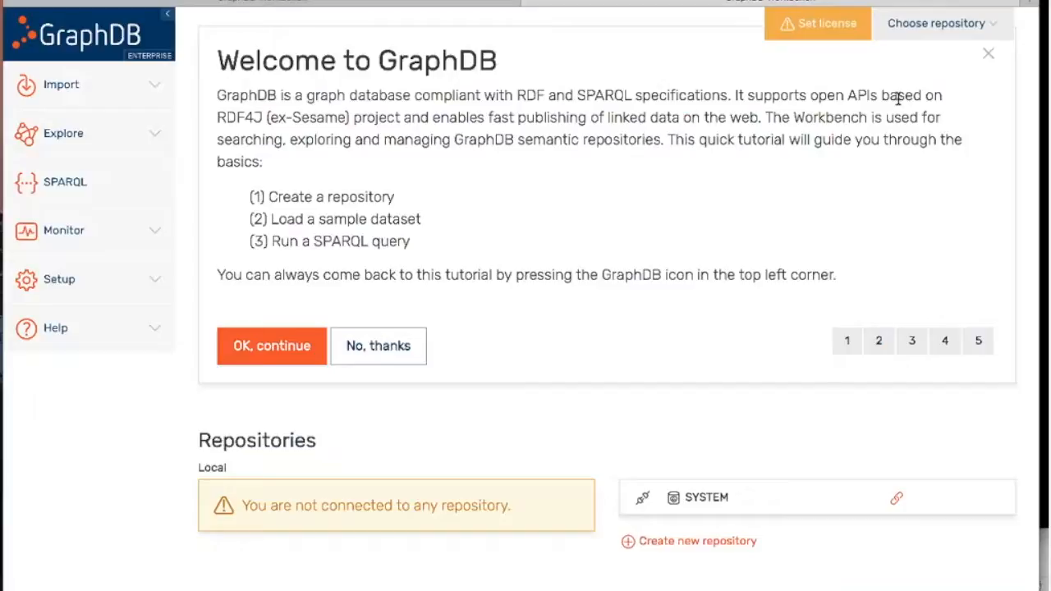
pyautogui.click(989, 58)
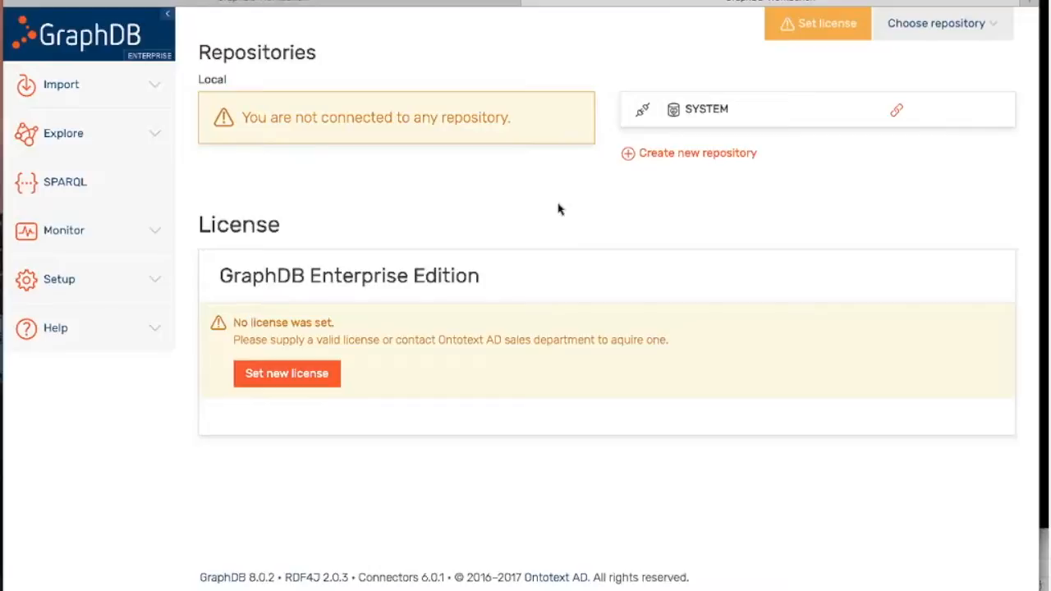
# - Switch to the GraphDB Free Workbench, view its Locations and Repositories page and return to its home page
pyautogui.click(260, 3)
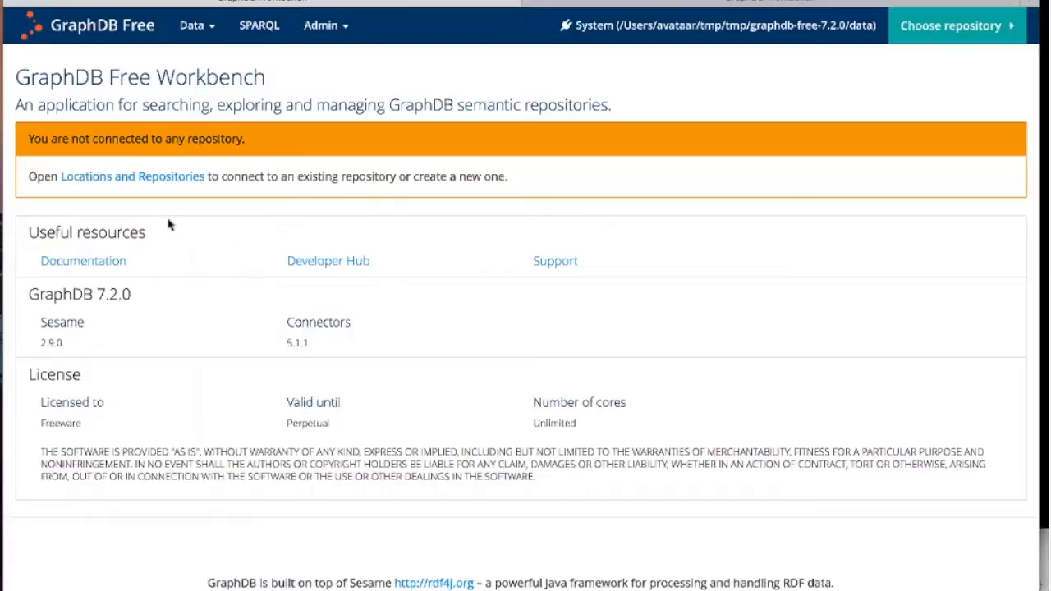
pyautogui.click(327, 37)
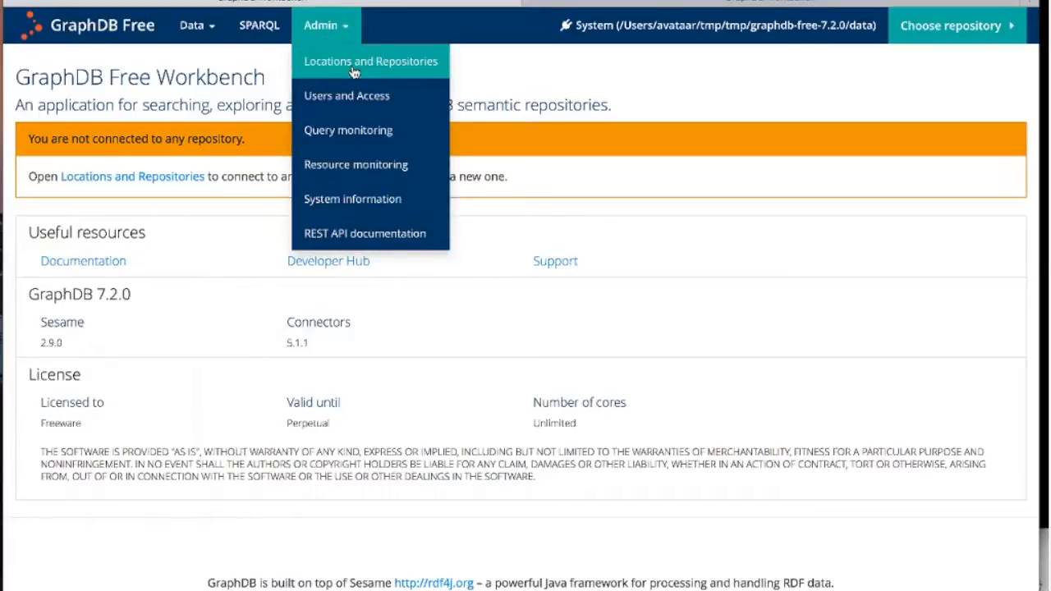
pyautogui.click(258, 80)
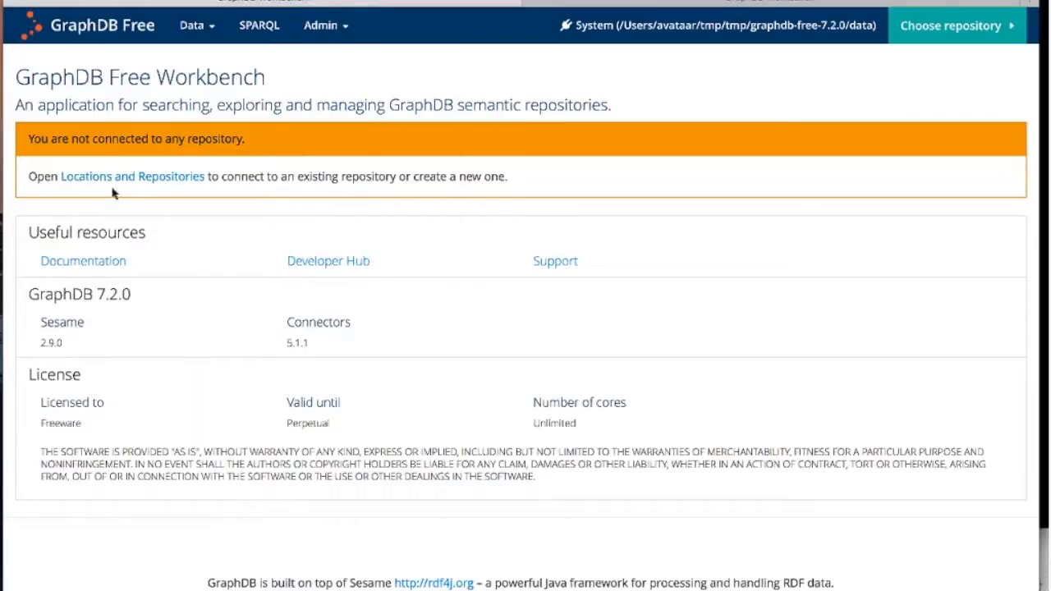
pyautogui.click(156, 183)
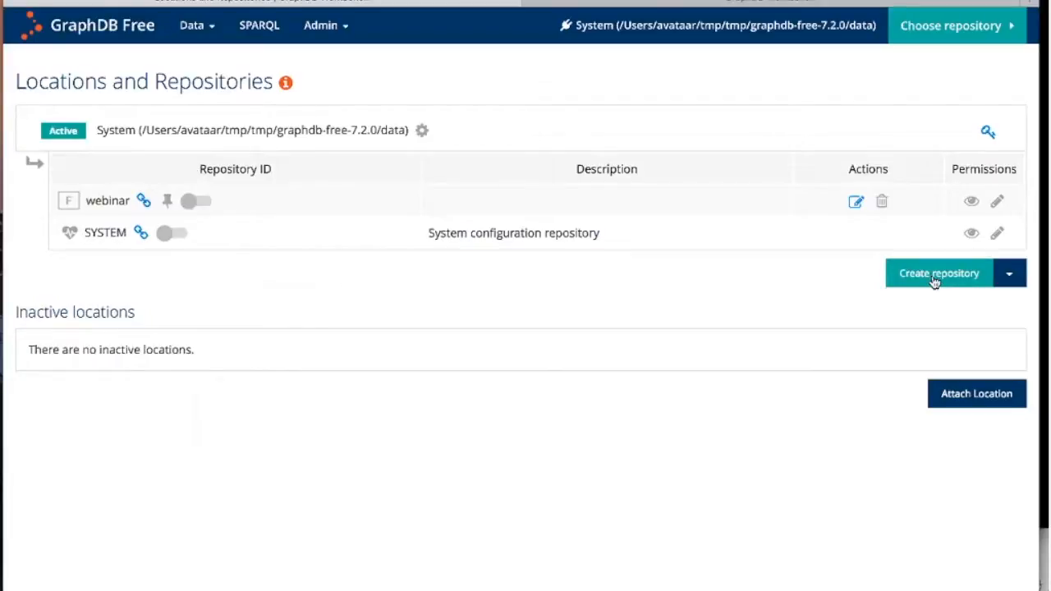
pyautogui.click(107, 41)
# - In GraphDB Enterprise, start creating a new repository and set its repository ID to webinar
pyautogui.click(628, 5)
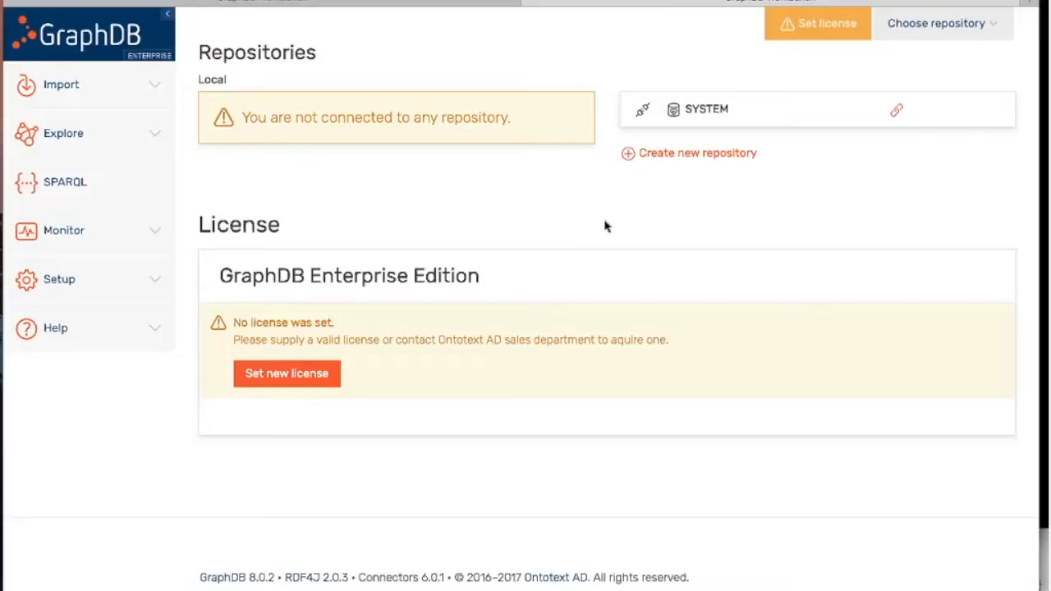
pyautogui.click(671, 158)
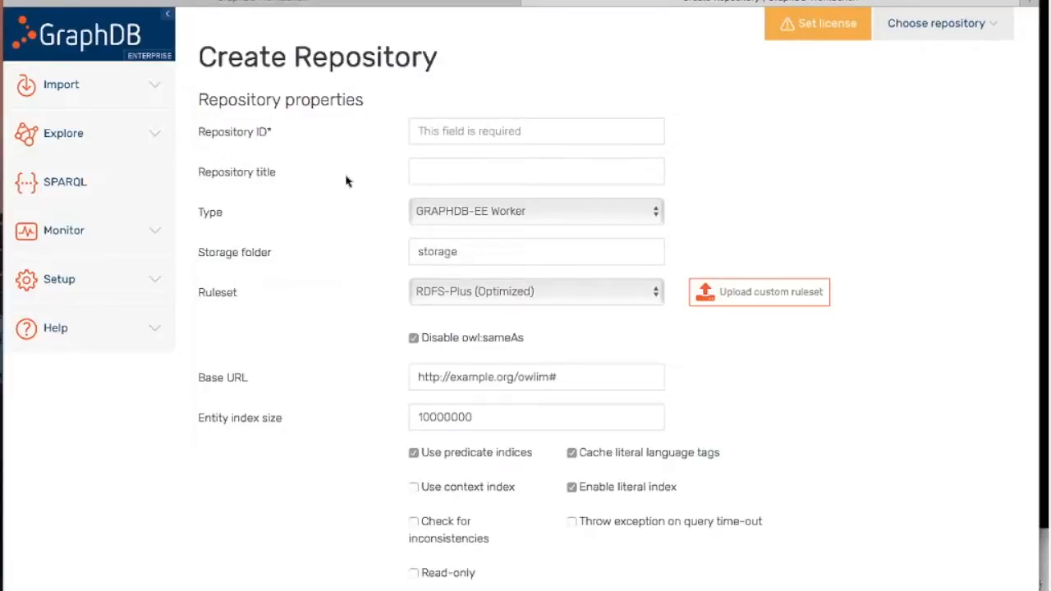
pyautogui.click(424, 132)
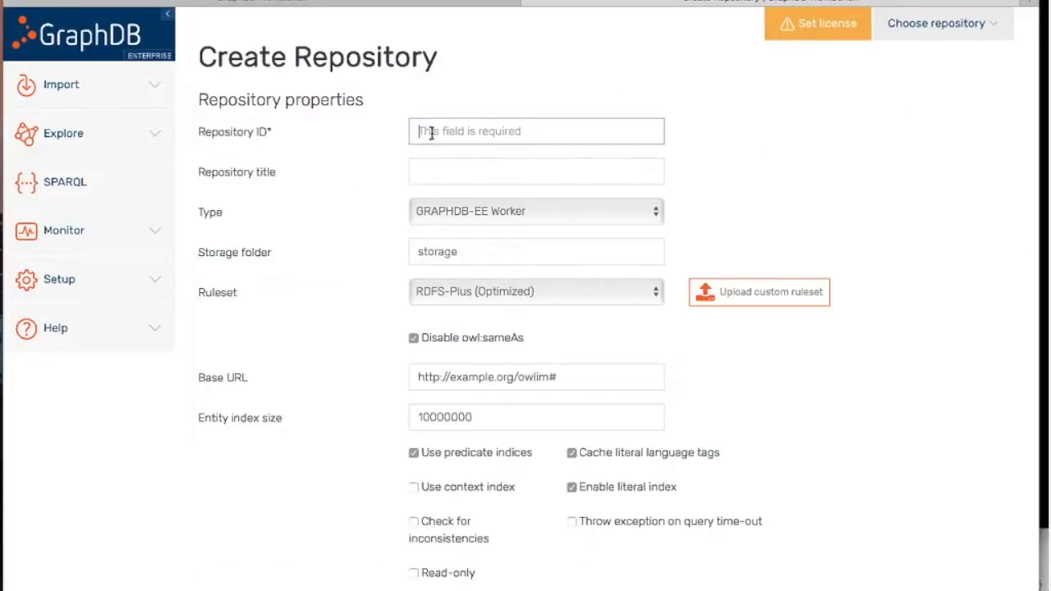
pyautogui.write('wabi')
pyautogui.write('nar')
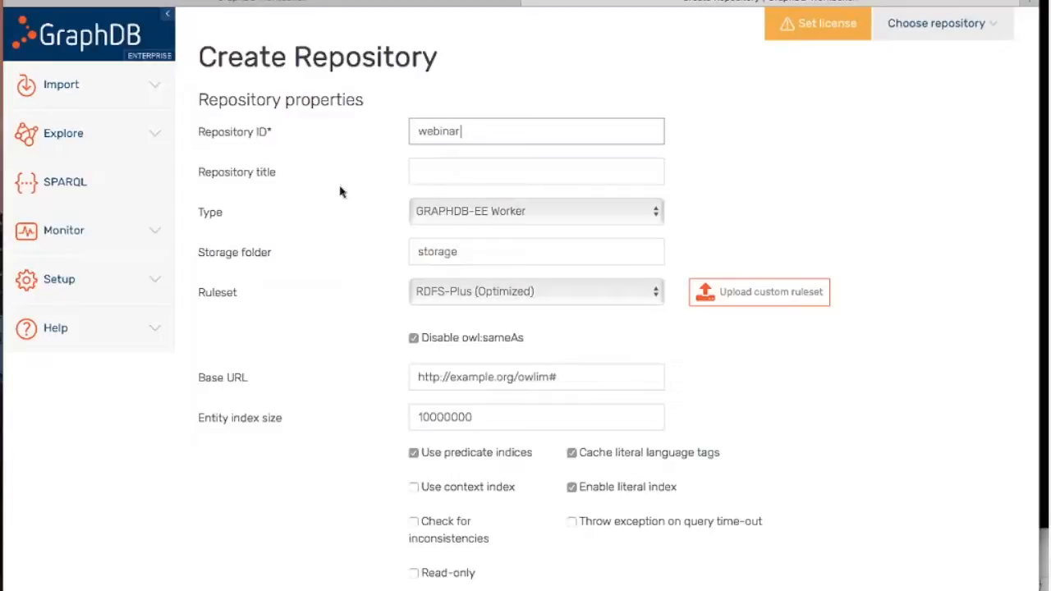
# - Review the remaining repository properties and create the webinar repository with the default settings
pyautogui.scroll(-2, 313, 272)
pyautogui.scroll(-5, 313, 273)
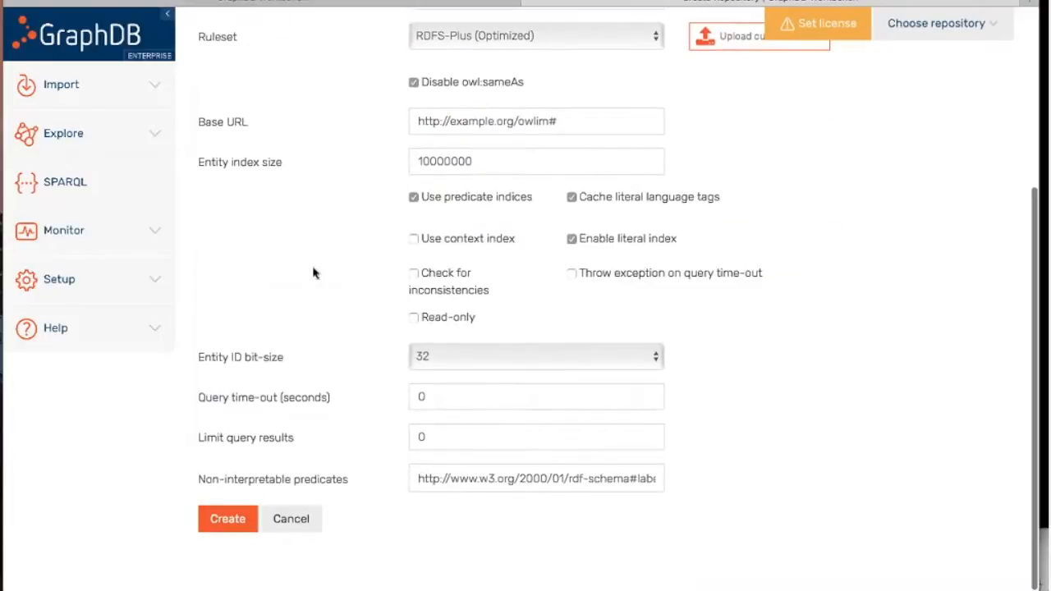
pyautogui.scroll(6, 313, 273)
pyautogui.scroll(-5, 314, 273)
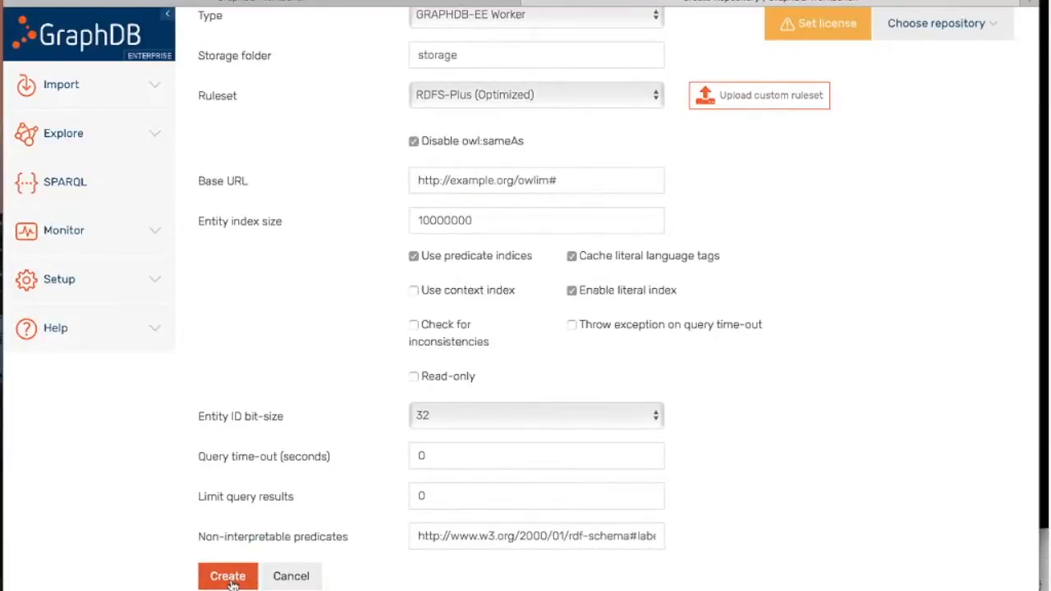
pyautogui.click(229, 576)
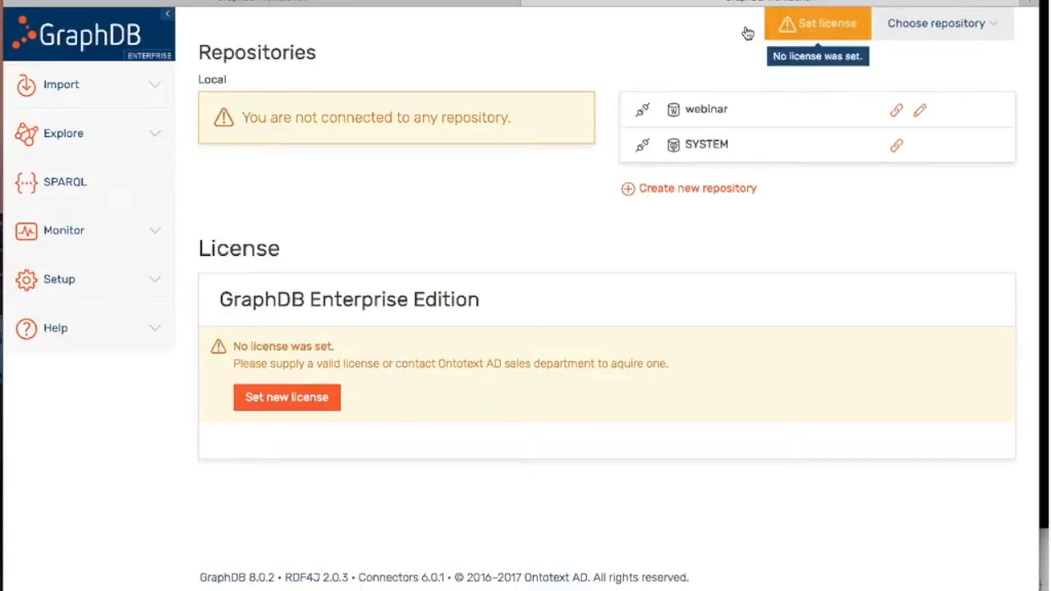
# - Register the GraphDB Enterprise license from the file ONTOTEXT_INTERNAL_GRAPHDB_ENTERPRISE_expires-31-12-2017.license and accept its details
pyautogui.click(826, 33)
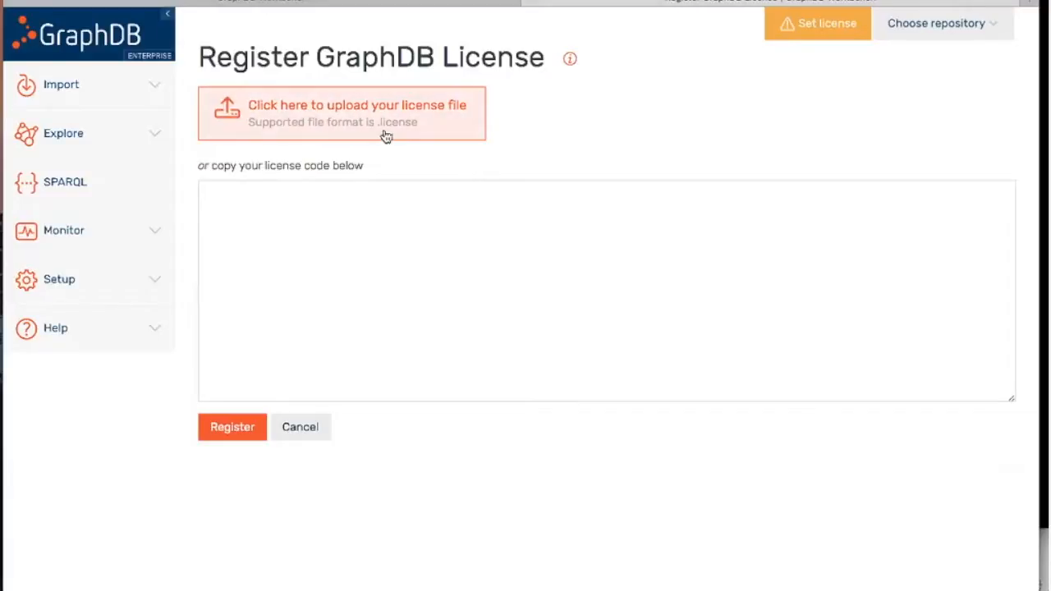
pyautogui.click(313, 123)
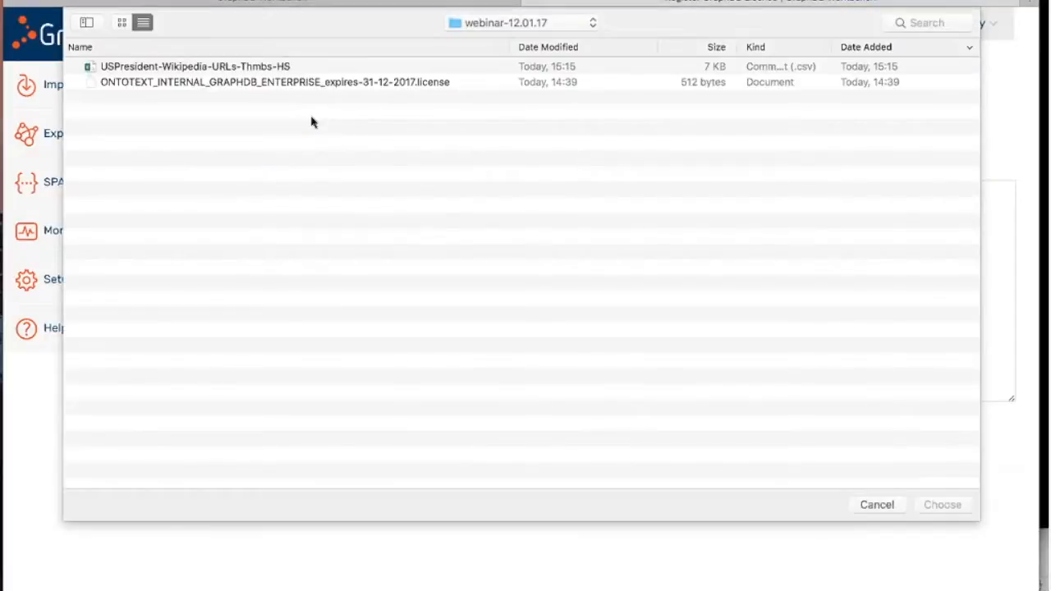
pyautogui.doubleClick(304, 84)
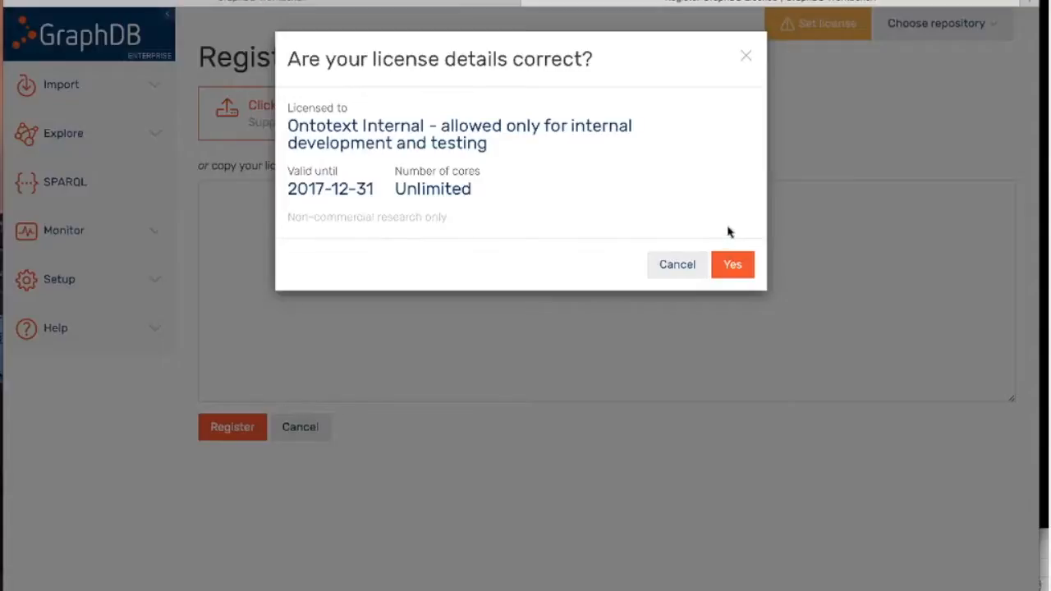
pyautogui.click(732, 266)
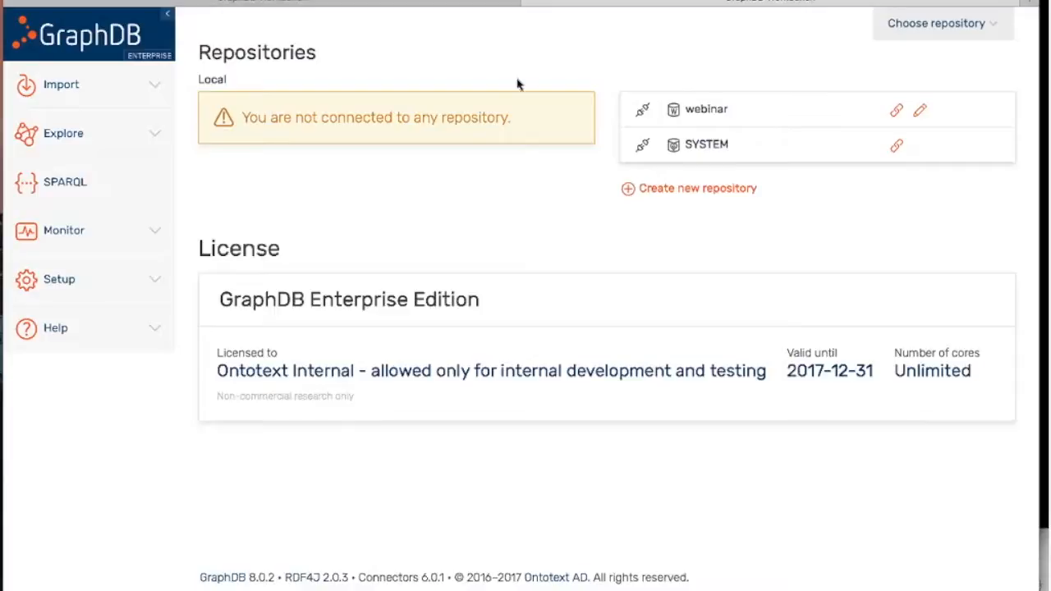
# - Switch to the GraphDB Free Workbench and view where its repositories are managed under Locations and Repositories
pyautogui.click(259, 4)
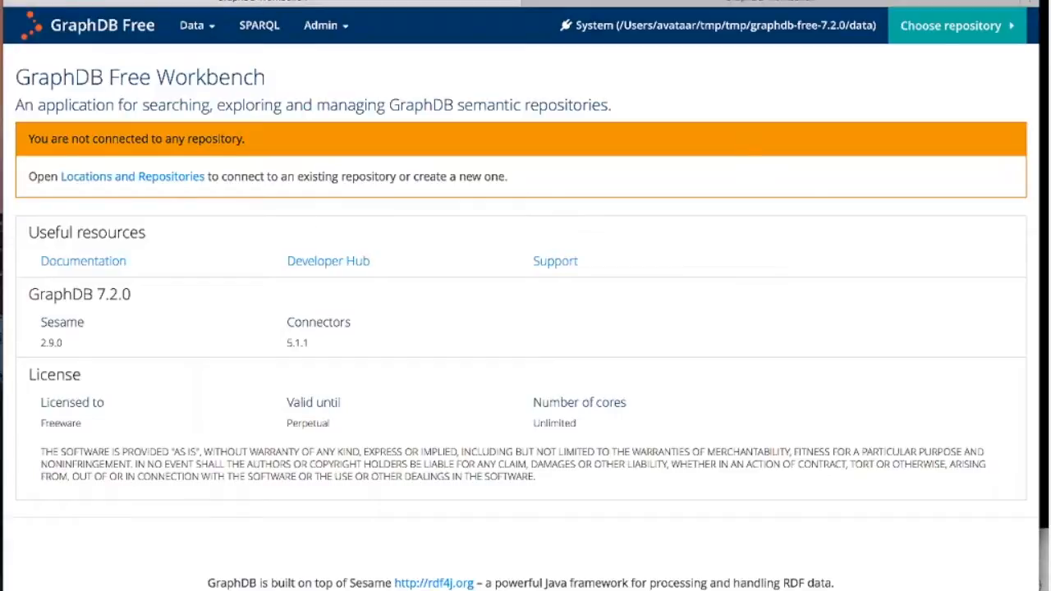
pyautogui.moveTo(930, 31)
pyautogui.moveTo(320, 31)
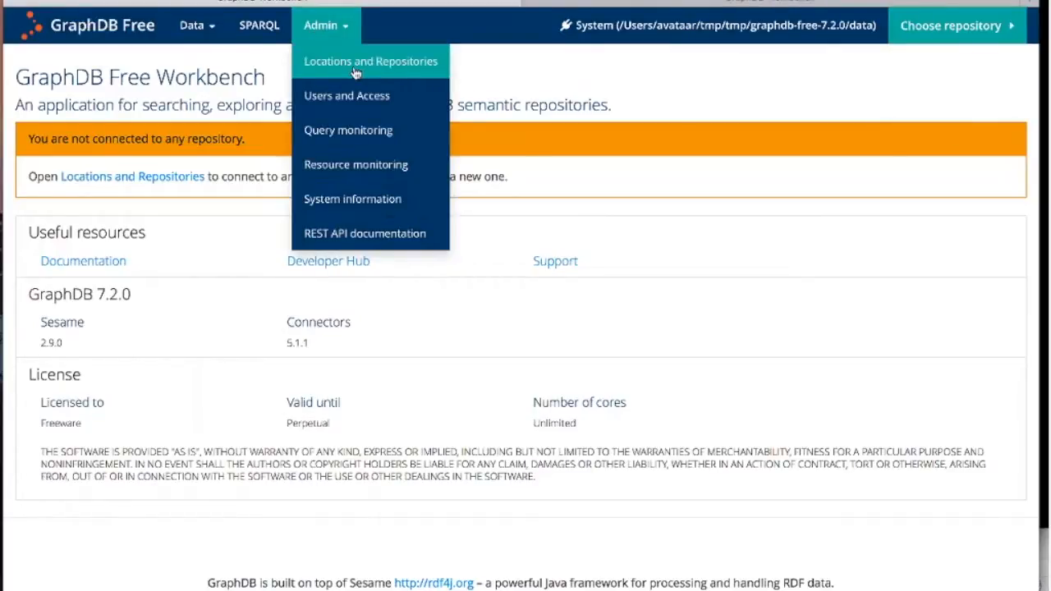
pyautogui.click(384, 71)
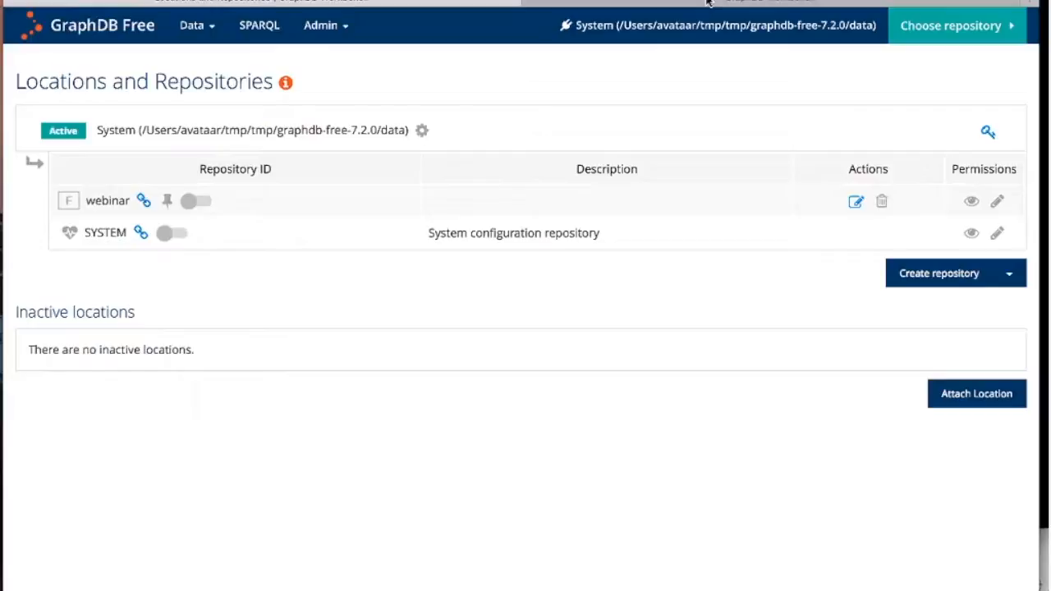
# - Switch to GraphDB Enterprise, view its repository chooser and Repositories setup page, and return to the home page
pyautogui.click(733, 5)
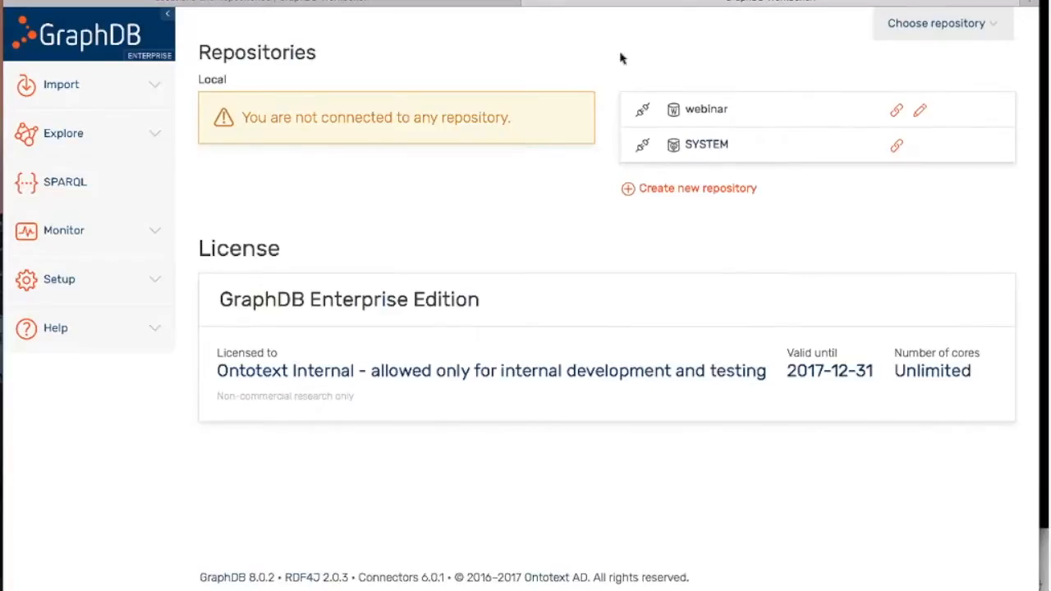
pyautogui.click(901, 30)
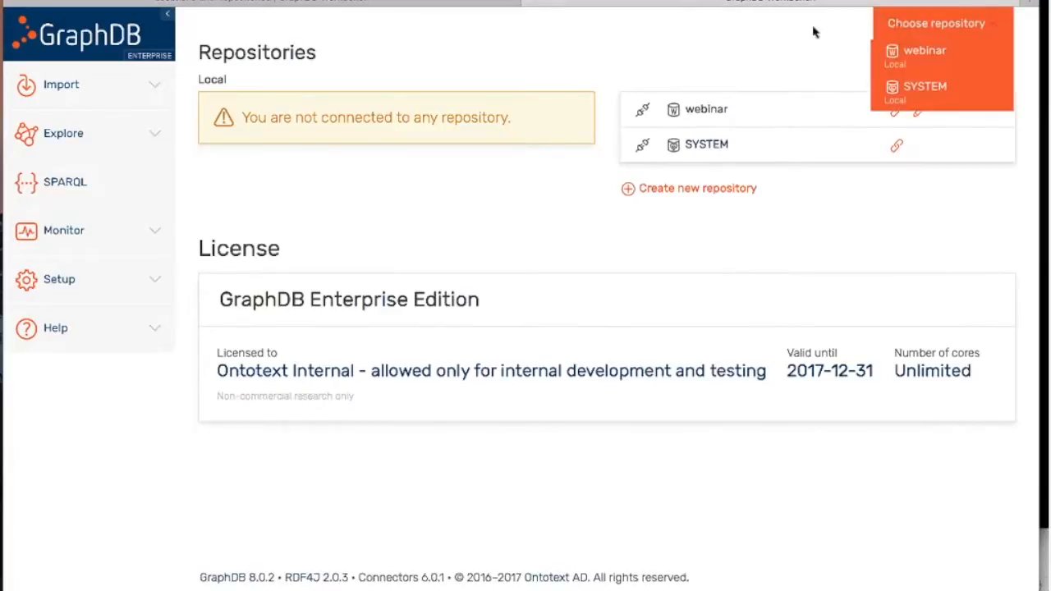
pyautogui.click(111, 283)
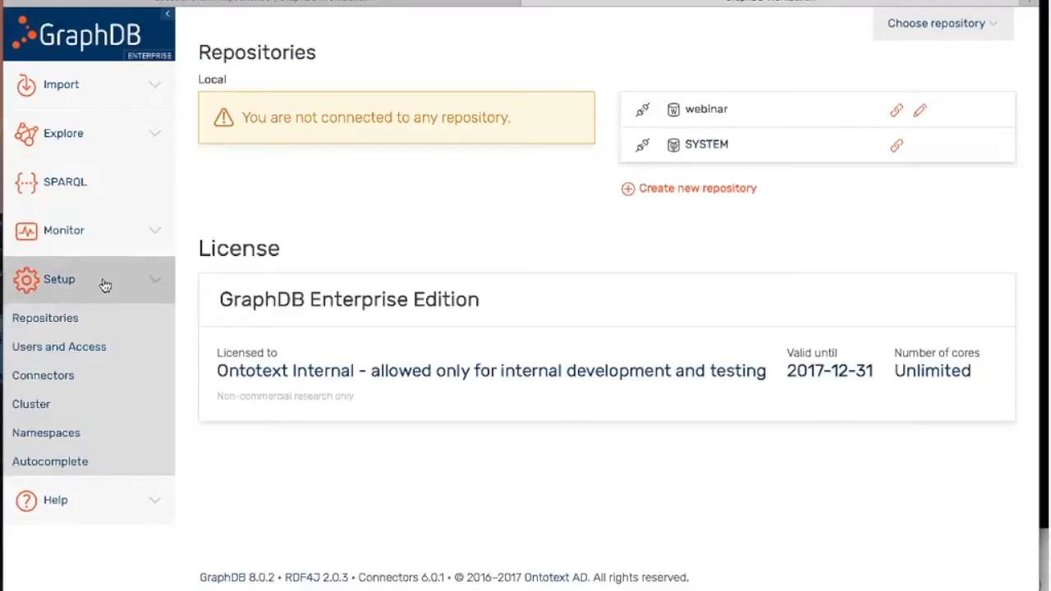
pyautogui.click(67, 324)
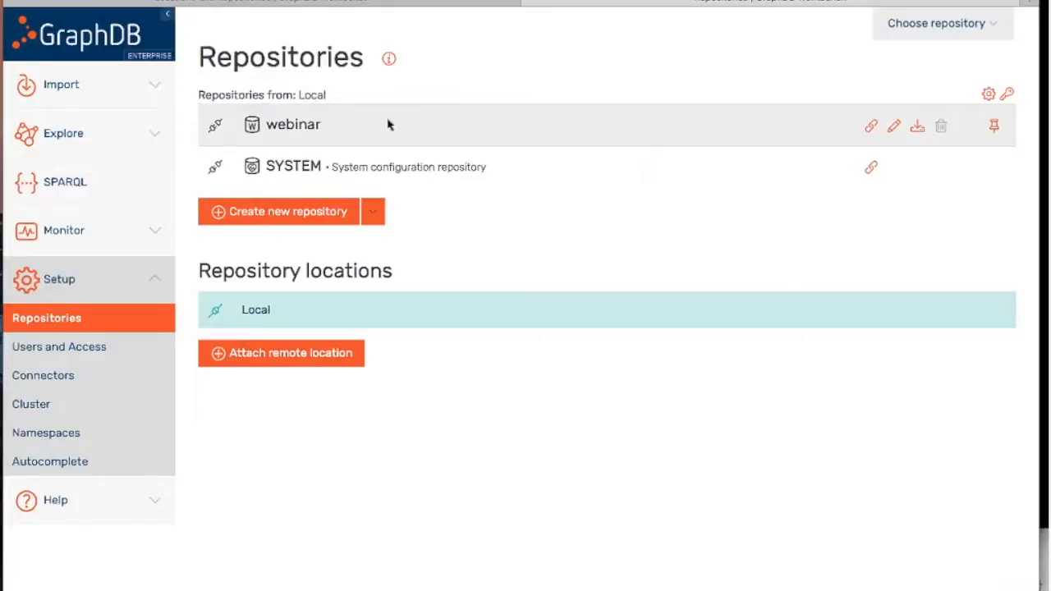
pyautogui.click(88, 36)
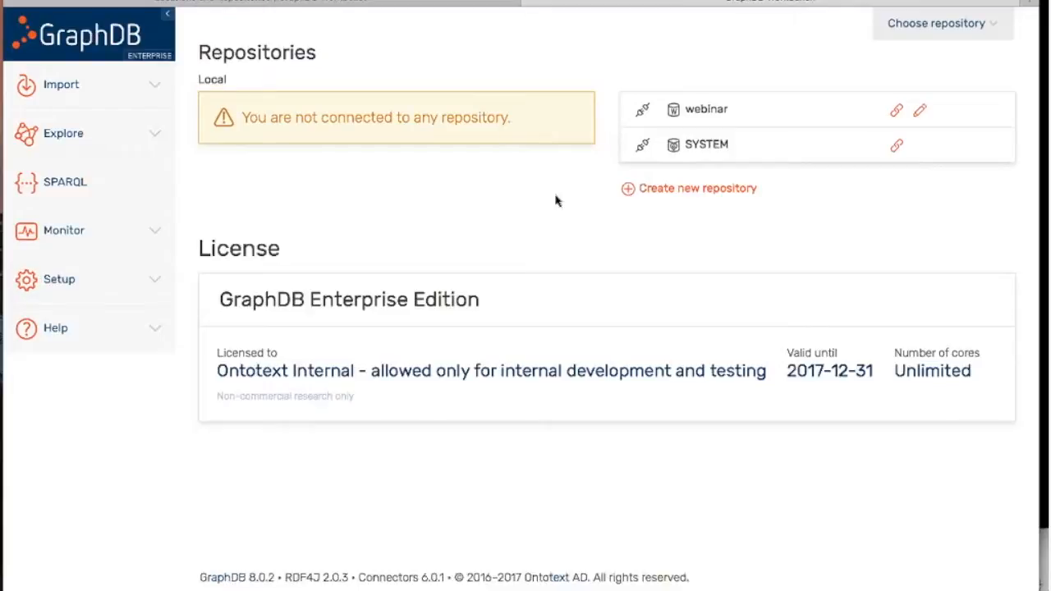
# - Connect to the webinar repository and look through the sections of the home page
pyautogui.click(644, 113)
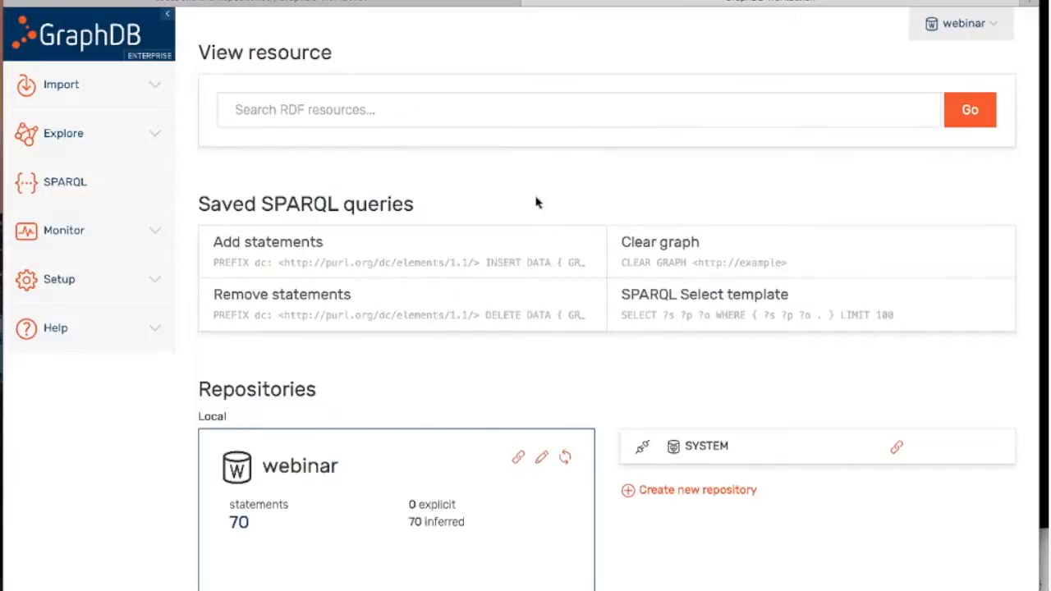
pyautogui.scroll(-1, 536, 203)
pyautogui.scroll(-3, 535, 203)
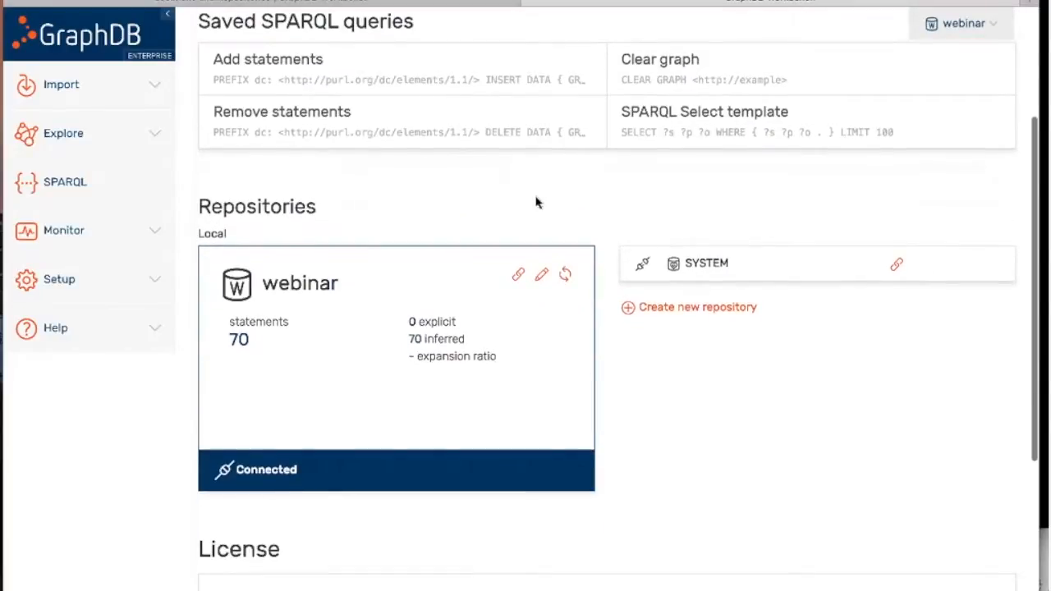
pyautogui.scroll(-2, 535, 203)
pyautogui.scroll(5, 600, 155)
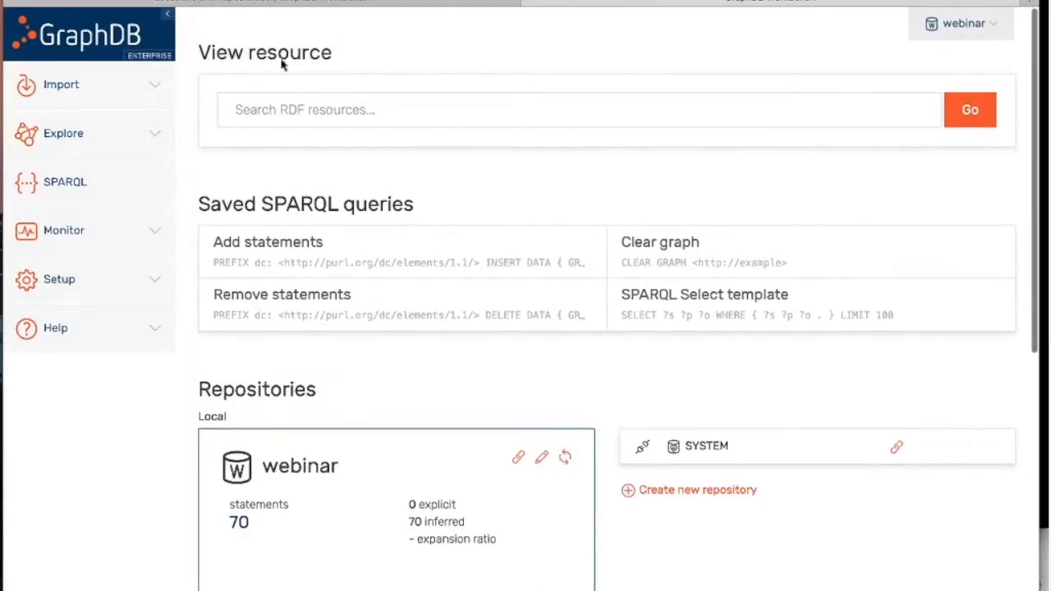
# - Try searching RDF resources for "t", and turn on the autocomplete index for the webinar repository
pyautogui.click(292, 113)
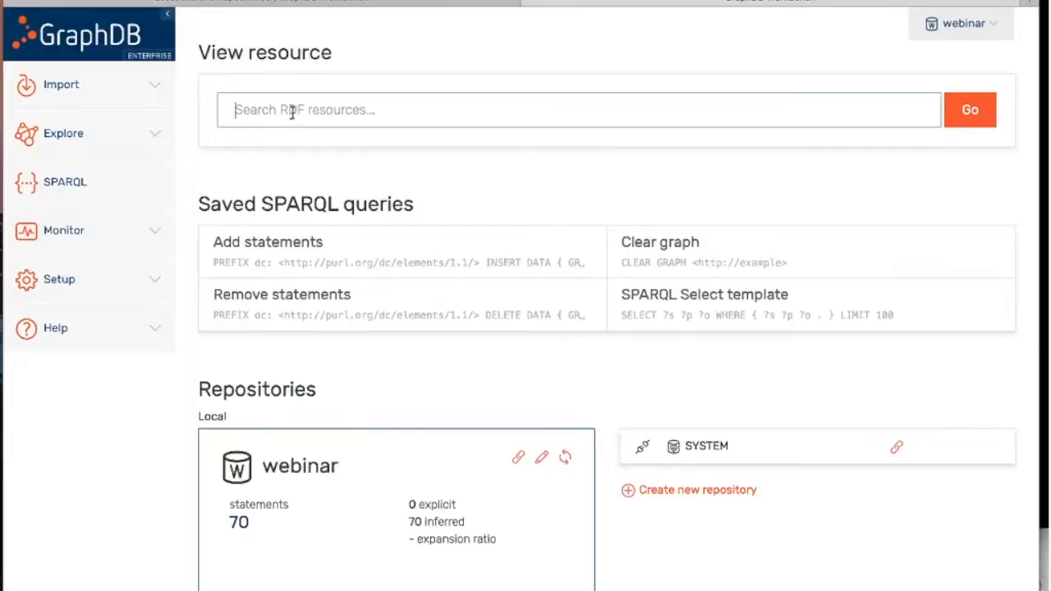
pyautogui.write('t')
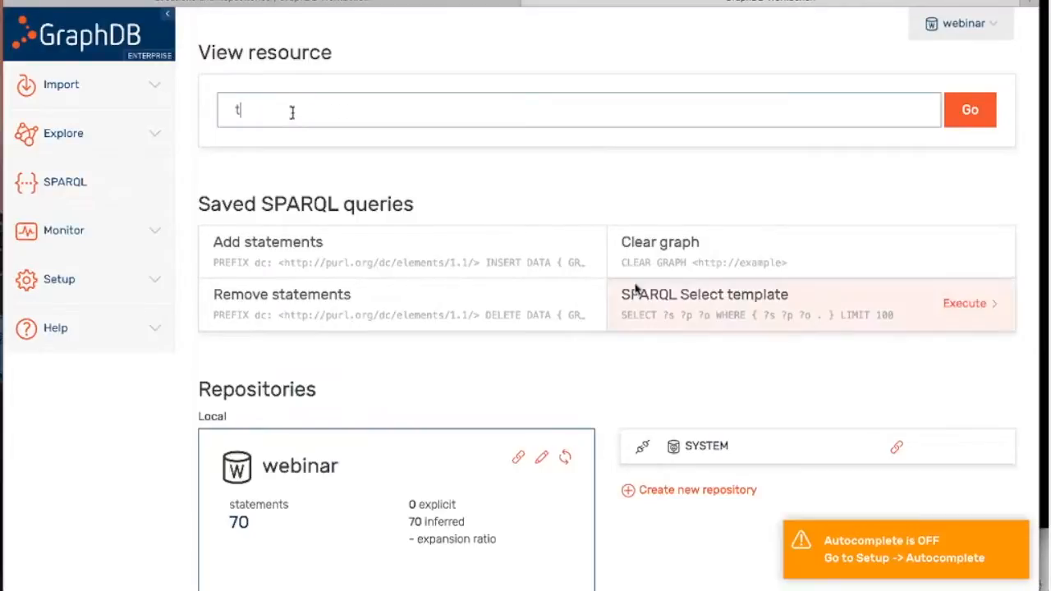
pyautogui.click(903, 565)
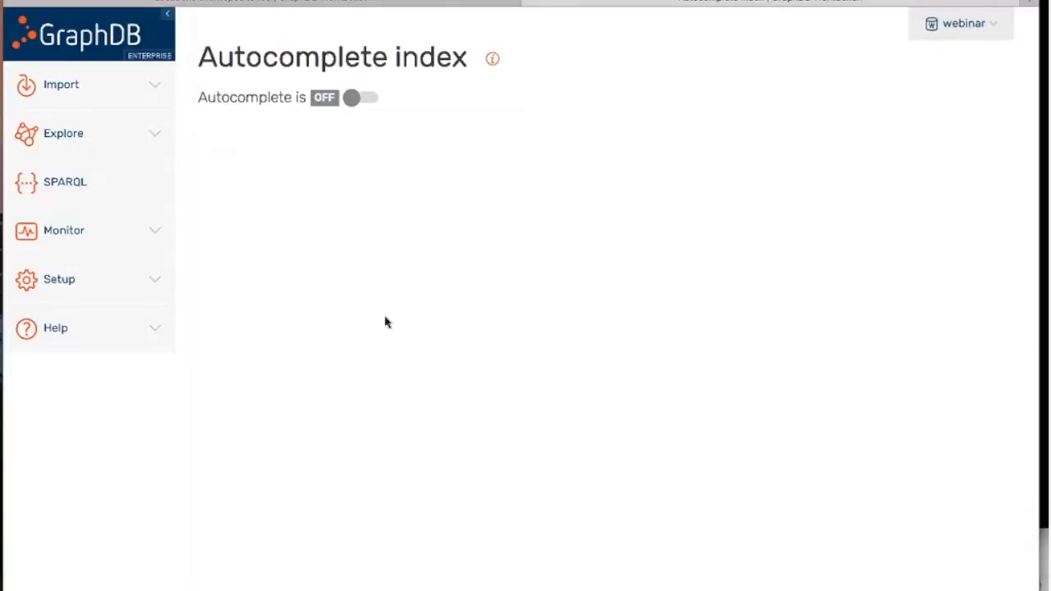
pyautogui.click(356, 98)
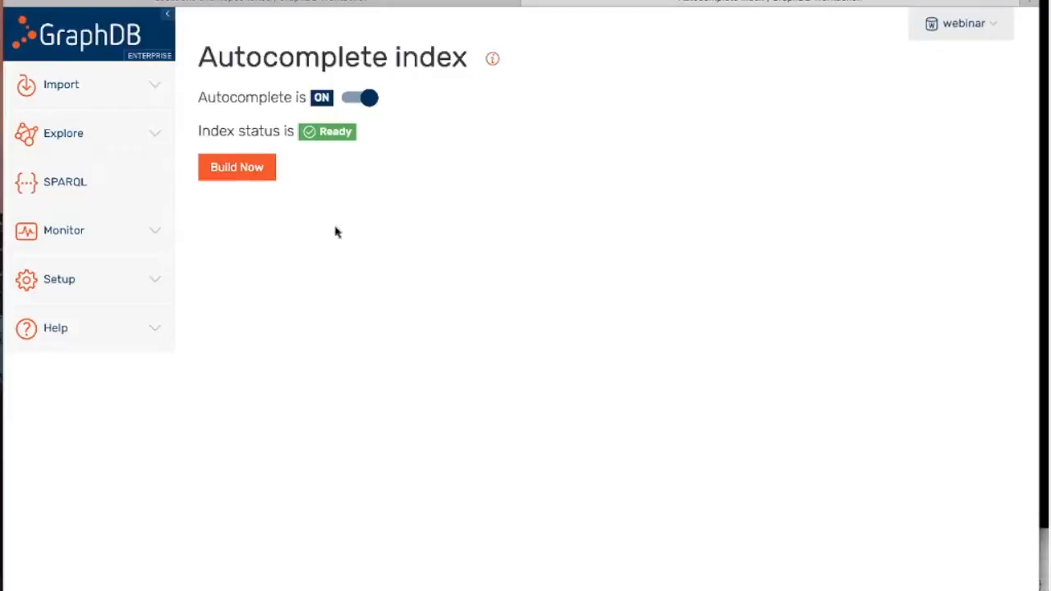
# - Return to the home page, search RDF resources for "type" and clear the search text
pyautogui.click(102, 45)
pyautogui.click(283, 112)
pyautogui.write('t')
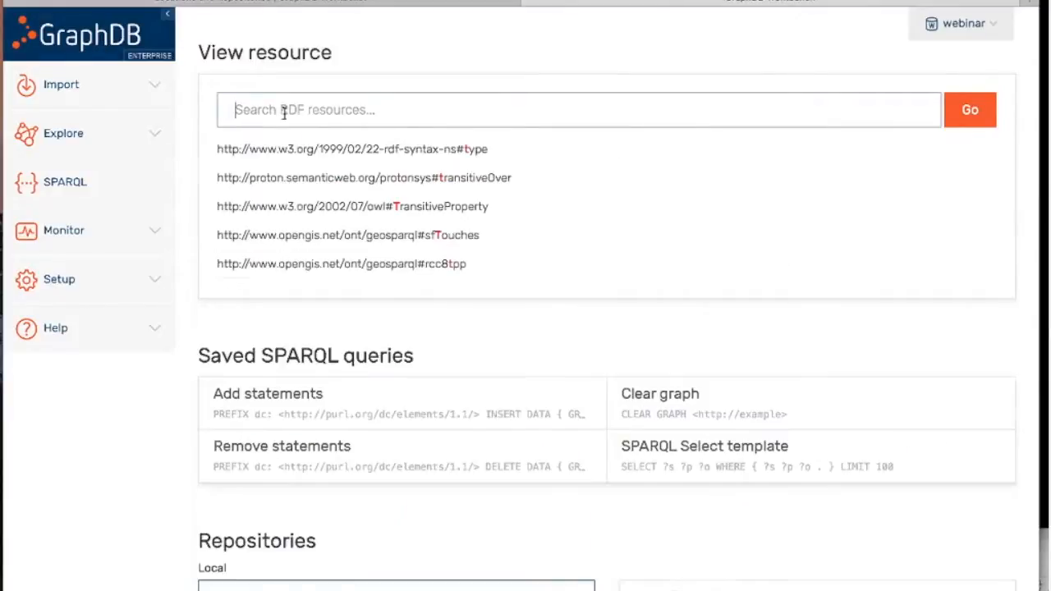
pyautogui.write('ype')
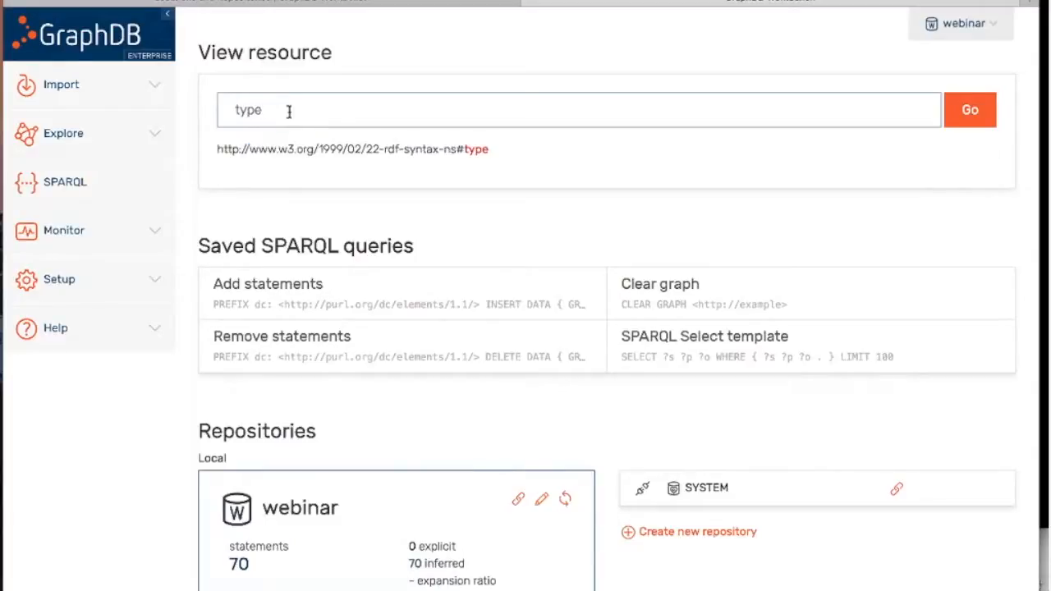
pyautogui.press('BackSpace')
pyautogui.press('BackSpace')
pyautogui.press('BackSpace')
pyautogui.press('BackSpace')
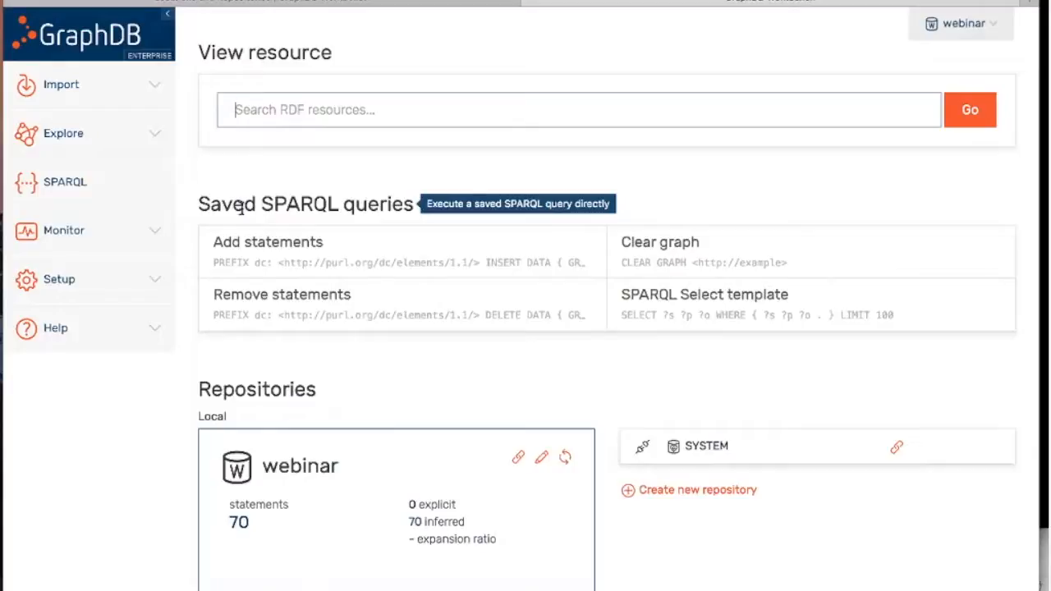
# - Open the SPARQL editor and view its list of saved queries without loading any of them
pyautogui.click(67, 192)
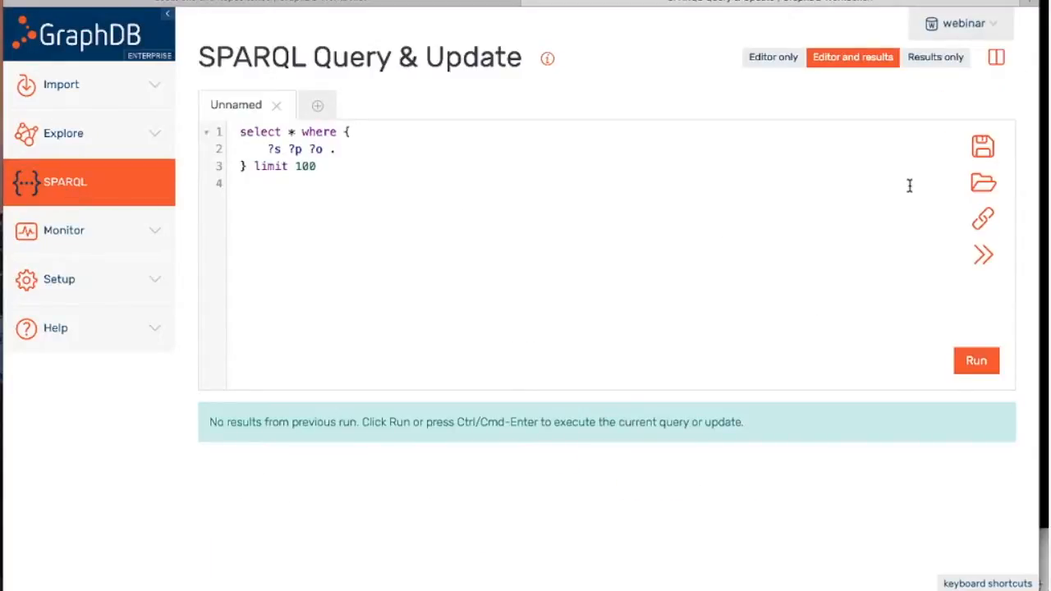
pyautogui.click(981, 182)
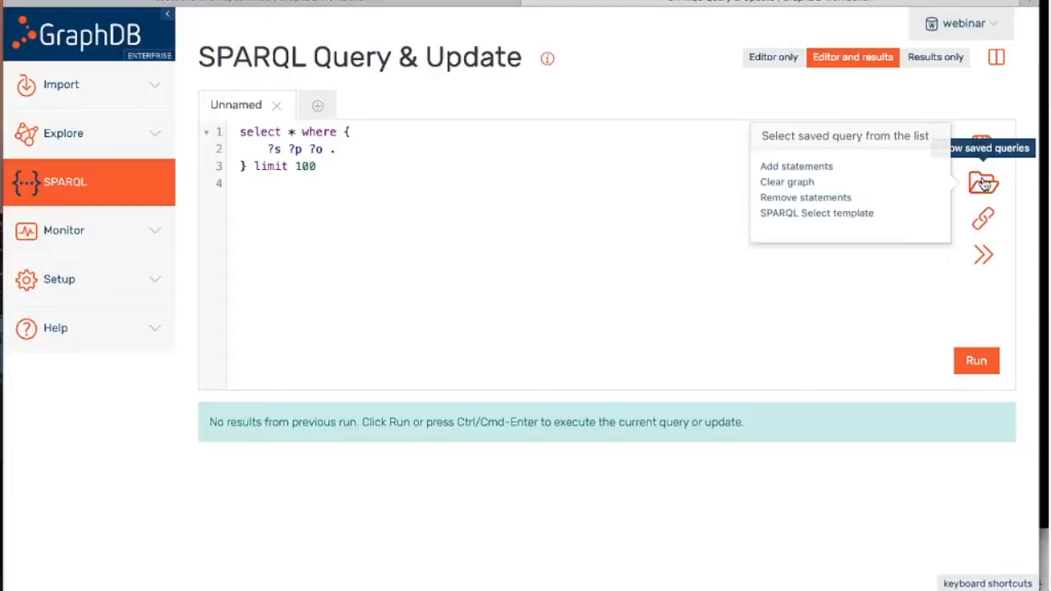
pyautogui.click(900, 265)
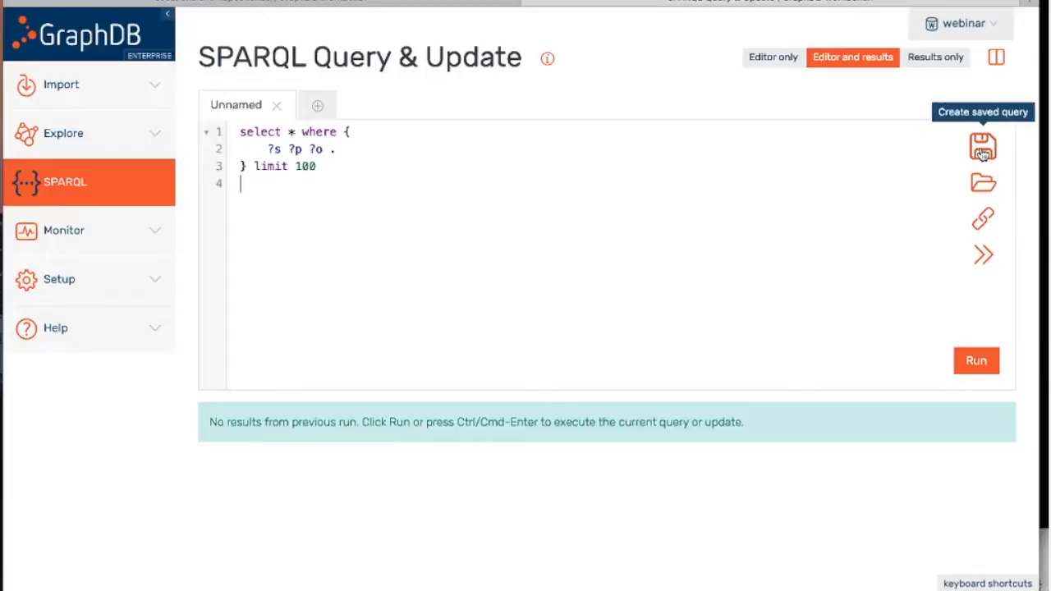
pyautogui.click(983, 187)
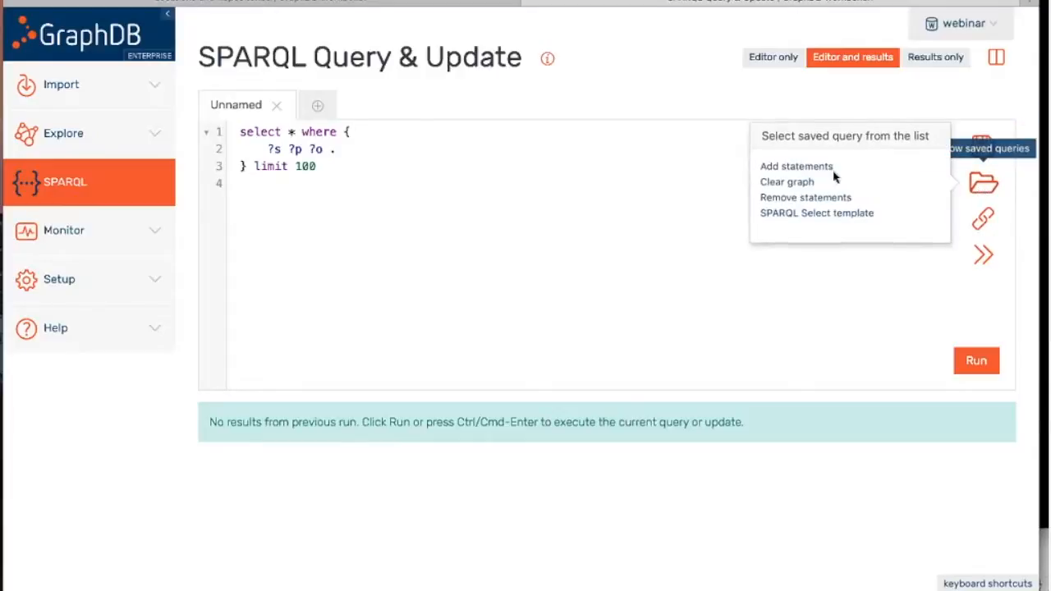
pyautogui.click(612, 206)
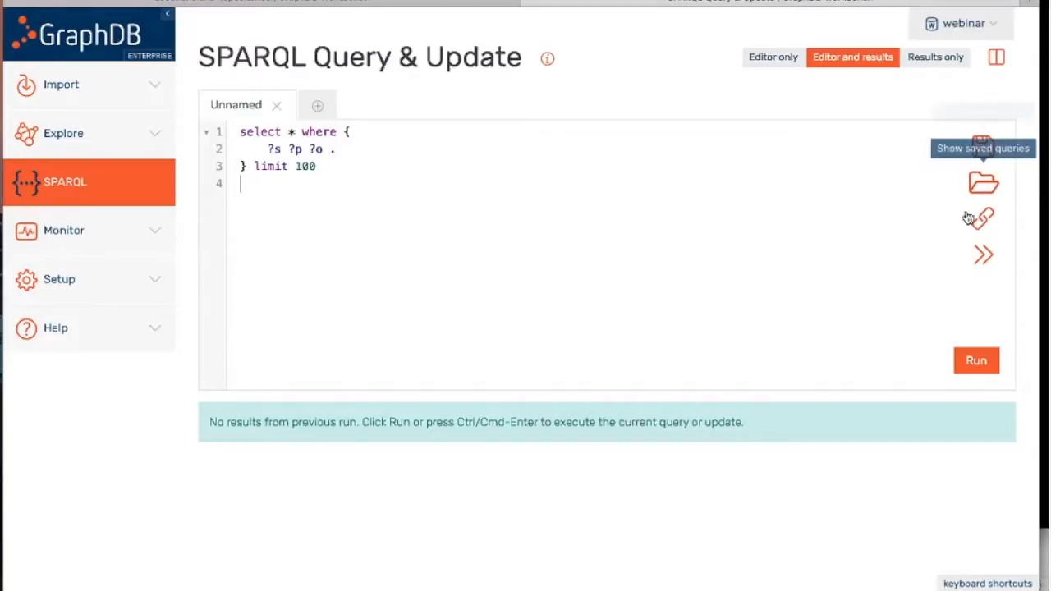
# - Return to the home page, execute the saved query SPARQL Select template and look through its results
pyautogui.click(124, 36)
pyautogui.moveTo(481, 305)
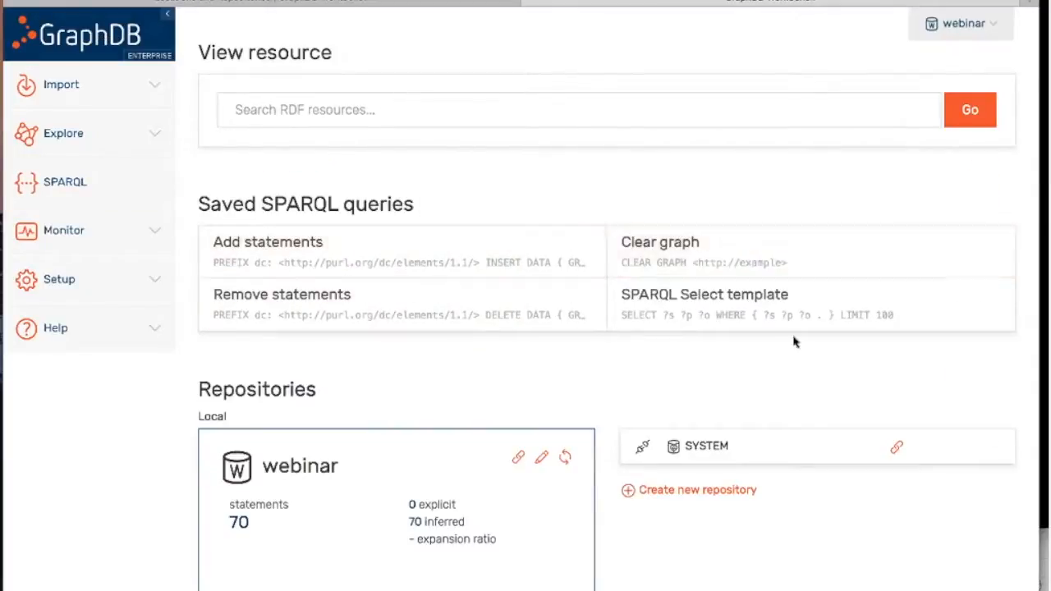
pyautogui.moveTo(903, 317)
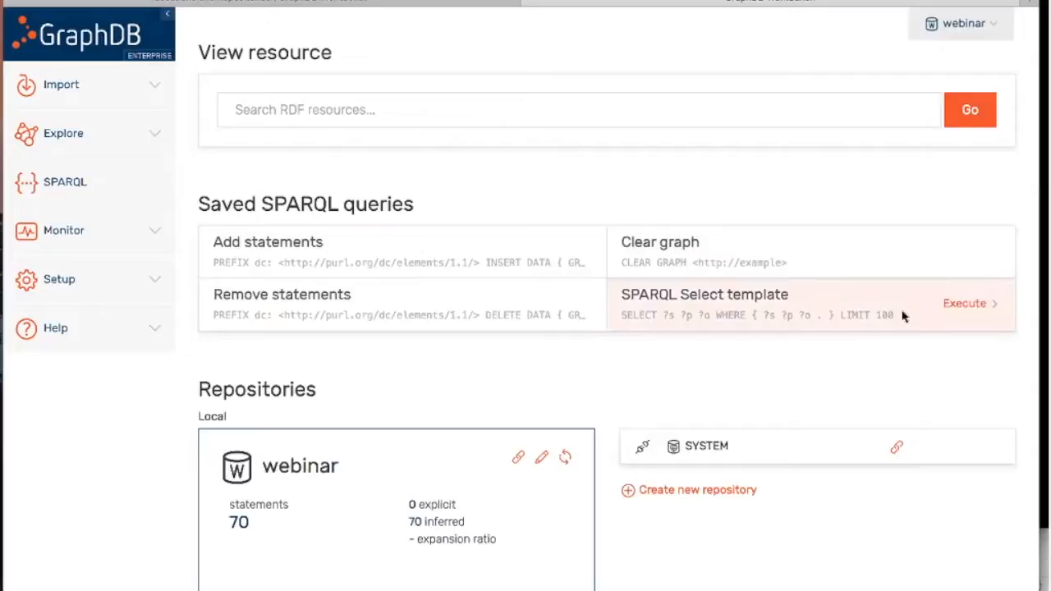
pyautogui.click(967, 304)
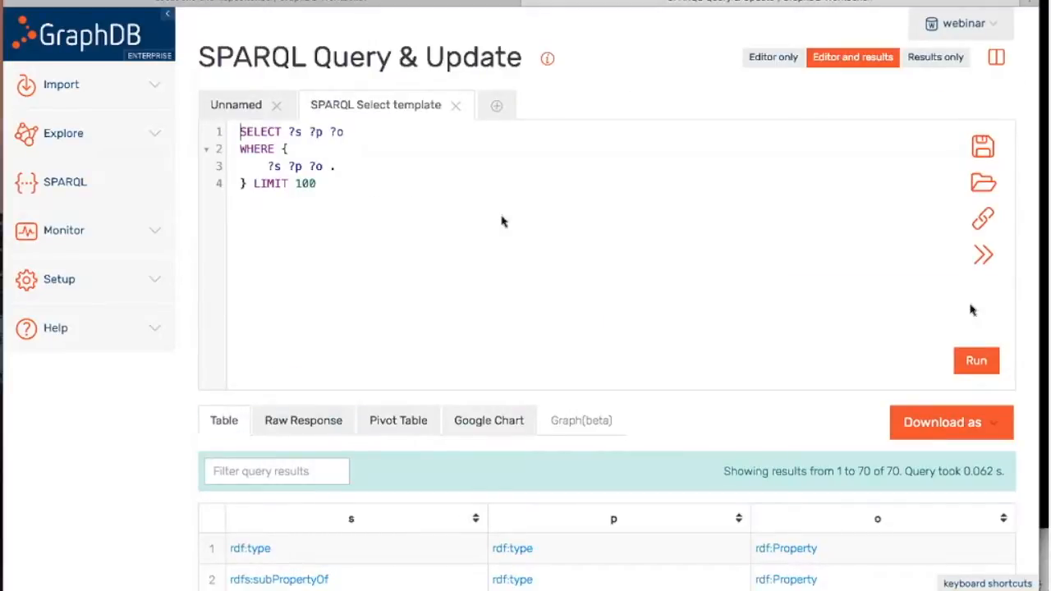
pyautogui.scroll(-5, 503, 222)
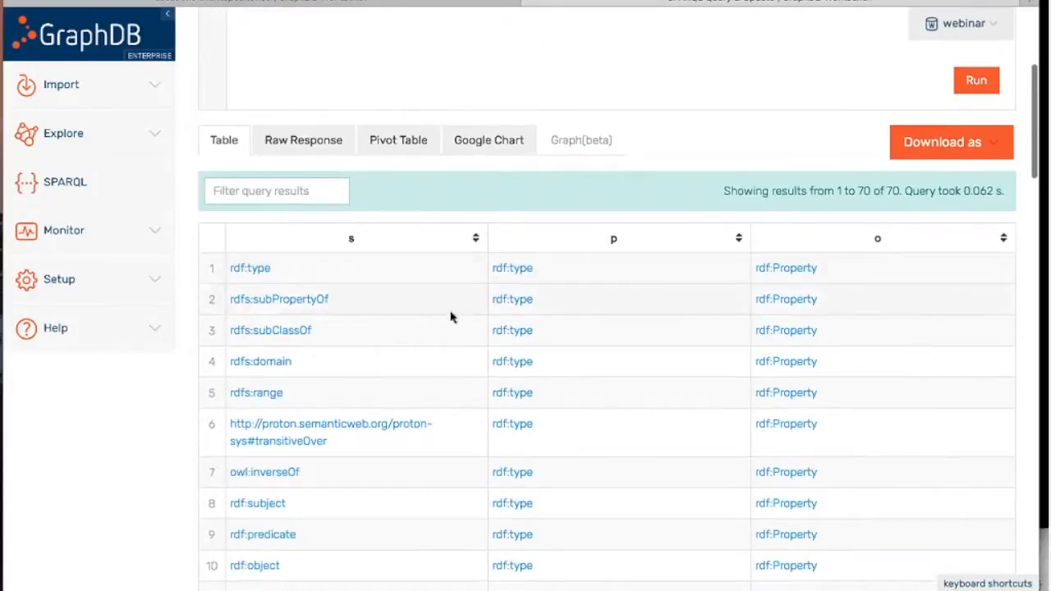
pyautogui.scroll(5, 451, 317)
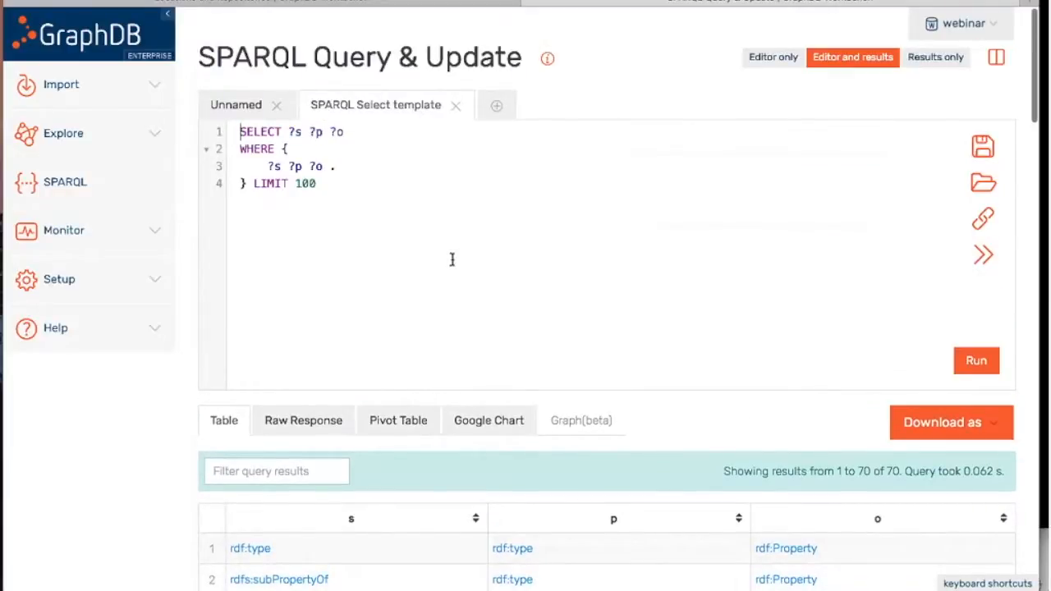
# - Look through the template query's results, and review the webinar repository's statement counts on the home page
pyautogui.scroll(-4, 610, 361)
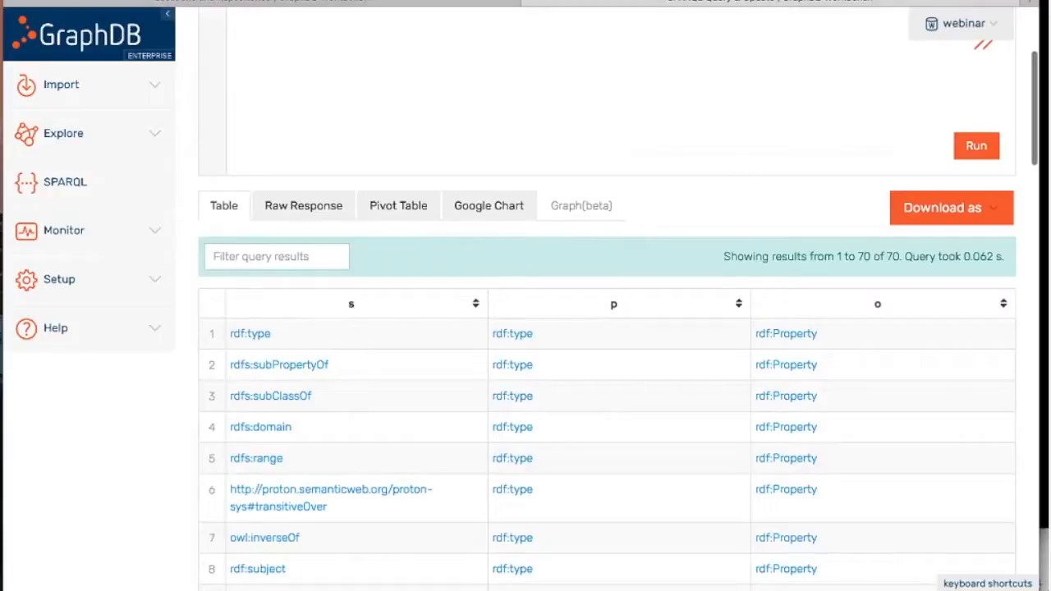
pyautogui.scroll(-3, 537, 467)
pyautogui.scroll(7, 537, 471)
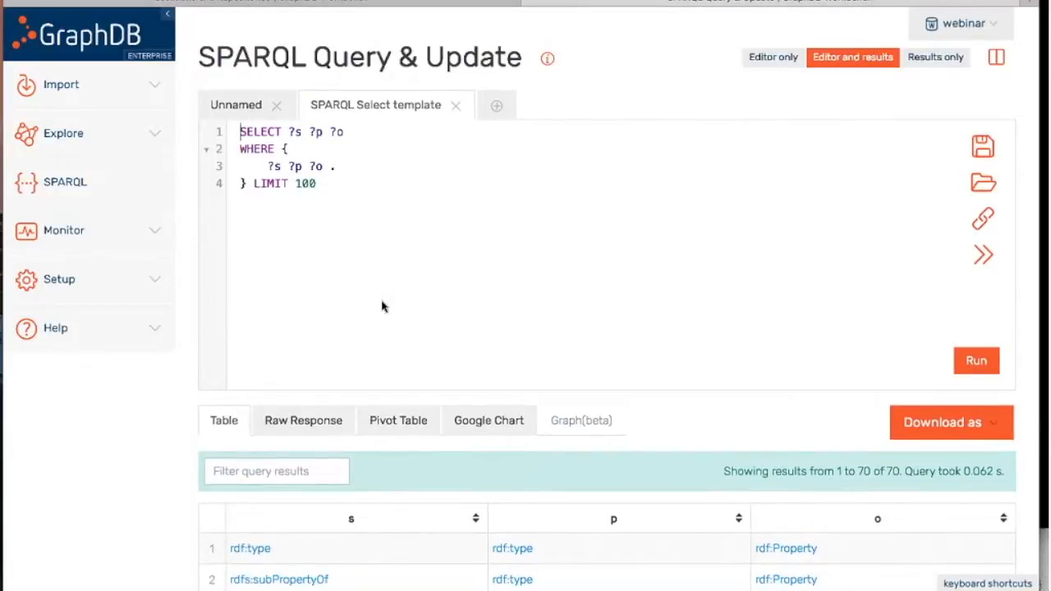
pyautogui.click(102, 38)
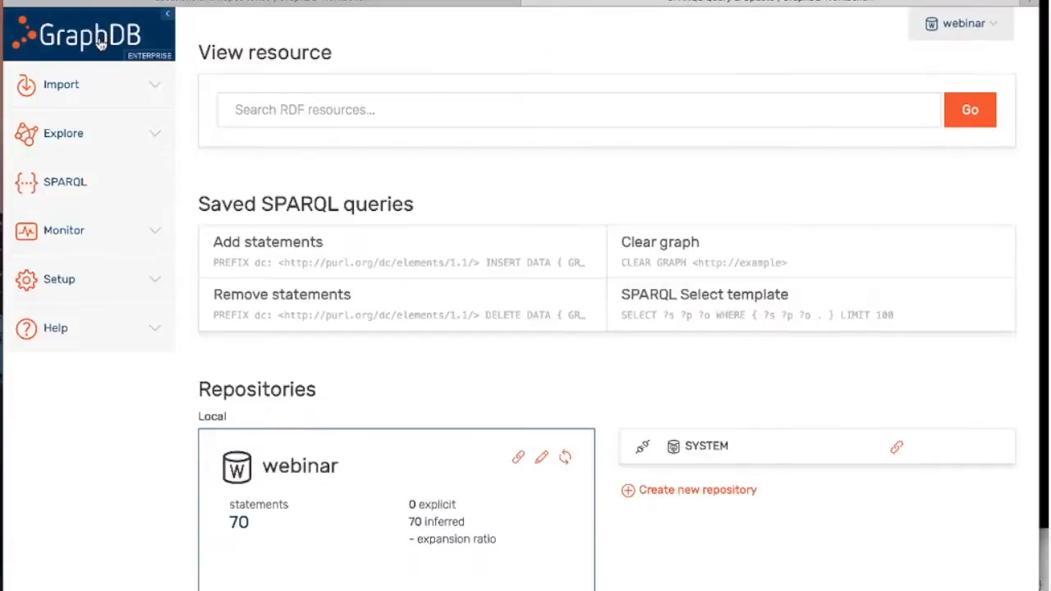
pyautogui.scroll(-3, 605, 386)
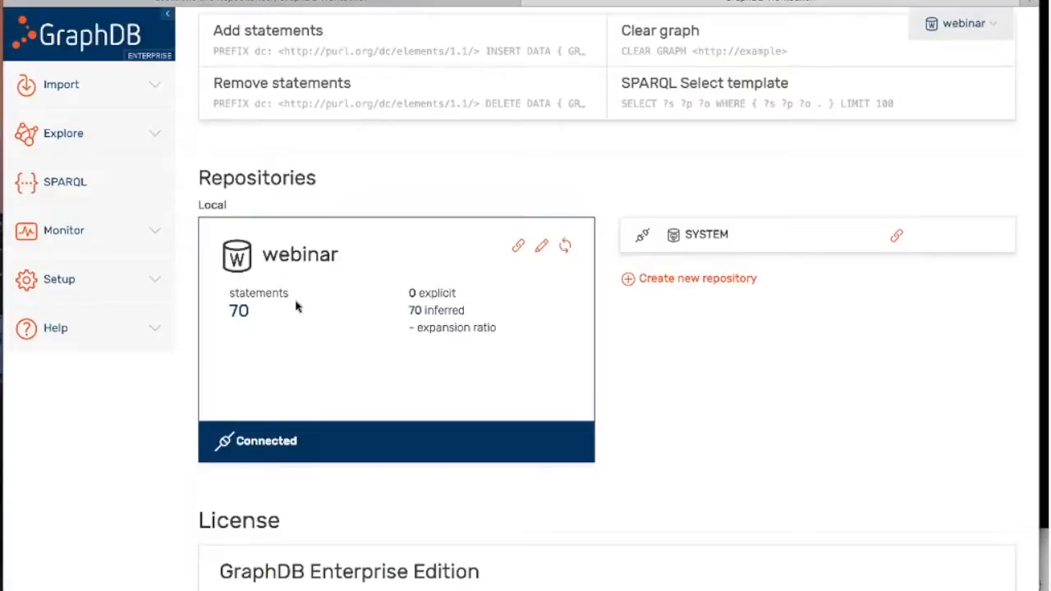
pyautogui.moveTo(244, 260)
pyautogui.scroll(3, 365, 317)
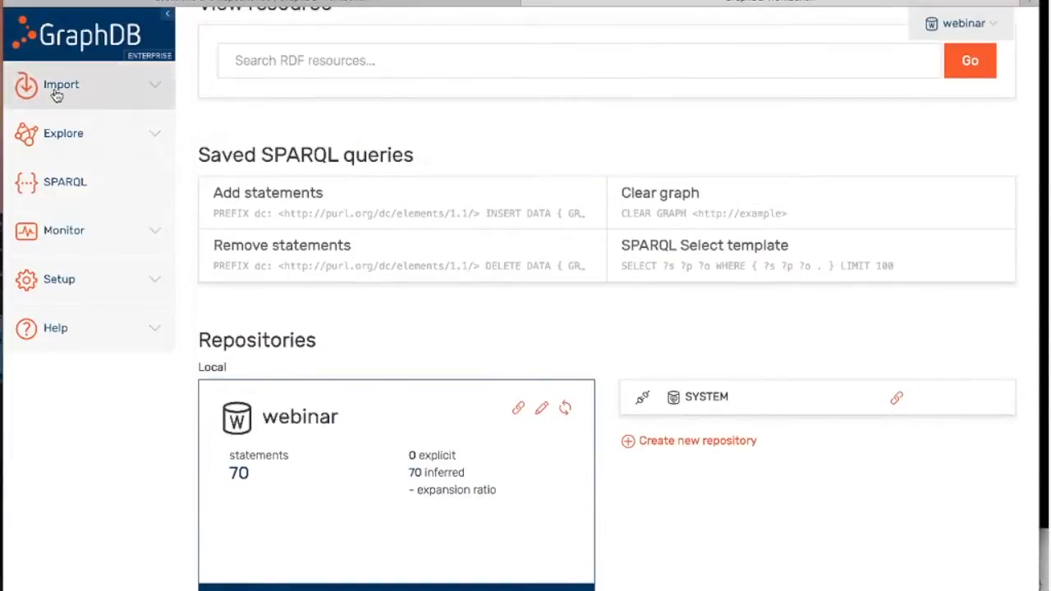
# - Import the server file dbpedia-countries-continents.ttl into the webinar repository with the context urn:dbpedia
pyautogui.click(142, 92)
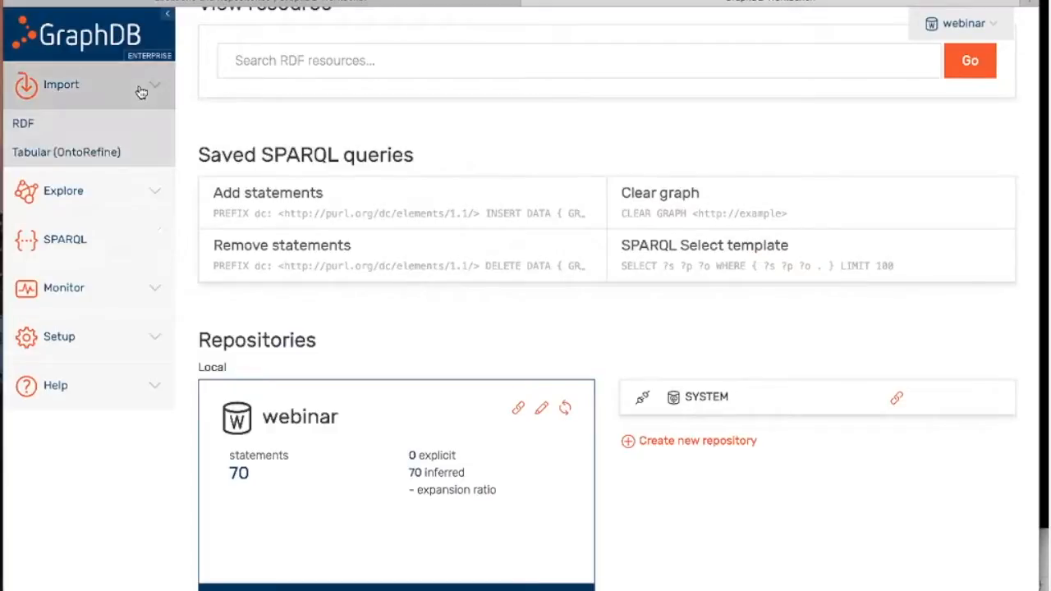
pyautogui.click(82, 125)
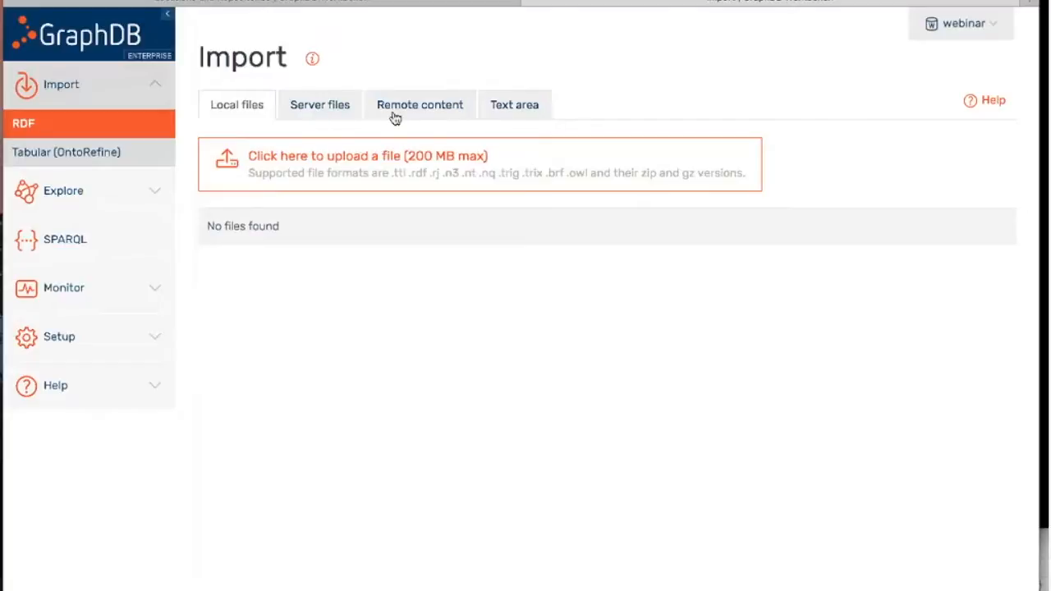
pyautogui.click(320, 106)
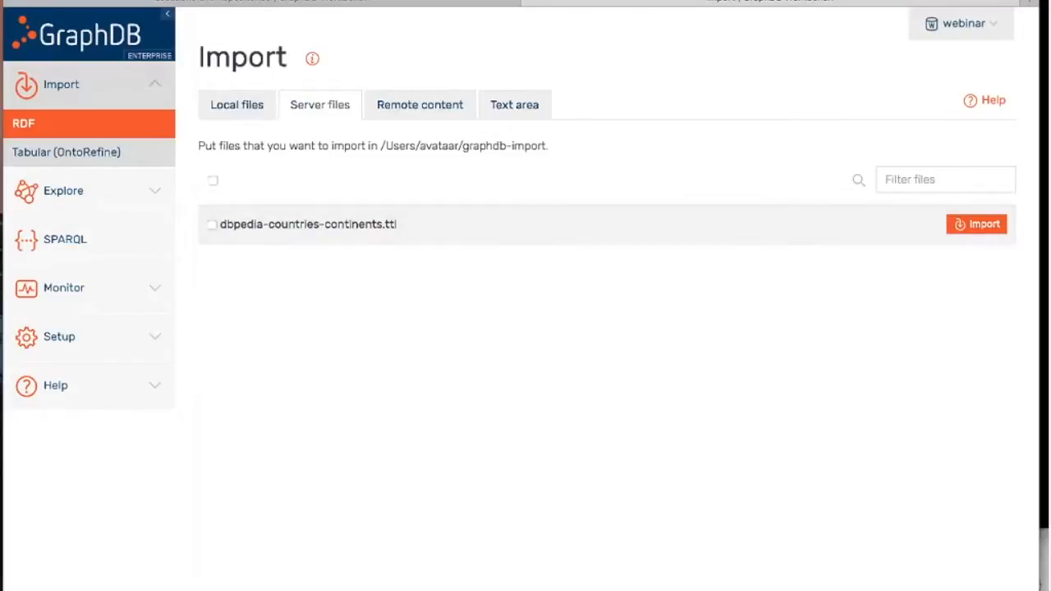
pyautogui.click(989, 234)
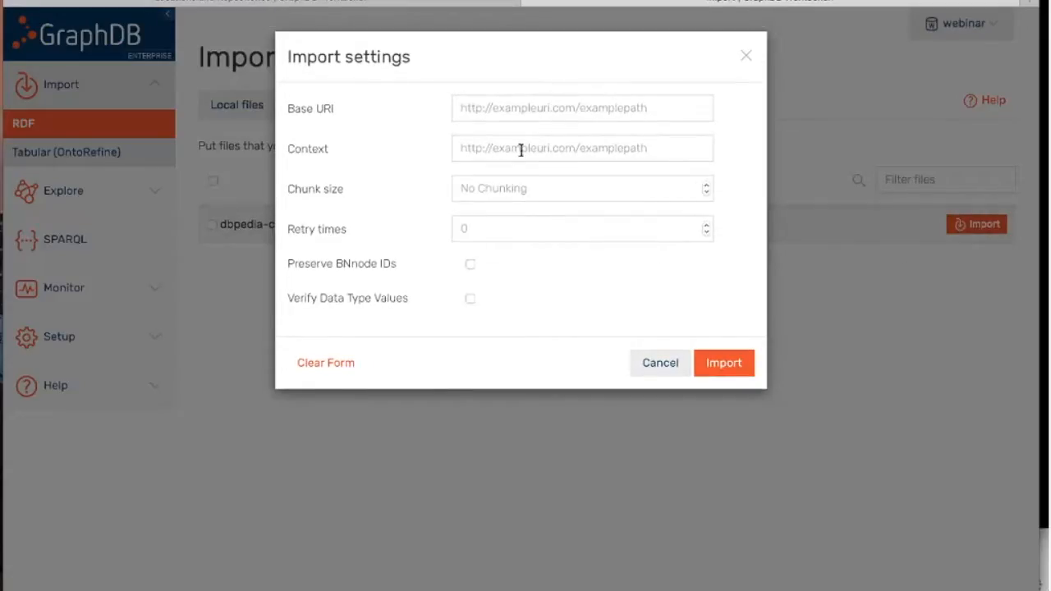
pyautogui.click(547, 151)
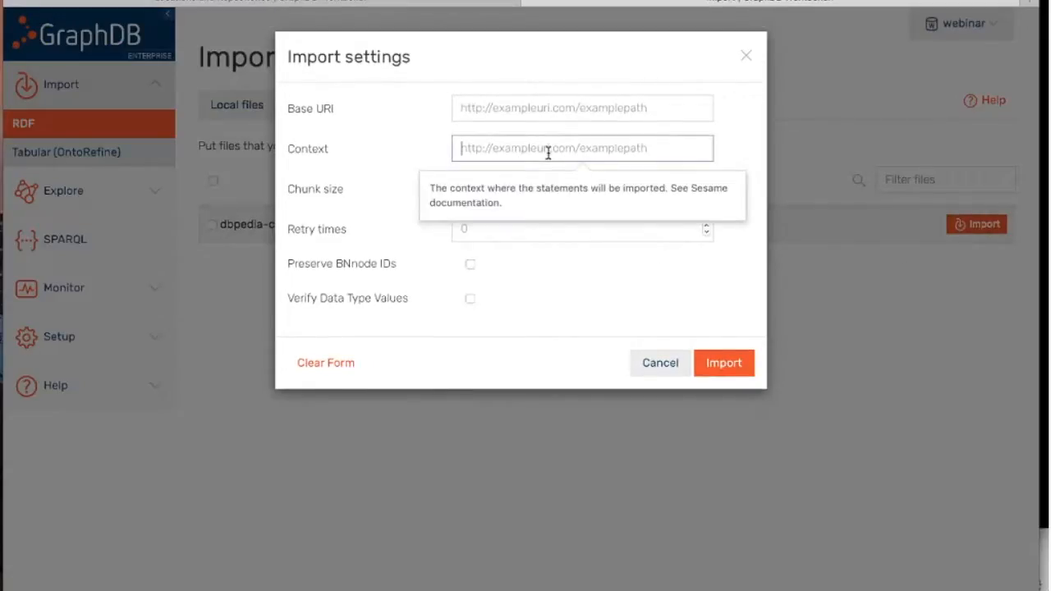
pyautogui.write('urn:dbpedia')
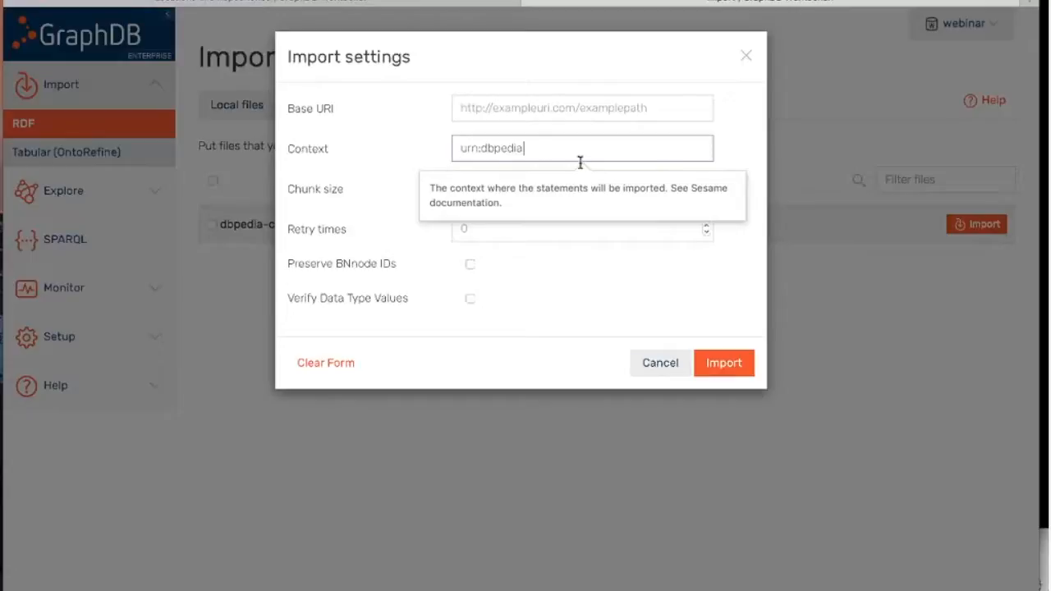
pyautogui.click(721, 368)
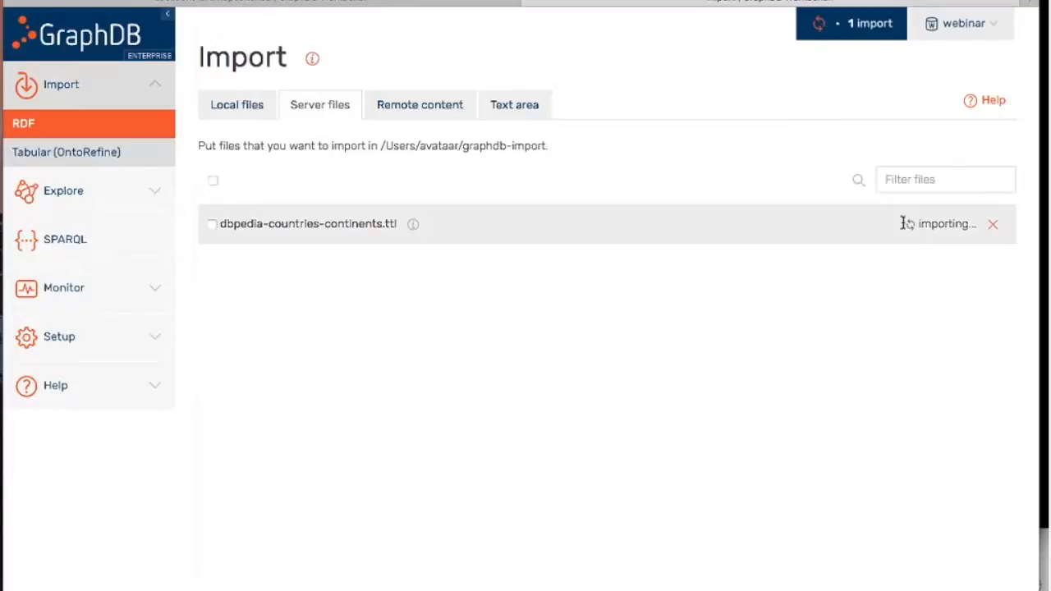
# - Return to the home page, run the SPARQL Select template query in the SPARQL editor and look through its results
pyautogui.click(92, 41)
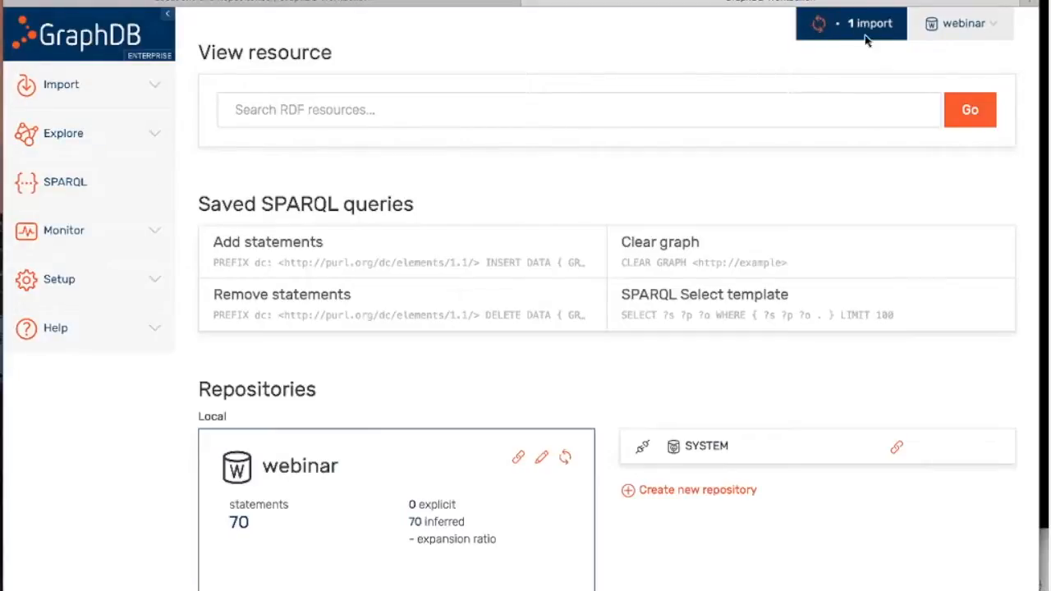
pyautogui.click(72, 192)
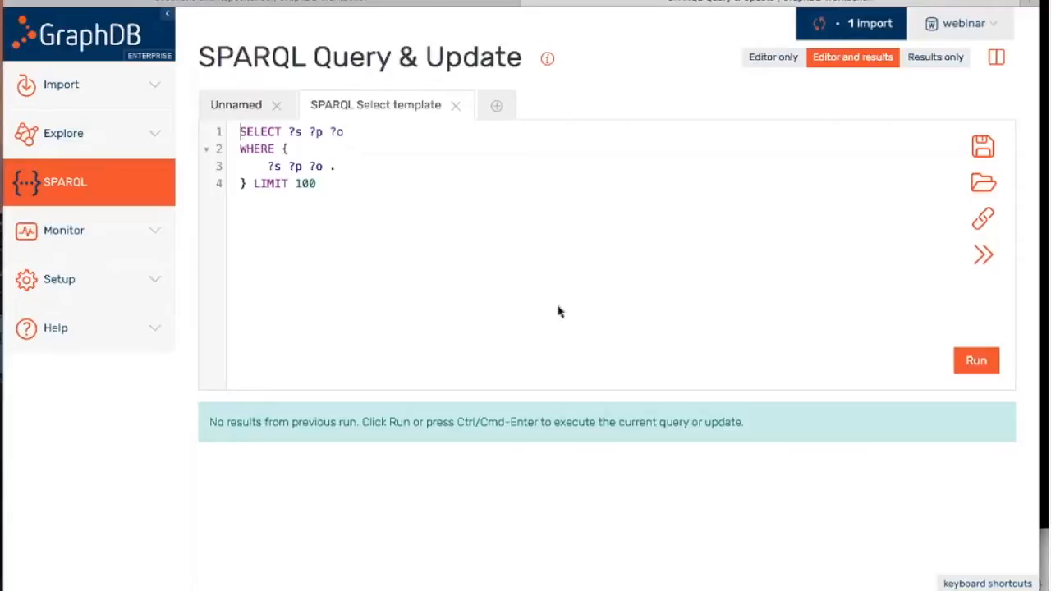
pyautogui.click(976, 361)
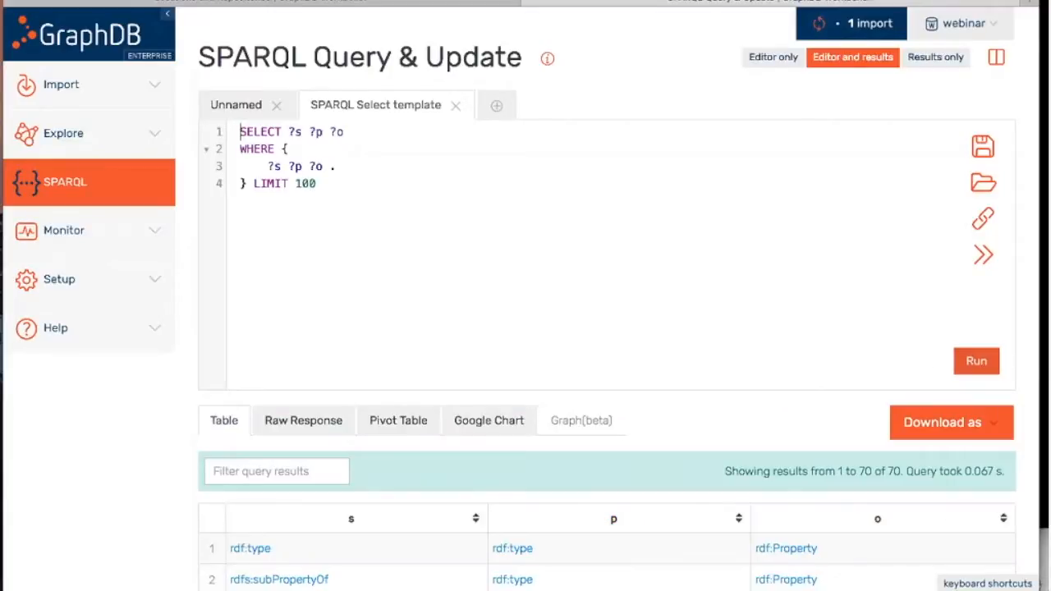
pyautogui.scroll(-3, 520, 399)
pyautogui.scroll(3, 523, 397)
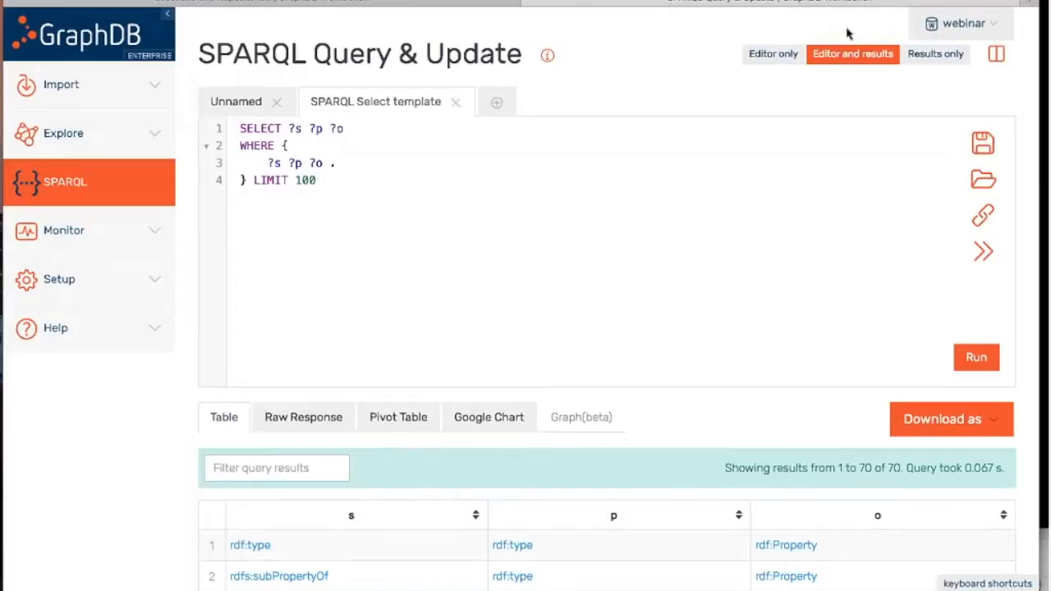
# - Check the import status of dbpedia-countries-continents.ttl among the server files, and review the webinar repository's statement counts on the home page
pyautogui.click(74, 84)
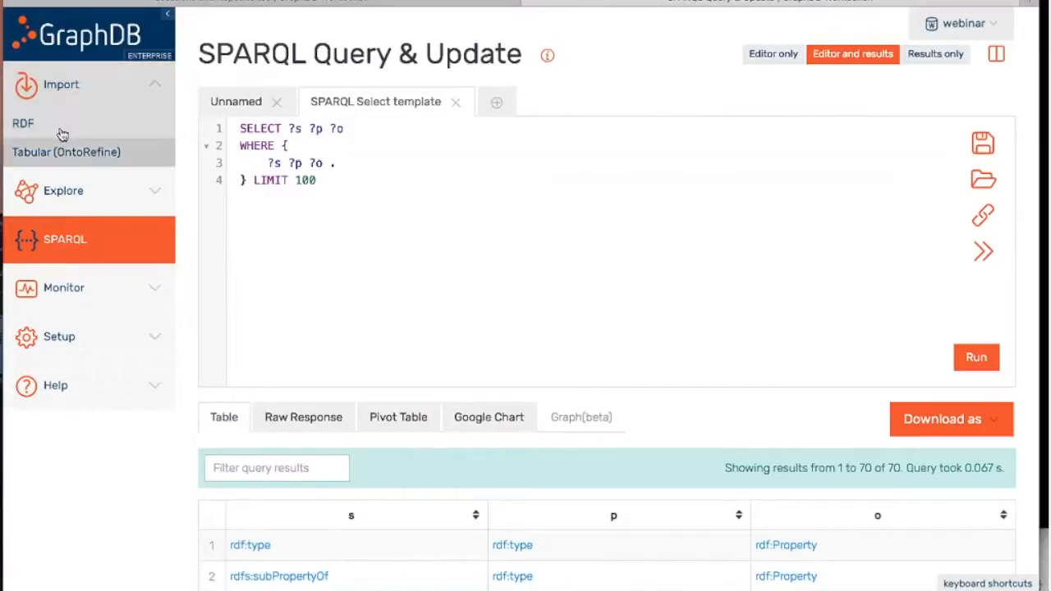
pyautogui.click(64, 131)
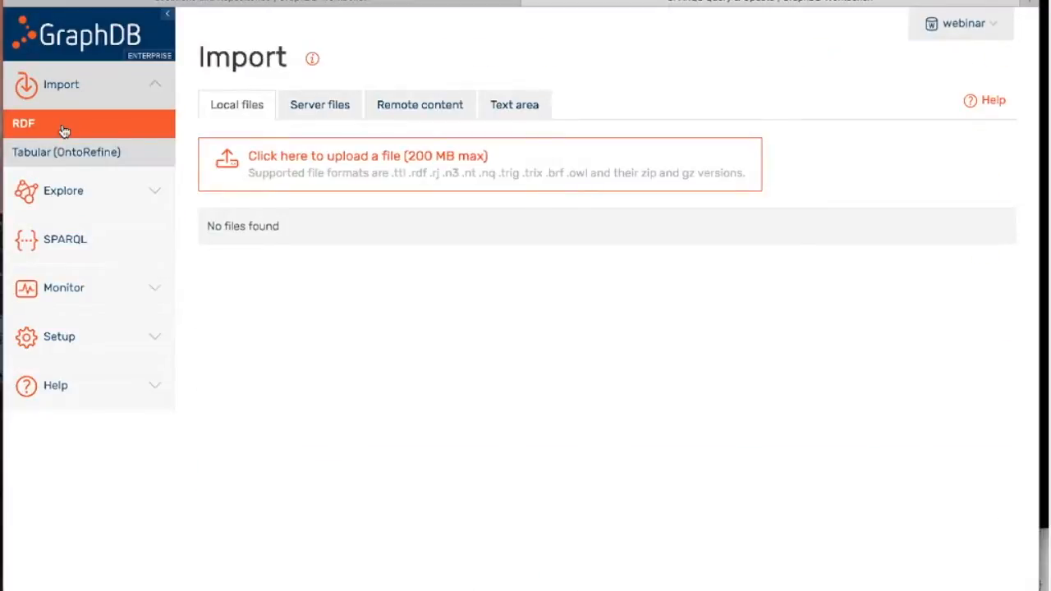
pyautogui.click(322, 110)
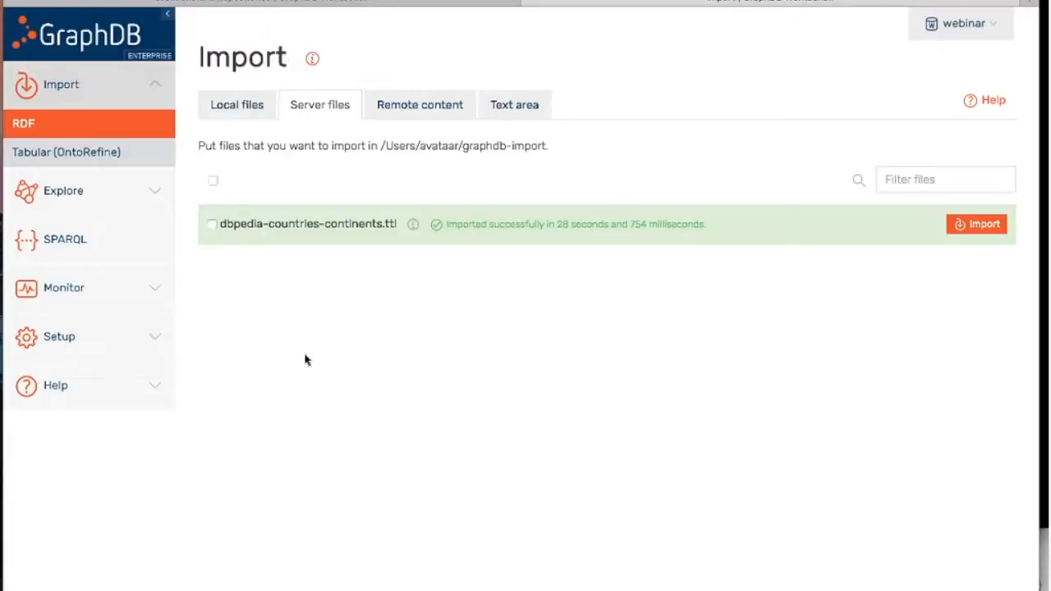
pyautogui.click(85, 38)
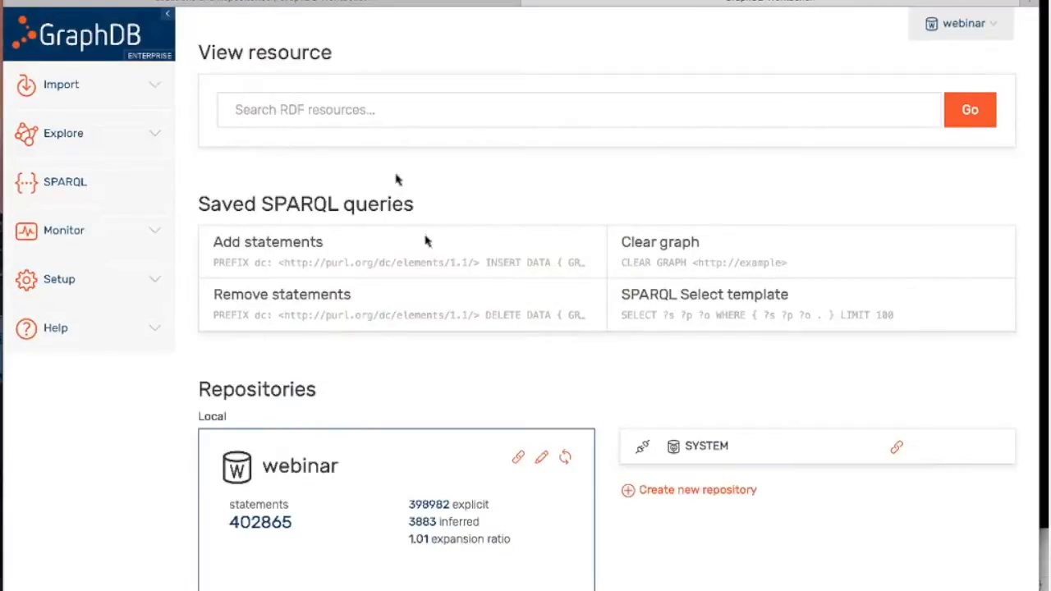
pyautogui.scroll(-2, 435, 305)
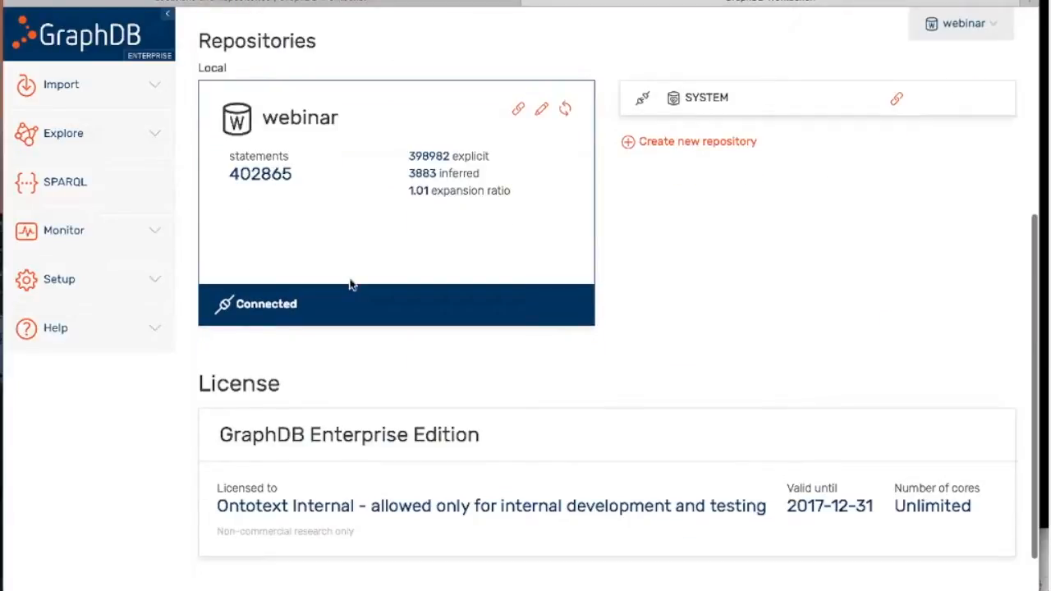
pyautogui.scroll(1, 350, 284)
pyautogui.scroll(3, 351, 284)
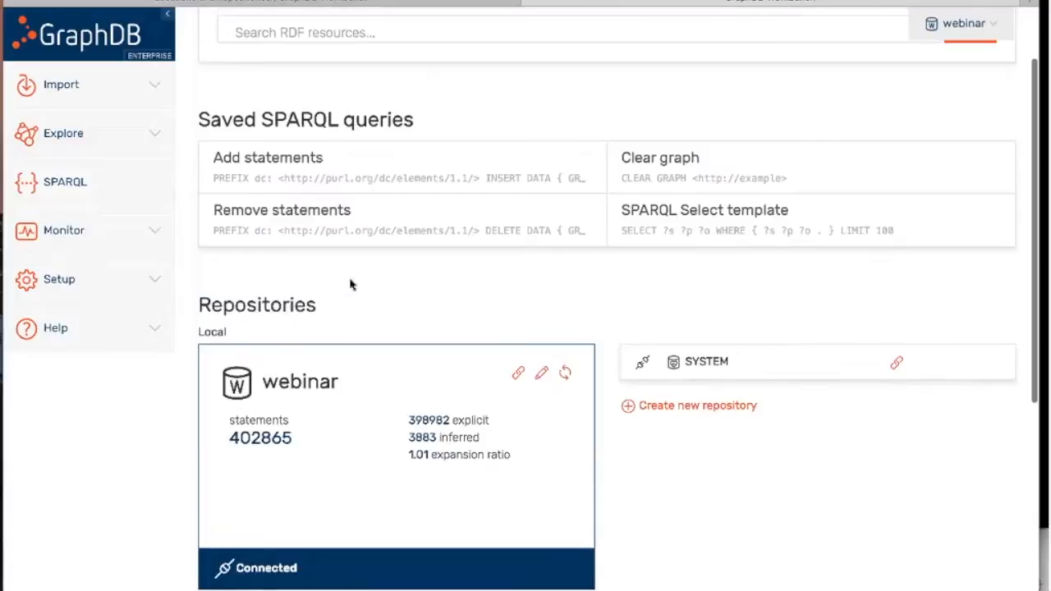
pyautogui.click(257, 112)
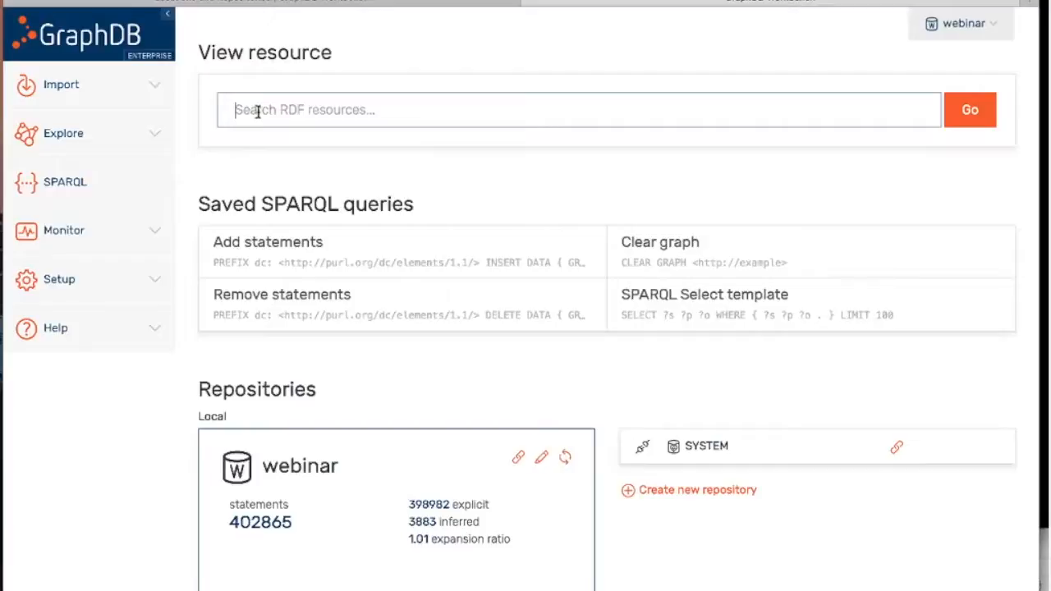
pyautogui.write('Bulg')
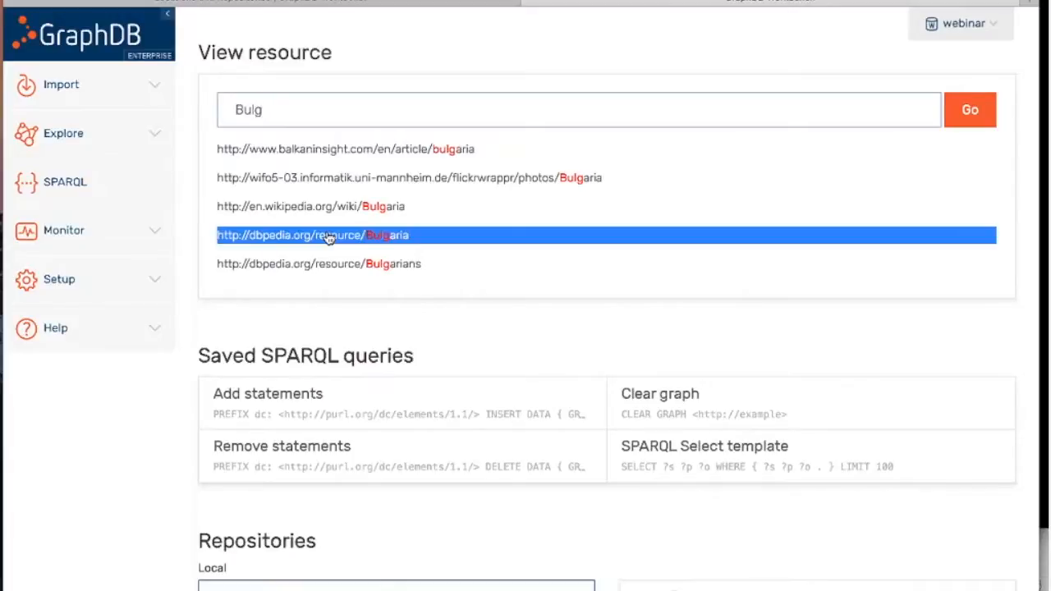
pyautogui.click(382, 239)
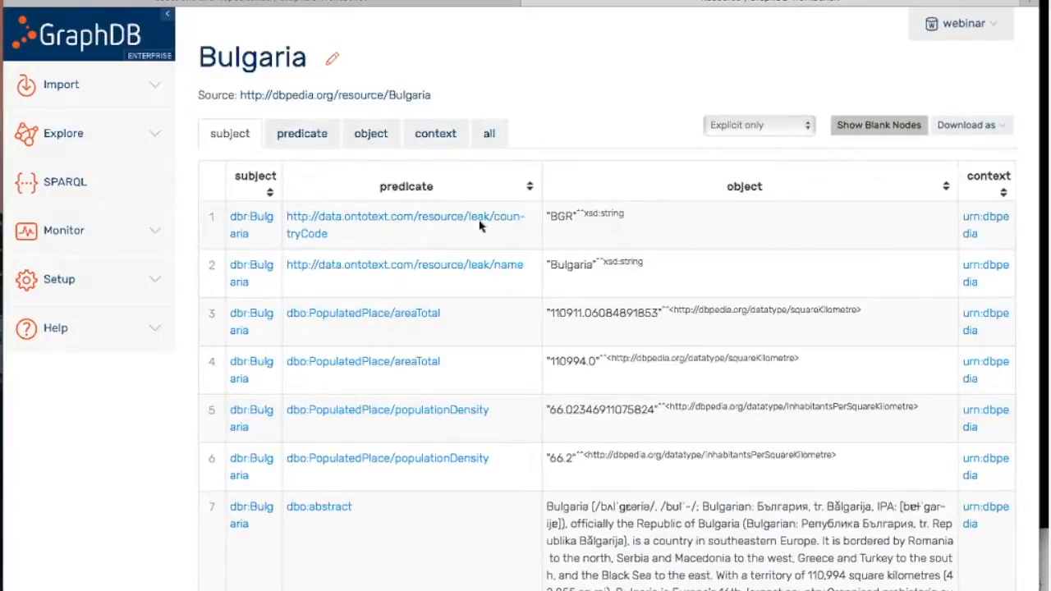
pyautogui.scroll(-8, 678, 279)
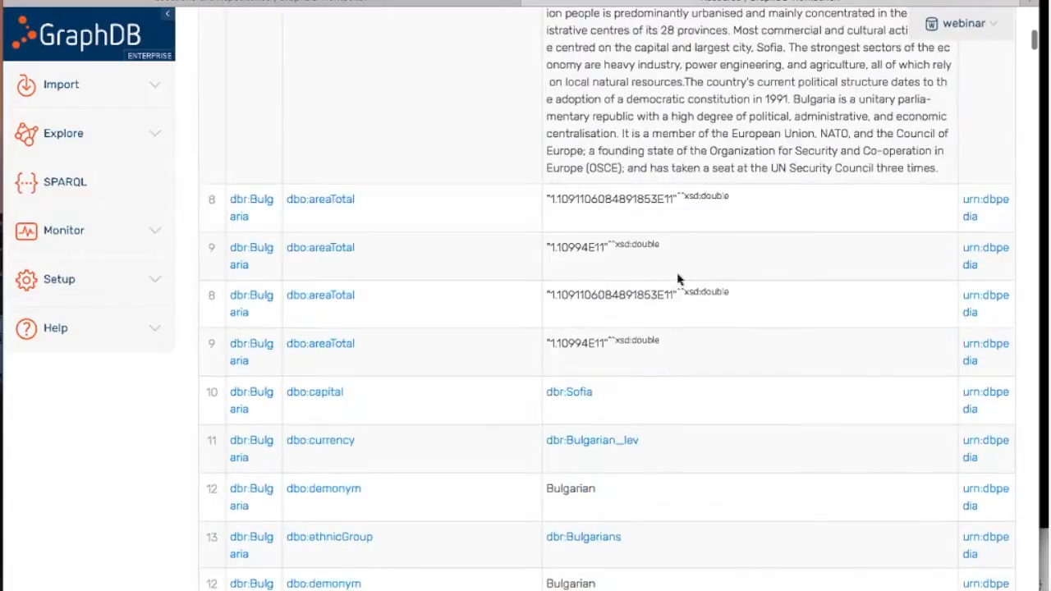
pyautogui.scroll(8, 678, 279)
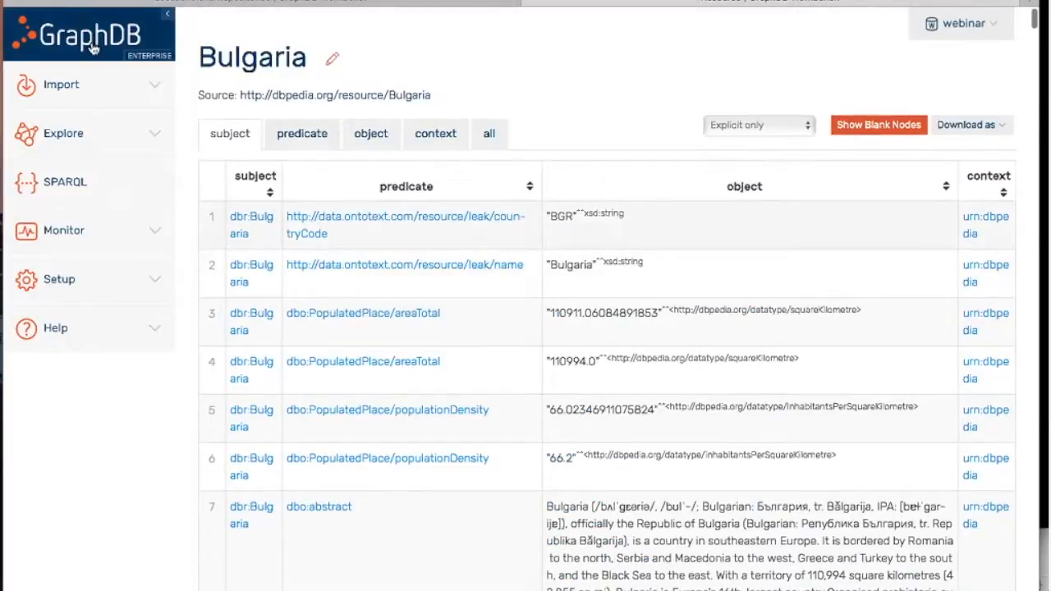
# - Return to the SPARQL editor and close the SPARQL Select template query, leaving the unnamed query open
pyautogui.click(92, 49)
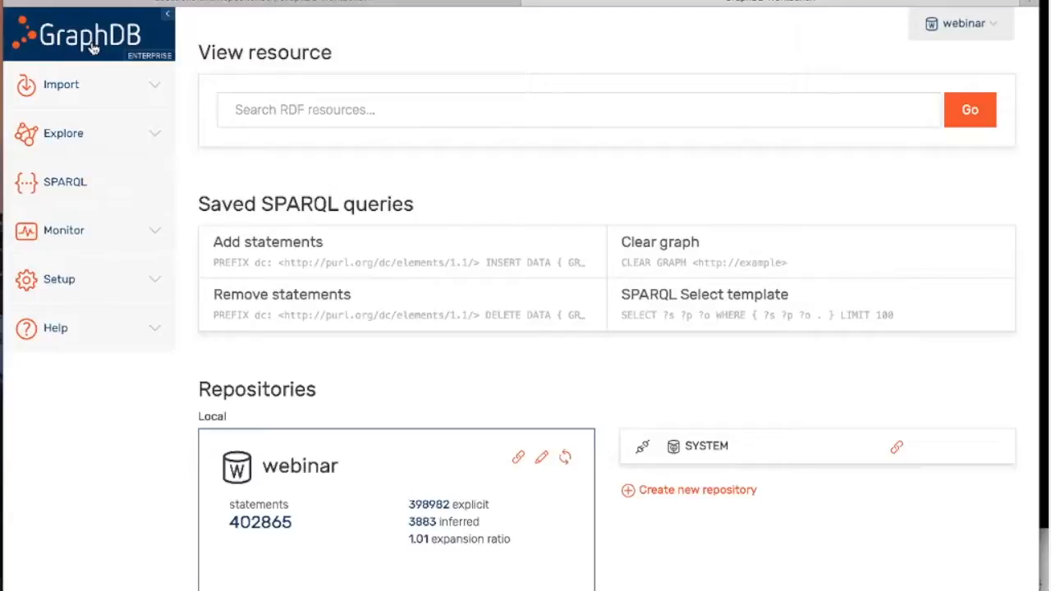
pyautogui.click(72, 185)
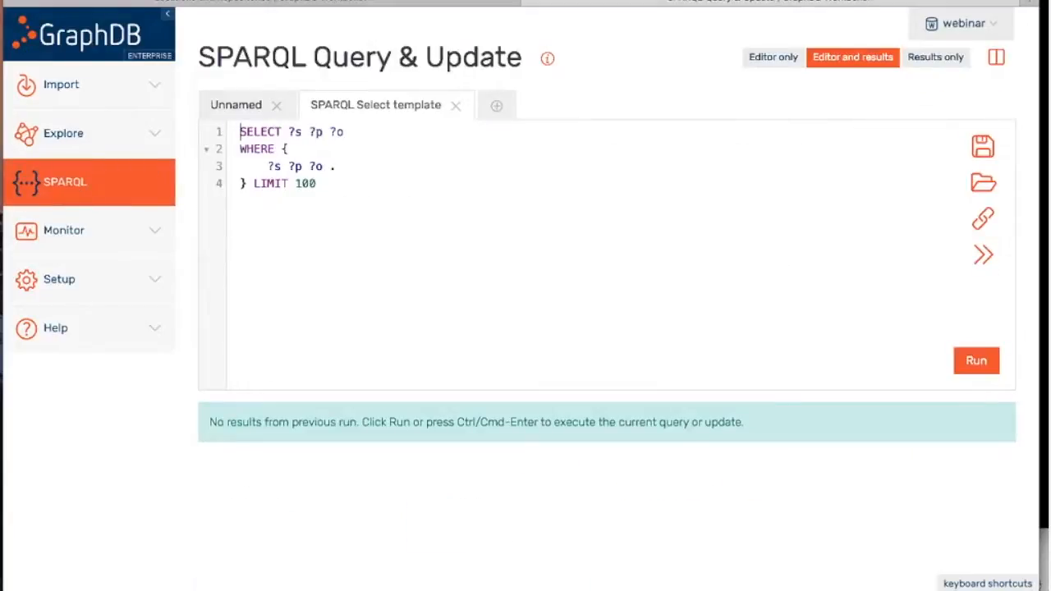
pyautogui.click(456, 105)
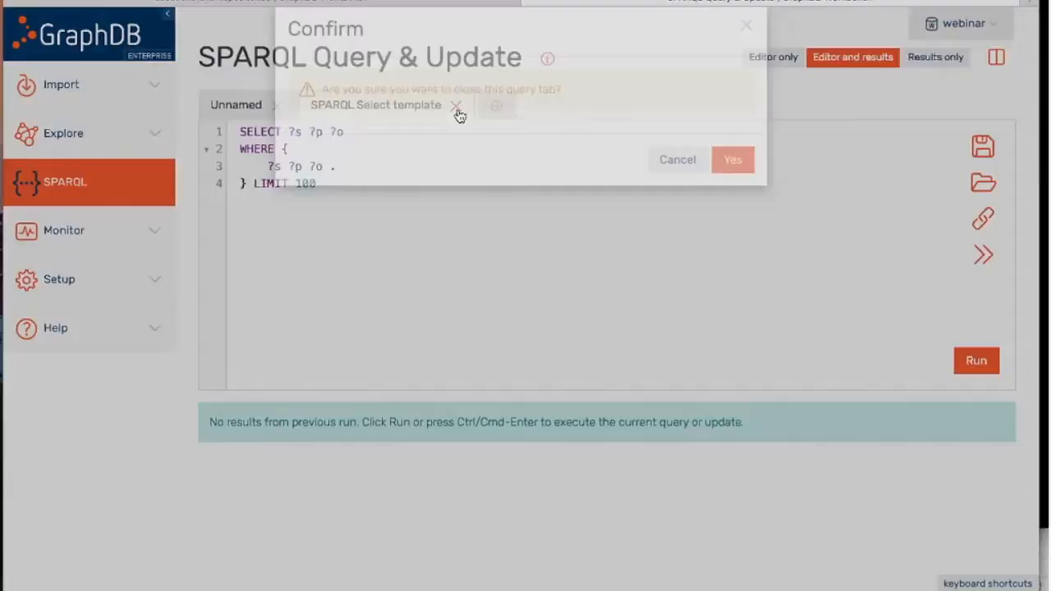
pyautogui.click(742, 197)
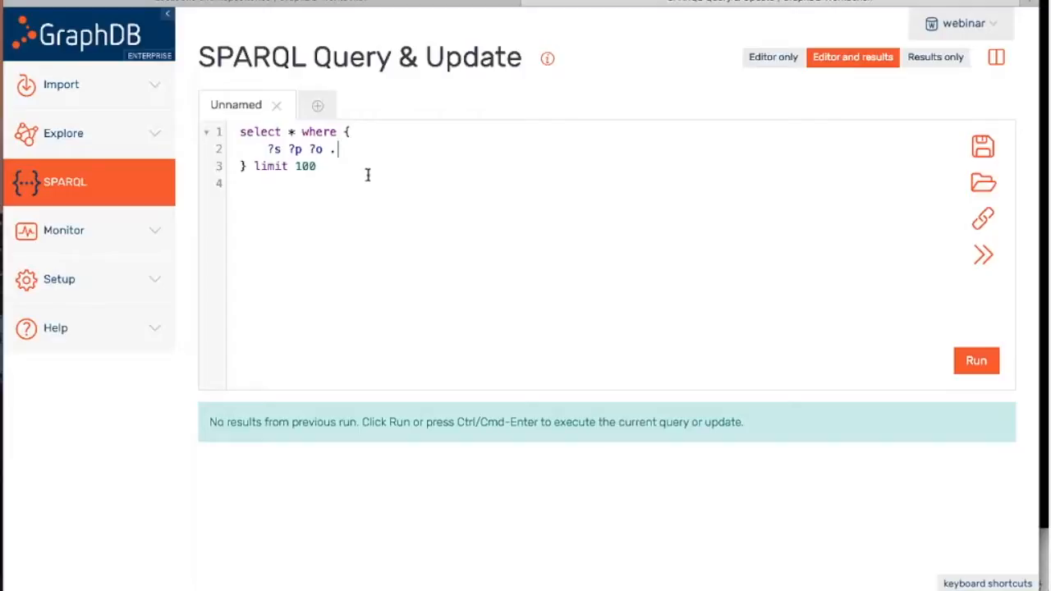
# - Add the triple pattern "?s1 ?p1 ?o1 ." below the first pattern of the unnamed query
pyautogui.press('Return')
pyautogui.write('?s1 ?p1 ?o2')
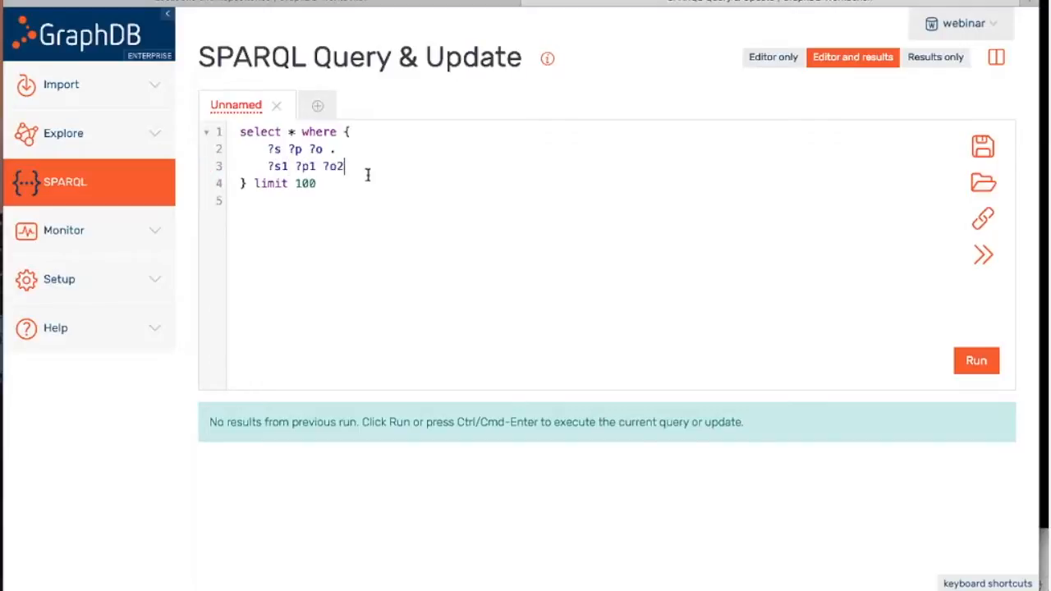
pyautogui.press('BackSpace')
pyautogui.write('1')
pyautogui.write(' .')
# - Add the triple pattern "?s2 ?p2 ?o2" as the query's last pattern, and return the cursor to the first pattern's line
pyautogui.press('Return')
pyautogui.write('?s1')
pyautogui.press('BackSpace')
pyautogui.write('2')
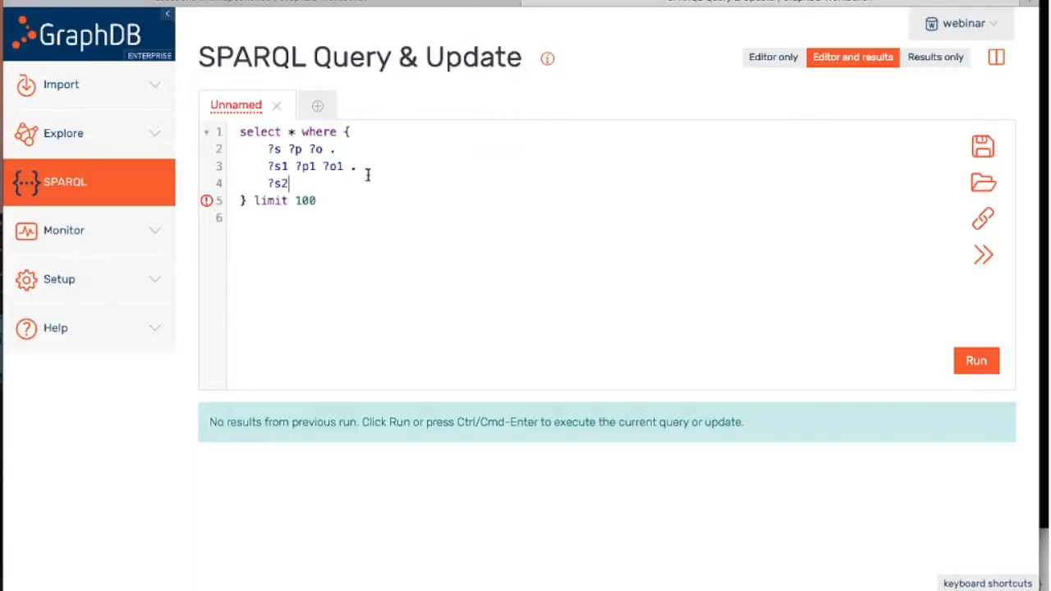
pyautogui.write(' ?p2 ?')
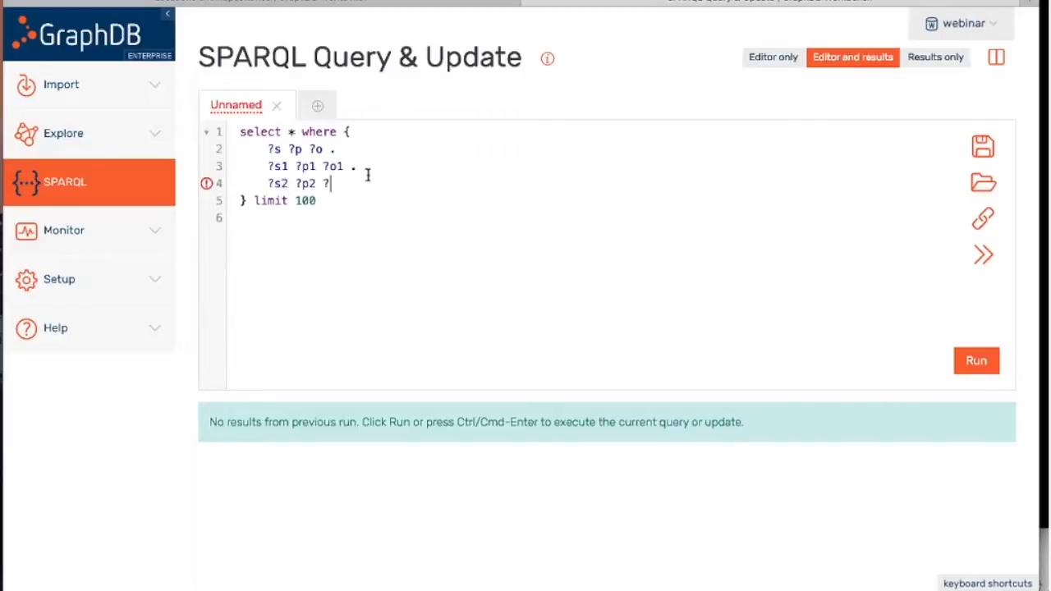
pyautogui.write('o2')
pyautogui.press('Up')
pyautogui.press('Up')
pyautogui.press('Up')
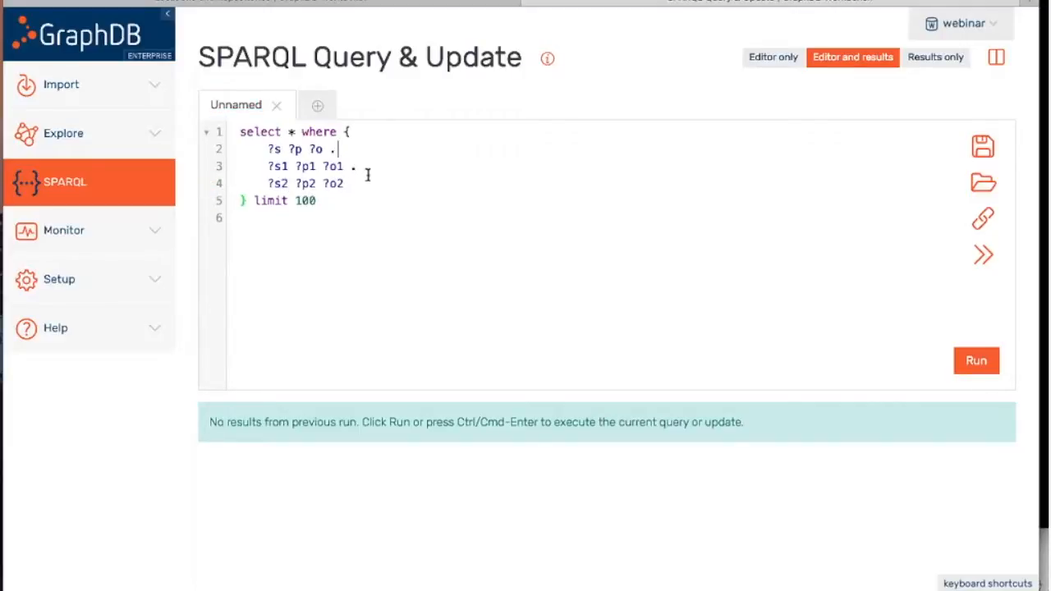
# - Replace the asterisk in the unnamed query's select clause with "(count(*) as ?count)"
pyautogui.press('Left')
pyautogui.press('Left')
pyautogui.press('Left')
pyautogui.press('Left')
pyautogui.press('Left')
pyautogui.press('Left')
pyautogui.press('BackSpace')
pyautogui.write('(count(*)')
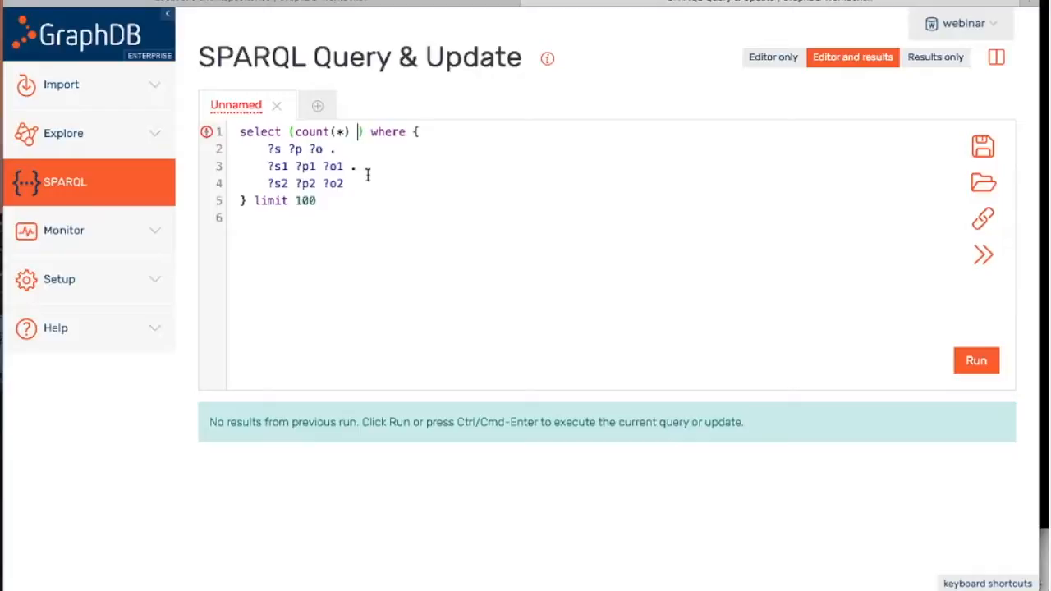
pyautogui.write(' as ?count')
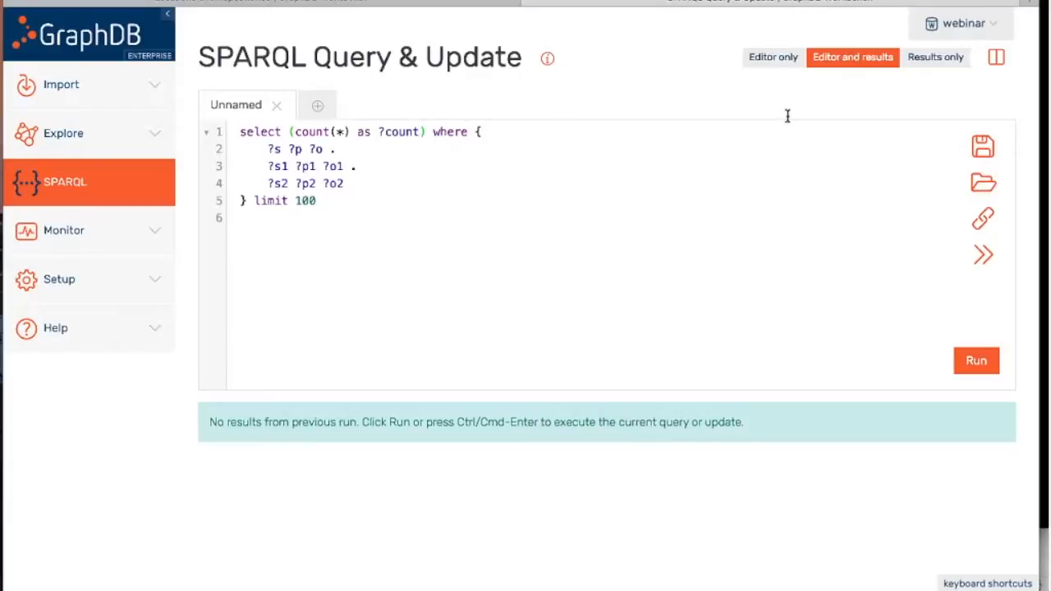
# - Run the count query and open the query monitoring page for it in a separate browser tab
pyautogui.moveTo(950, 33)
pyautogui.click(977, 363)
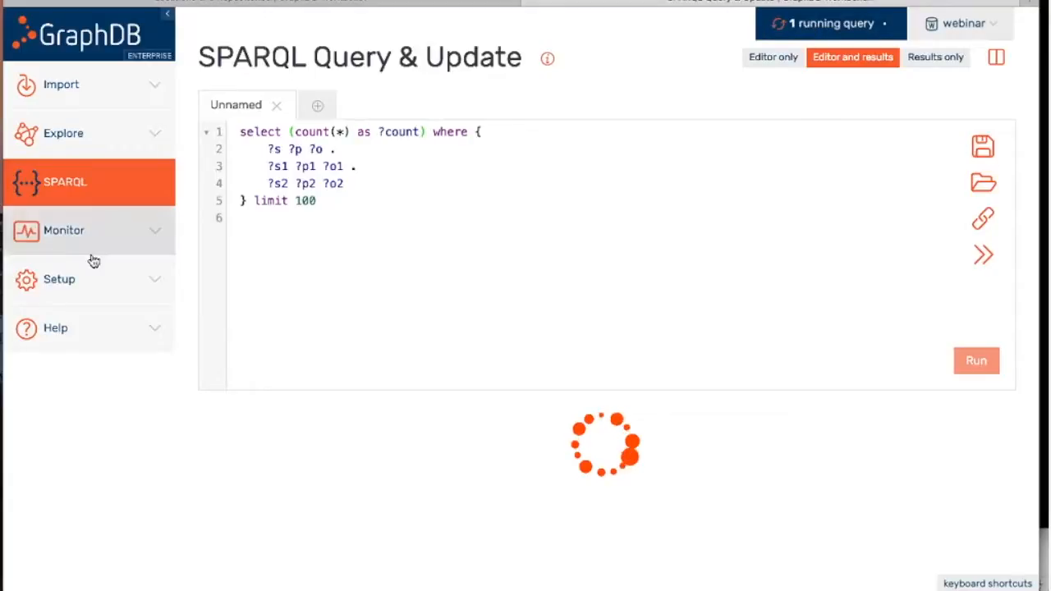
pyautogui.click(72, 240)
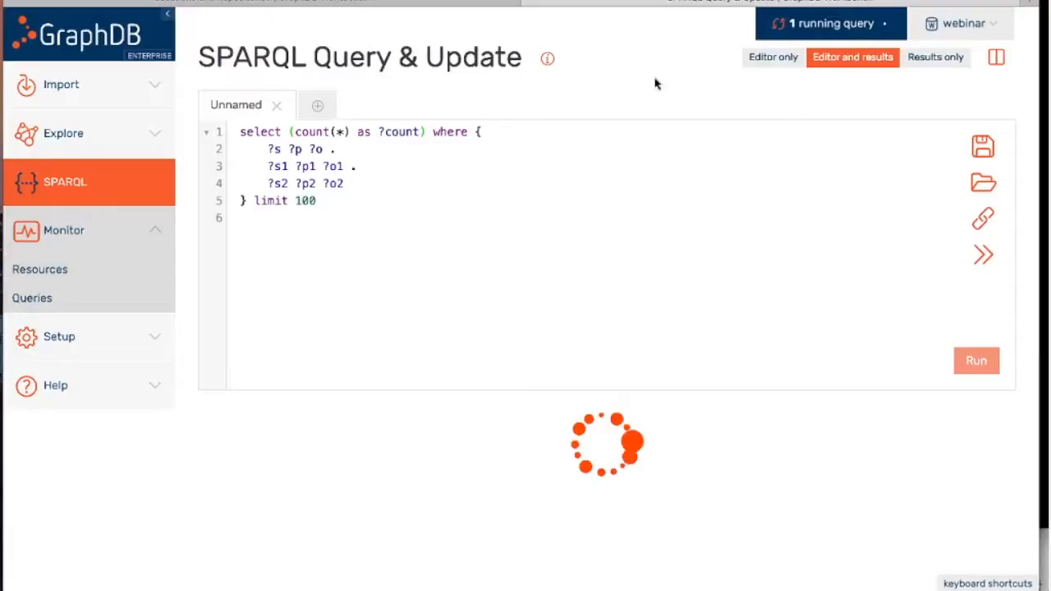
pyautogui.click(827, 25)
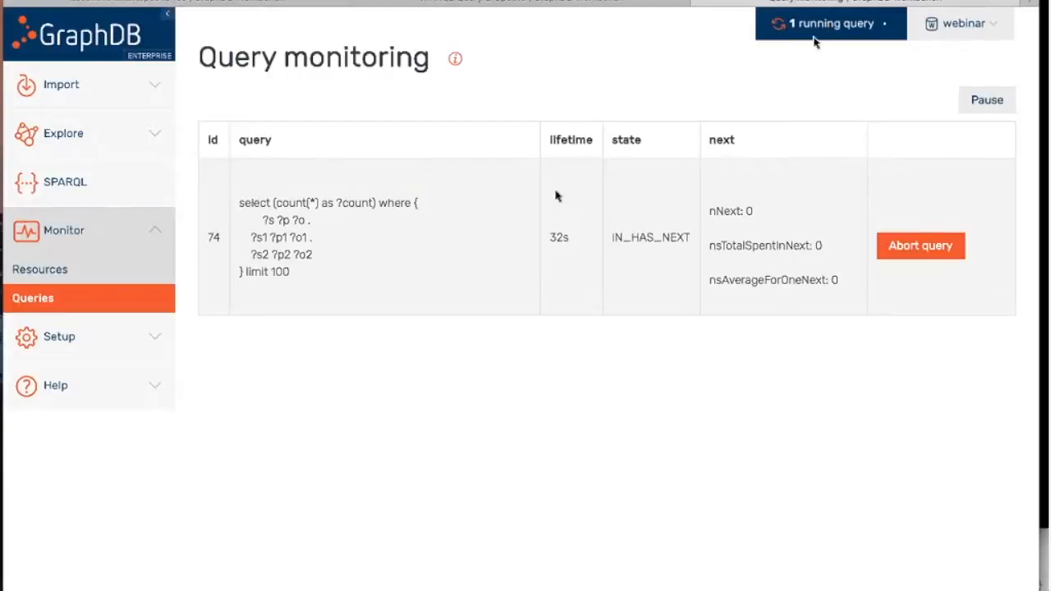
pyautogui.click(563, 4)
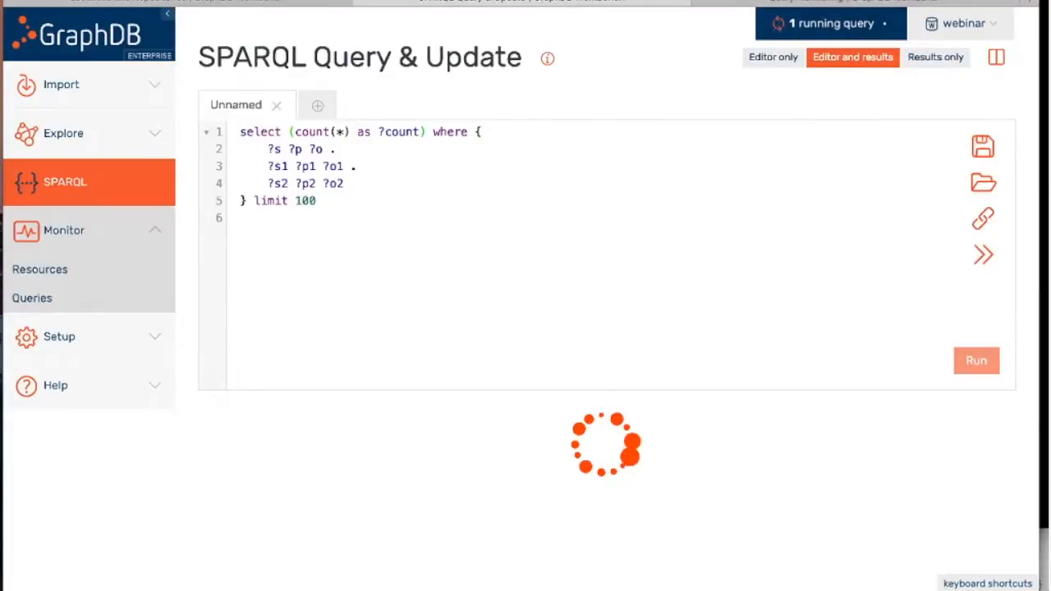
pyautogui.click(750, 2)
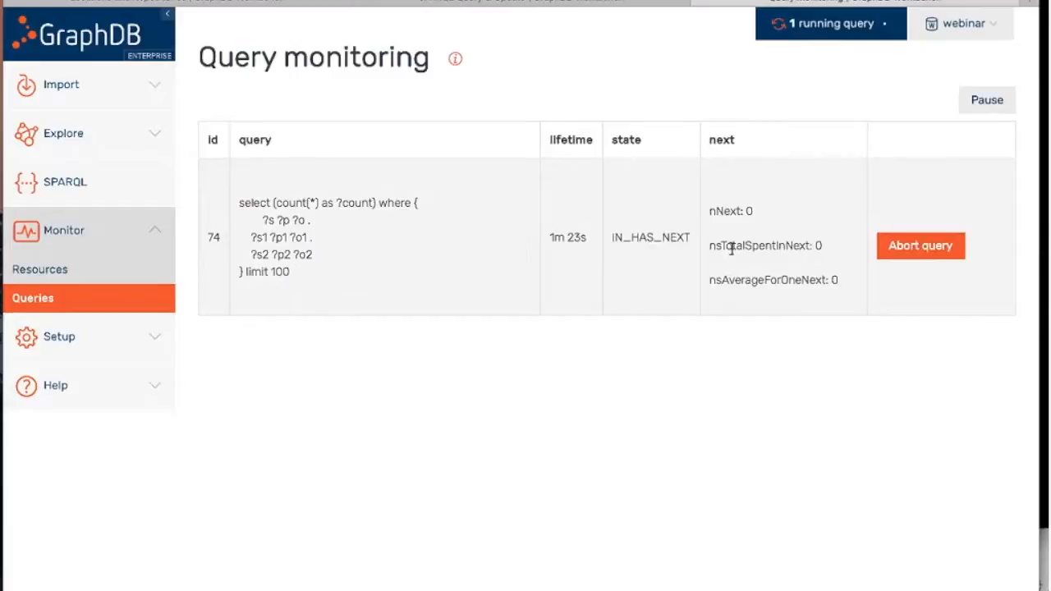
# - Abort the running count query, confirm the abort, and return to the SPARQL editor
pyautogui.click(919, 251)
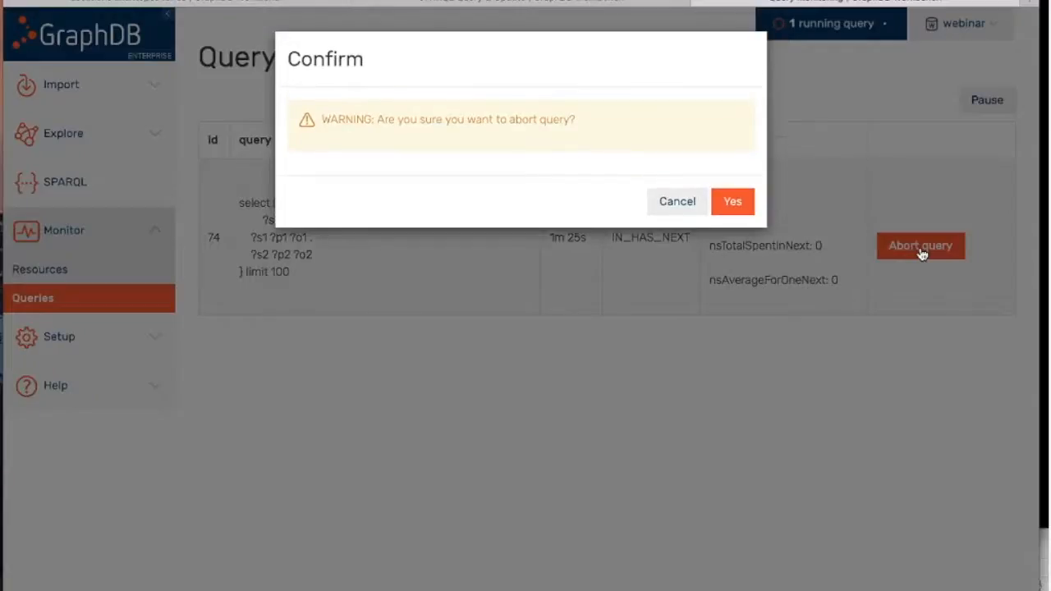
pyautogui.click(732, 201)
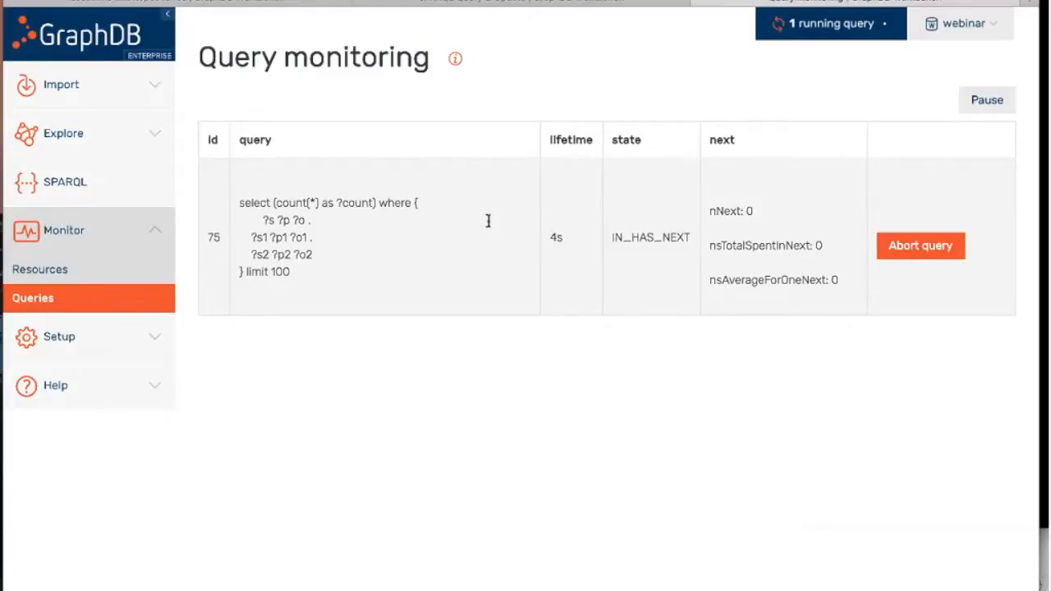
pyautogui.moveTo(555, 239)
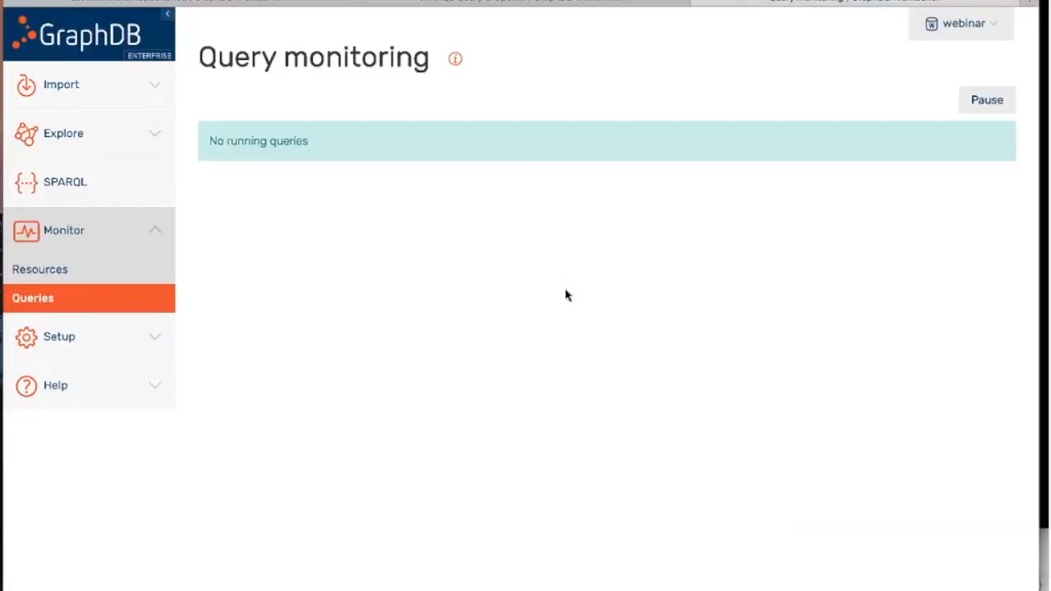
pyautogui.click(555, 3)
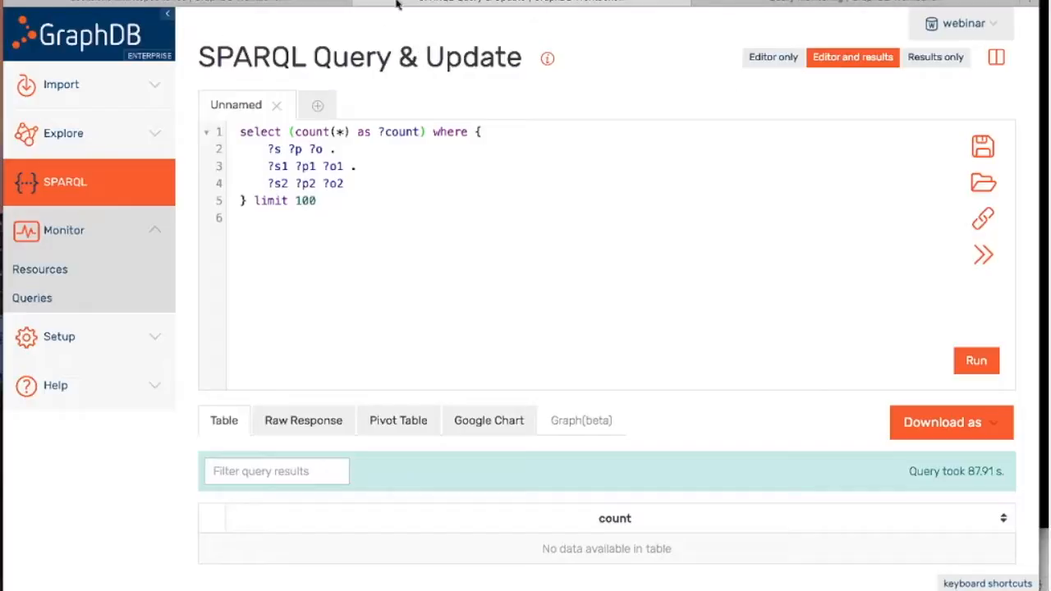
# - Switch to the GraphDB Free Workbench, open its Export page and connect to the webinar repository
pyautogui.click(268, 4)
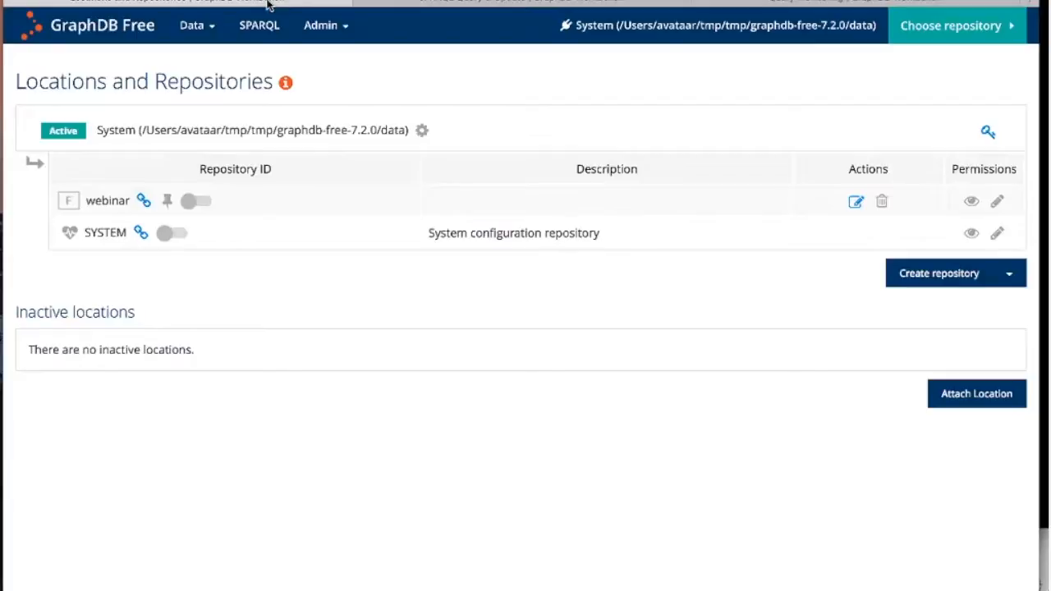
pyautogui.click(121, 37)
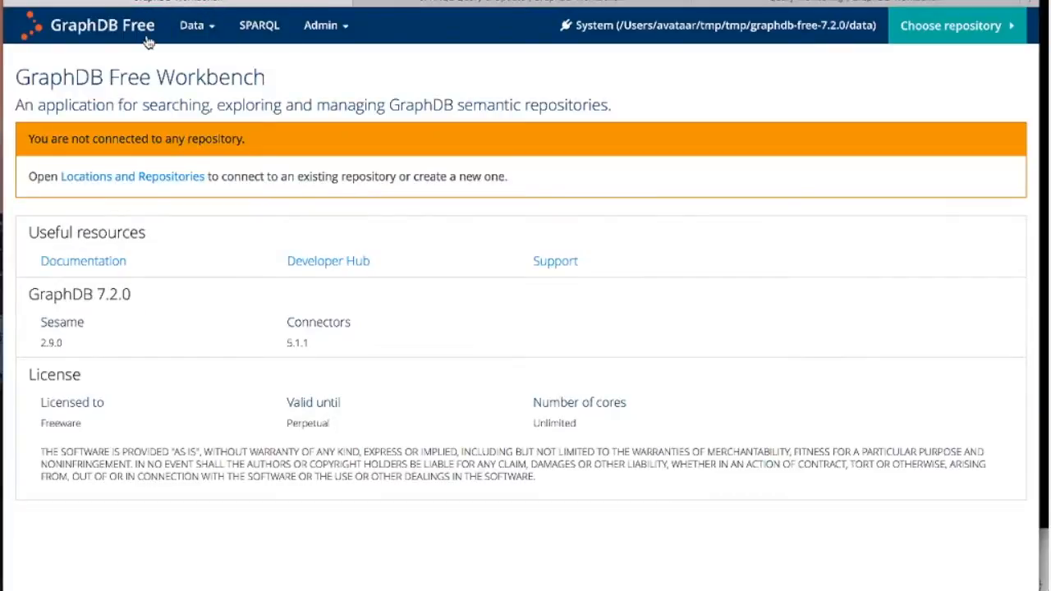
pyautogui.click(205, 37)
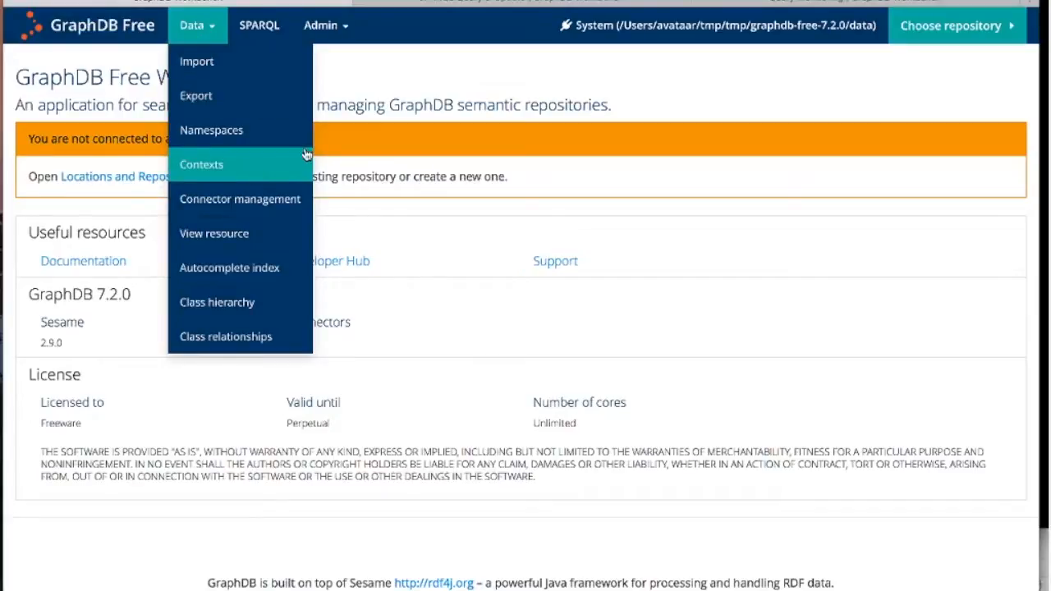
pyautogui.click(239, 101)
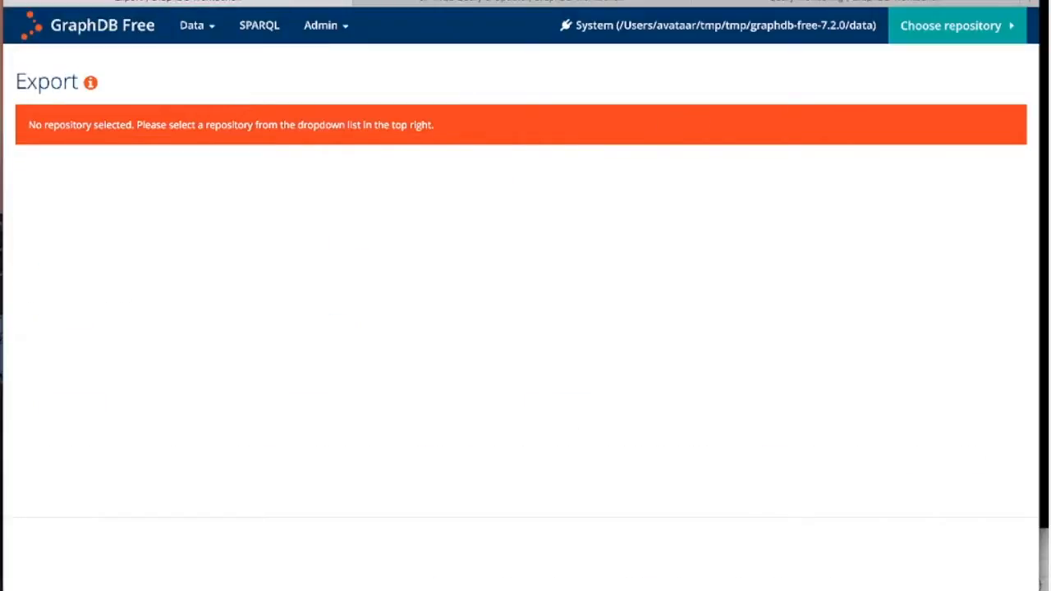
pyautogui.click(959, 36)
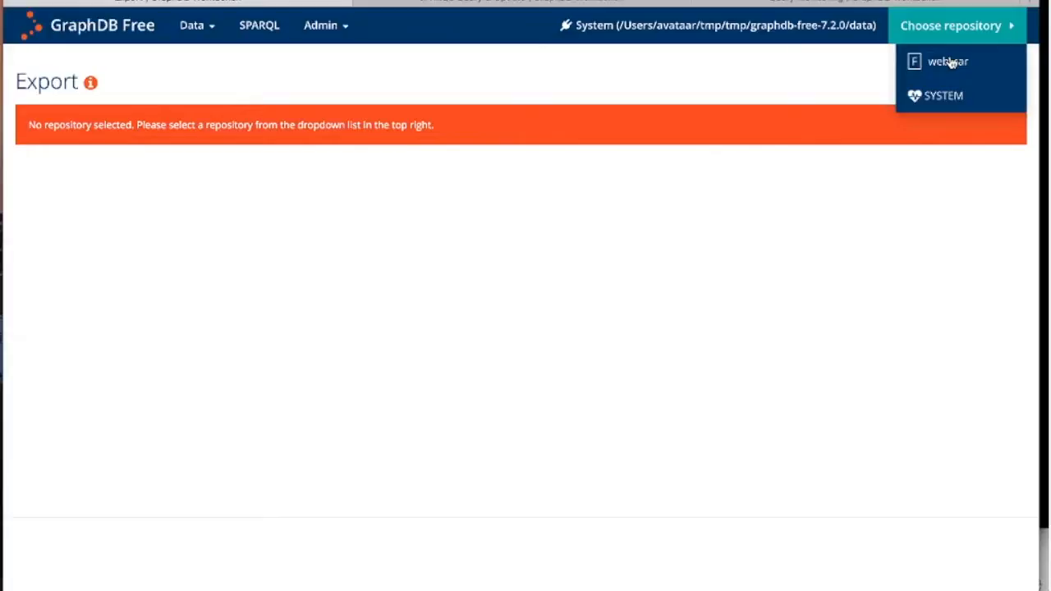
pyautogui.click(950, 63)
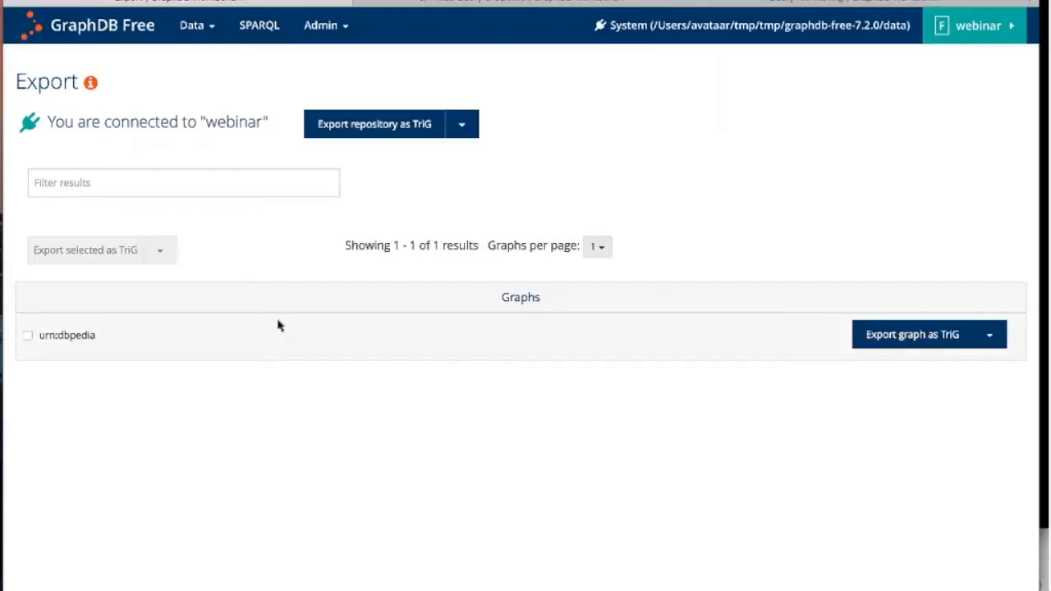
# - Check the export format options for the urn:dbpedia graph and the whole repository, and open the Contexts page
pyautogui.click(991, 343)
pyautogui.click(821, 483)
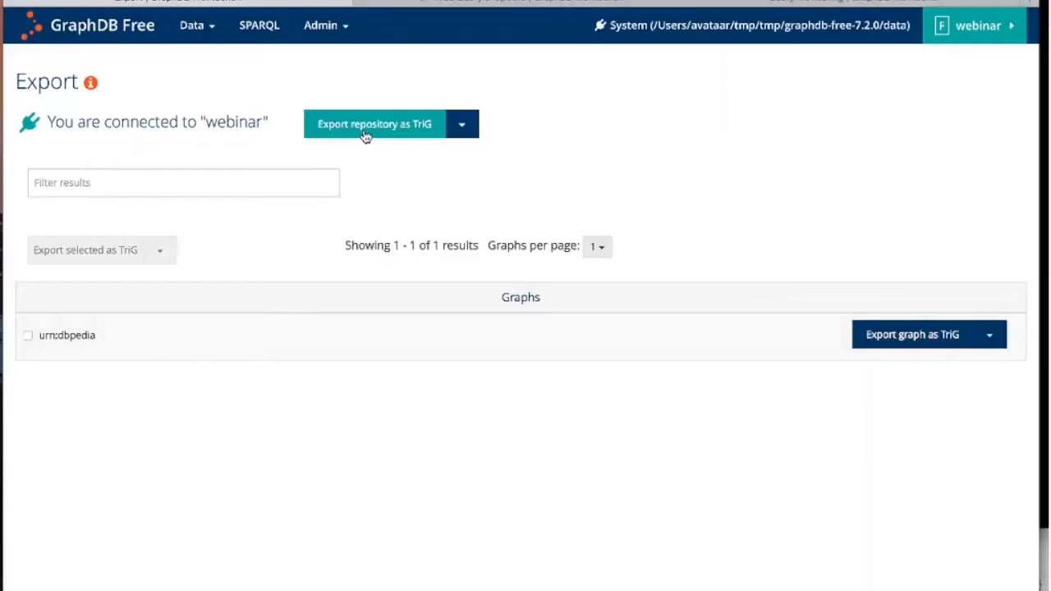
pyautogui.click(465, 132)
pyautogui.click(534, 137)
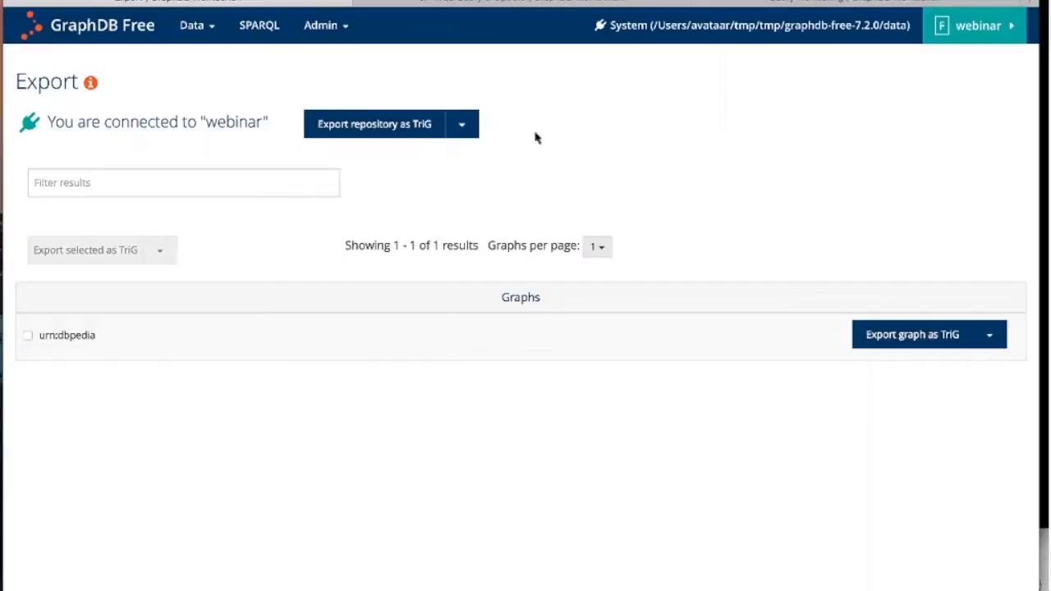
pyautogui.click(196, 28)
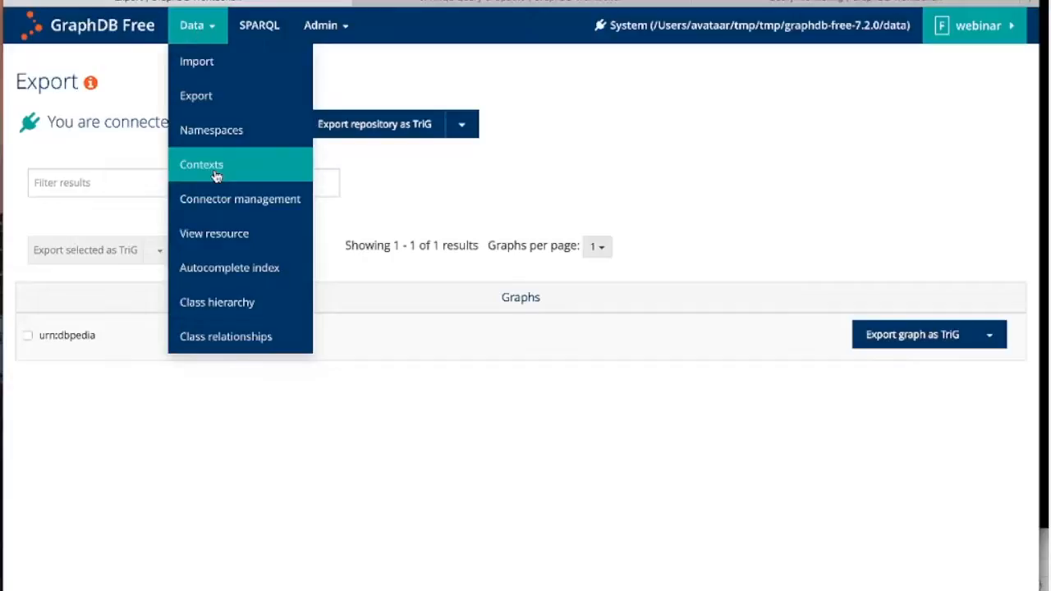
pyautogui.click(252, 171)
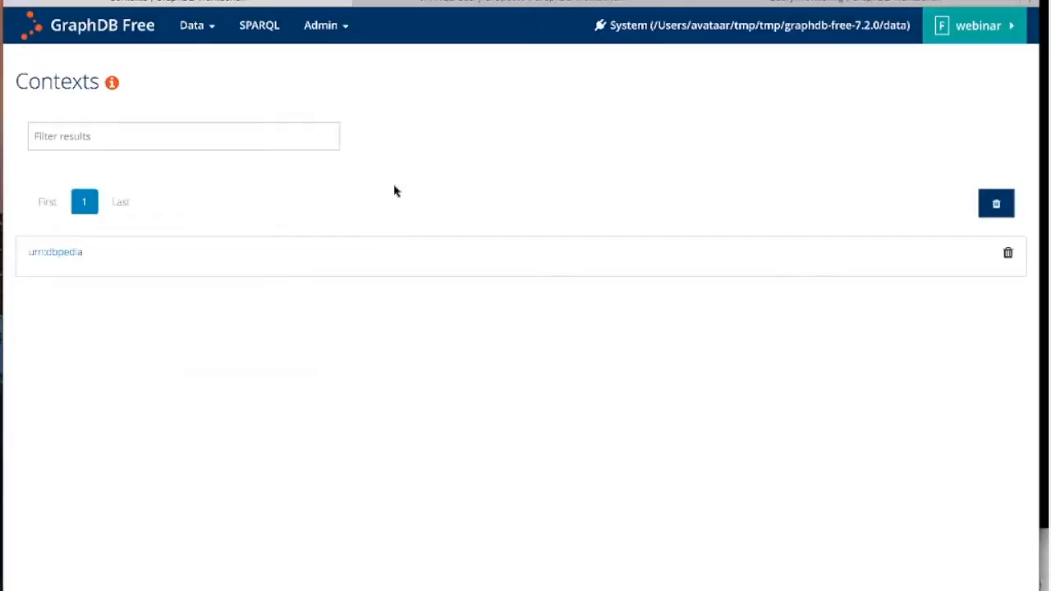
# - Switch to the GraphDB Enterprise Workbench, open the Graphs overview and examine the repository export formats
pyautogui.click(554, 2)
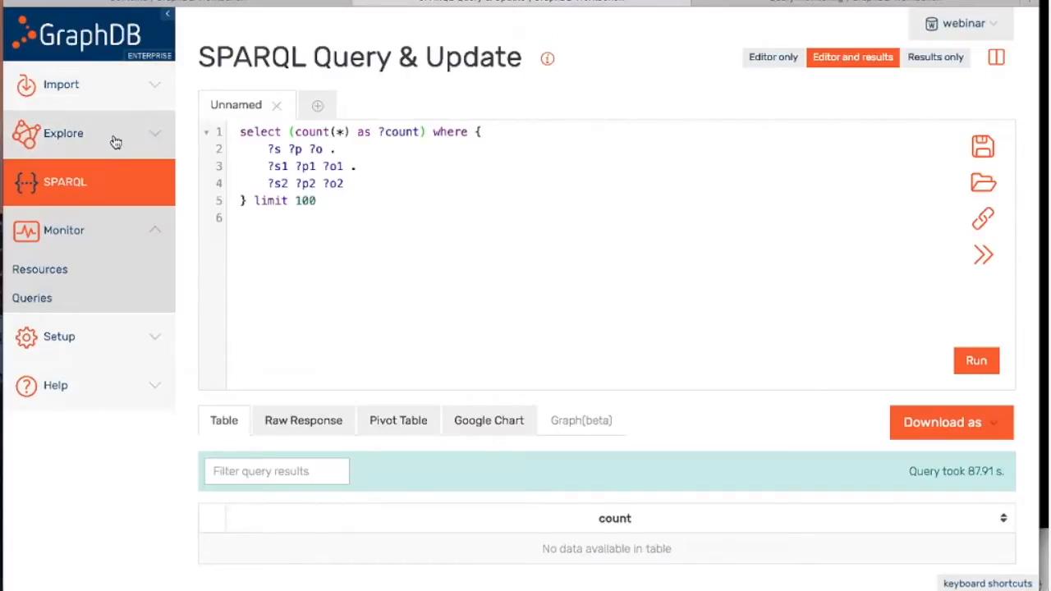
pyautogui.click(154, 137)
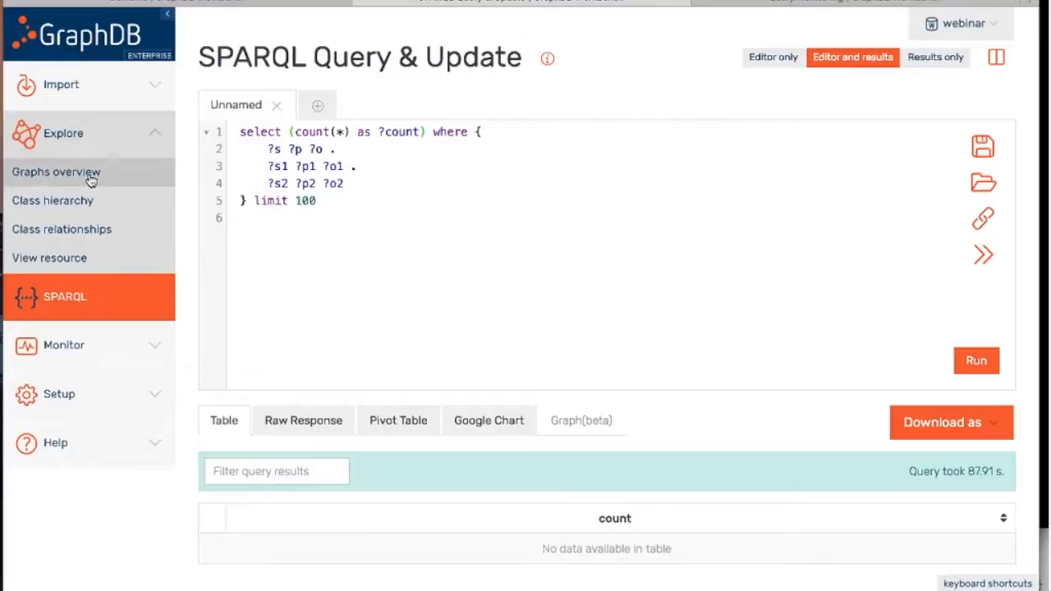
pyautogui.click(90, 178)
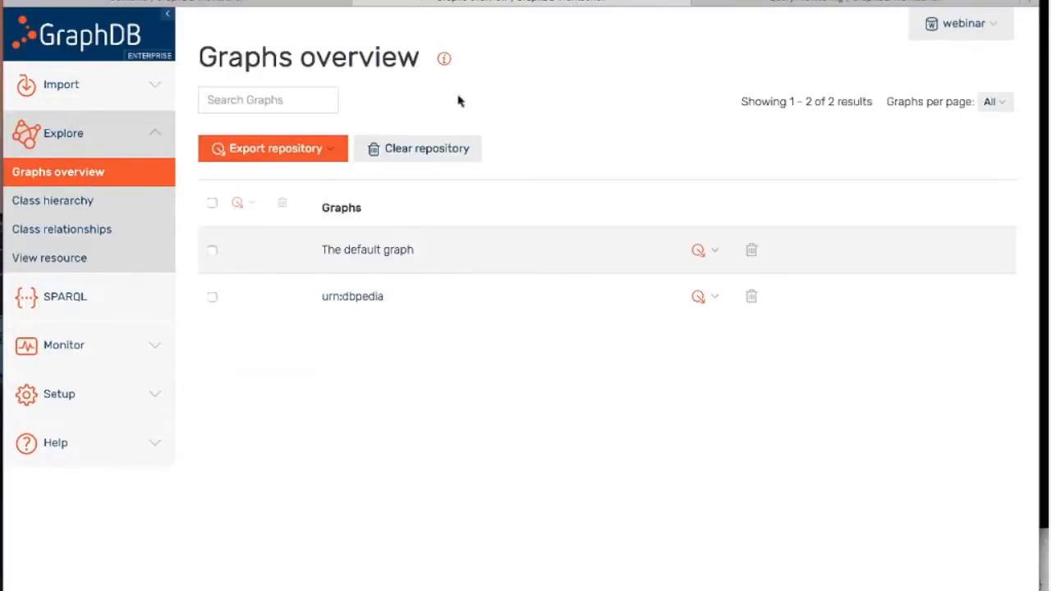
pyautogui.moveTo(444, 60)
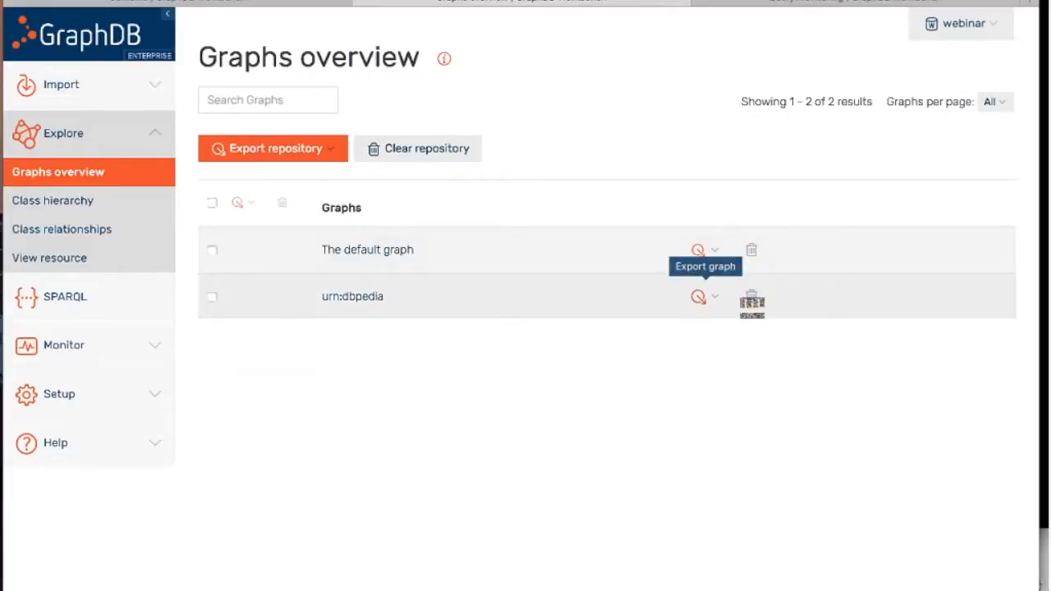
pyautogui.click(336, 153)
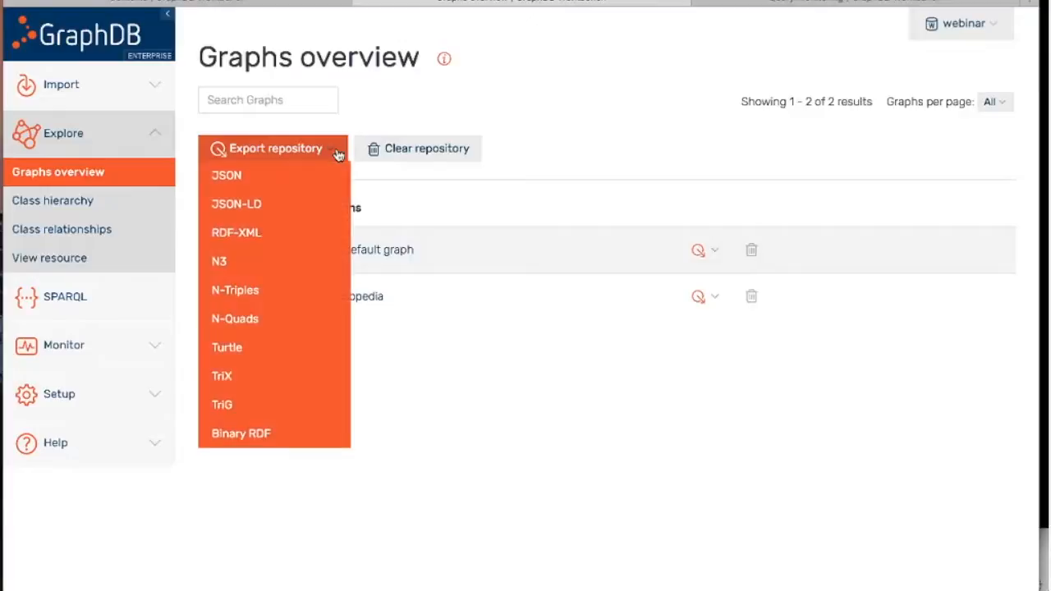
pyautogui.click(568, 153)
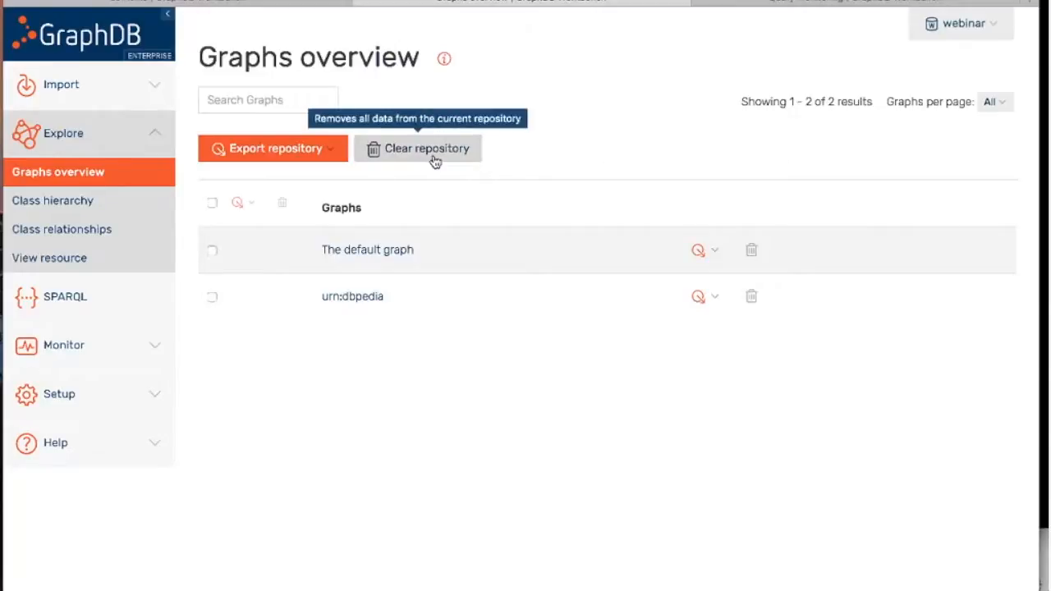
# - Clear all data from the webinar repository on the GraphDB Free Workbench's Contexts page
pyautogui.click(237, 3)
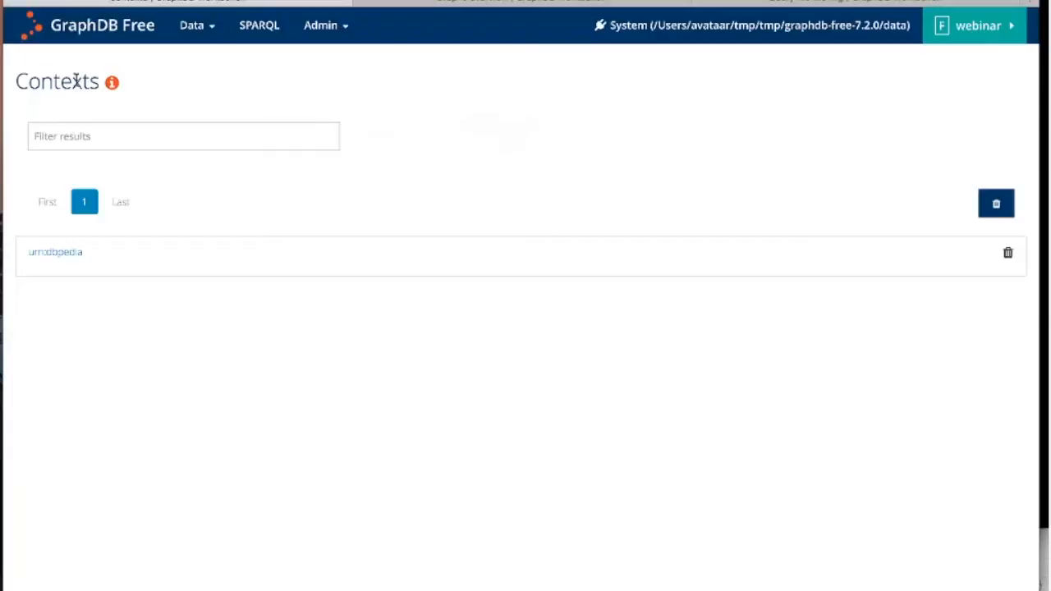
pyautogui.click(998, 207)
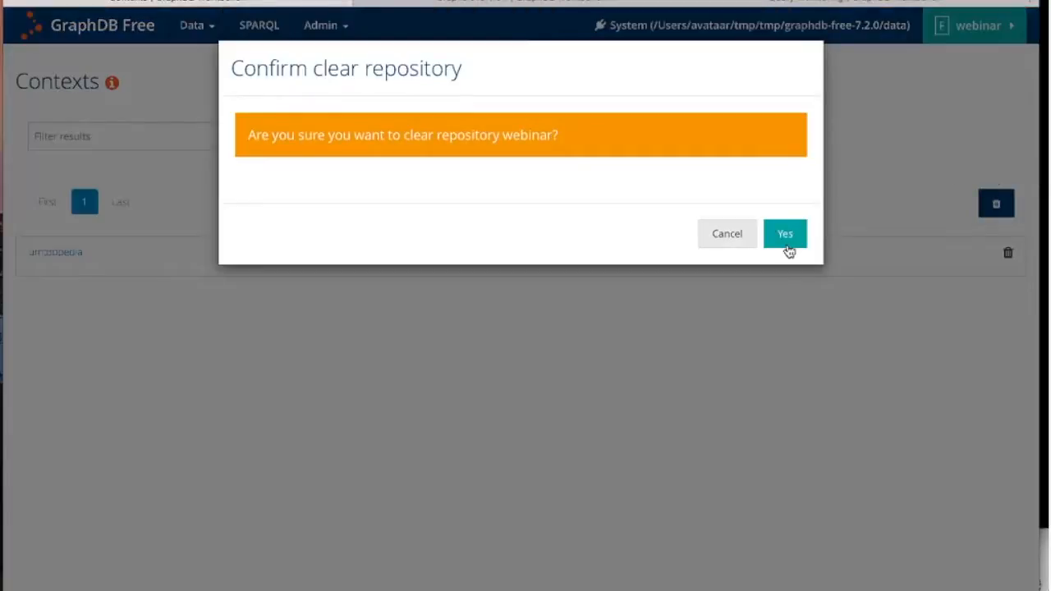
pyautogui.click(785, 235)
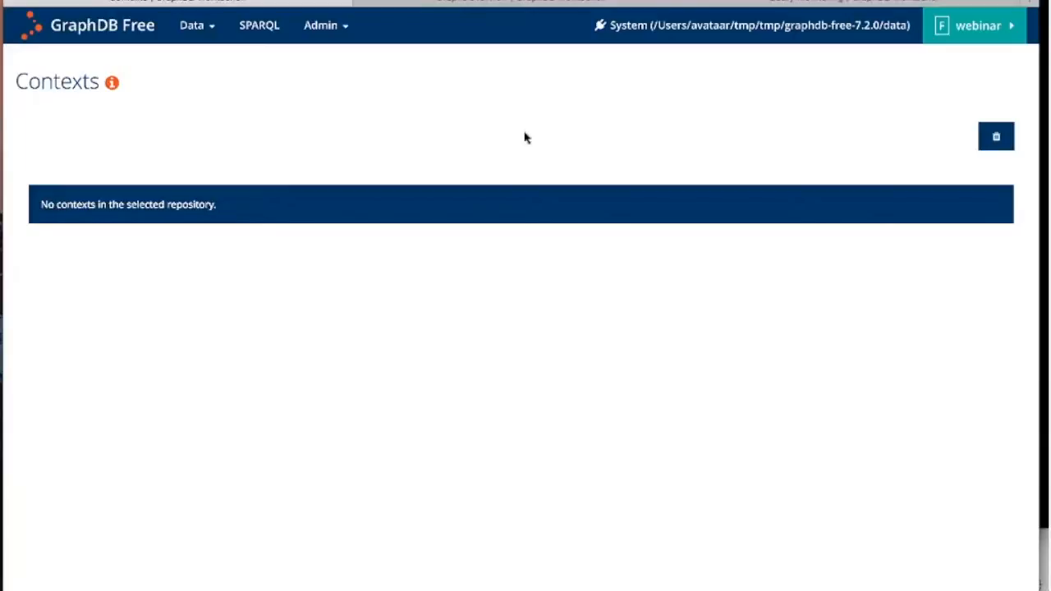
# - Clear the webinar repository from the Graphs overview of the GraphDB Enterprise Workbench
pyautogui.click(582, 3)
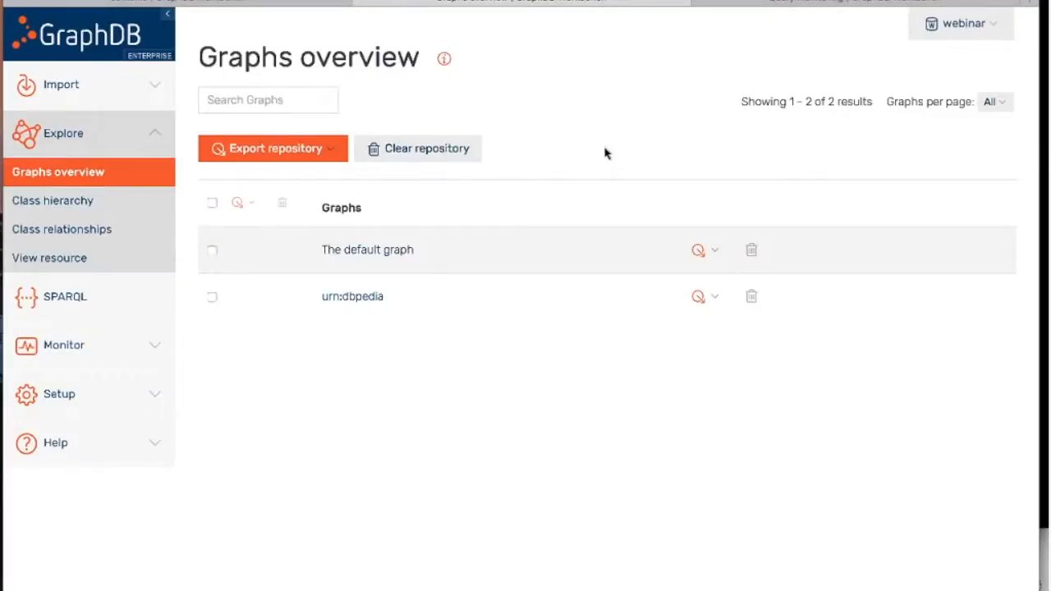
pyautogui.click(420, 157)
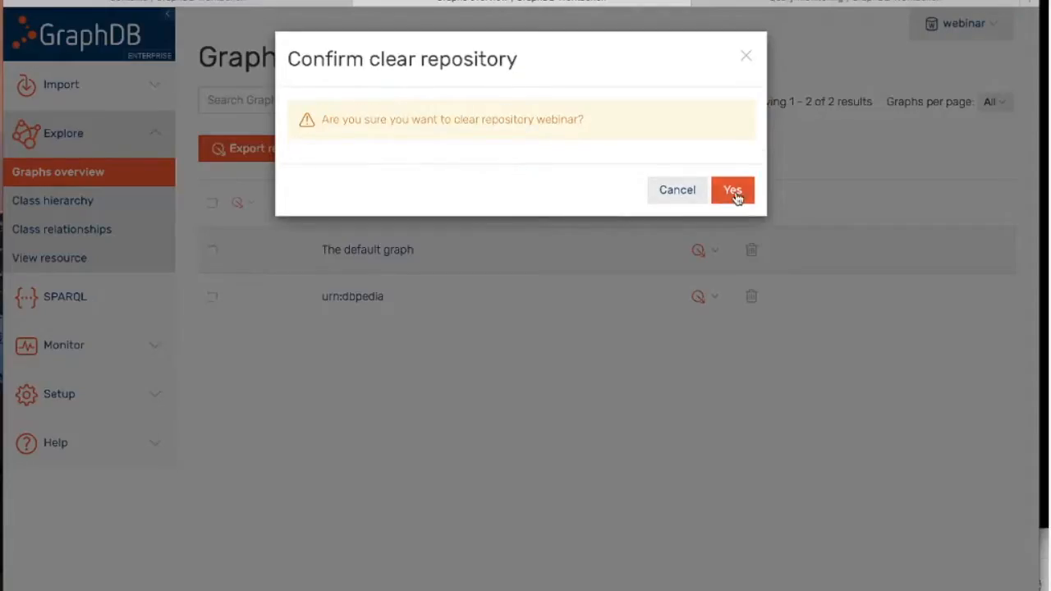
pyautogui.click(732, 192)
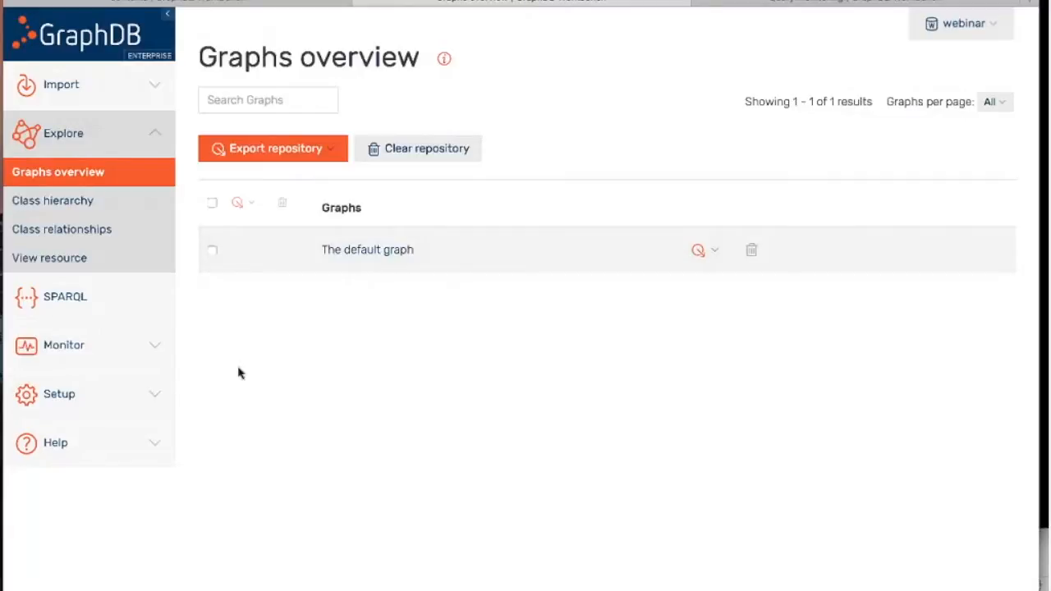
# - Open the Repositories setup page of the GraphDB Enterprise Workbench
pyautogui.click(73, 398)
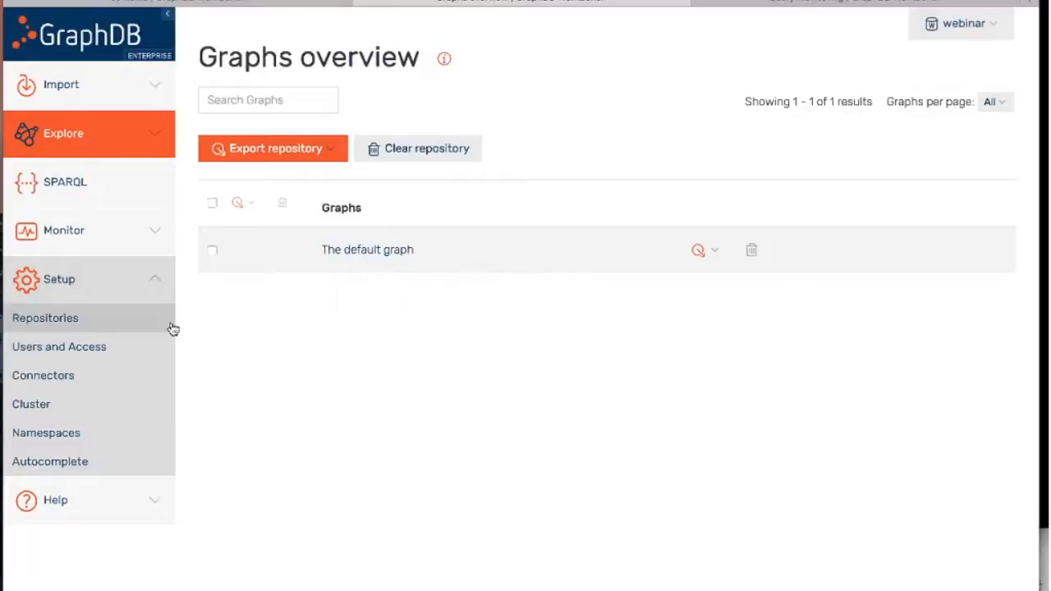
pyautogui.click(93, 327)
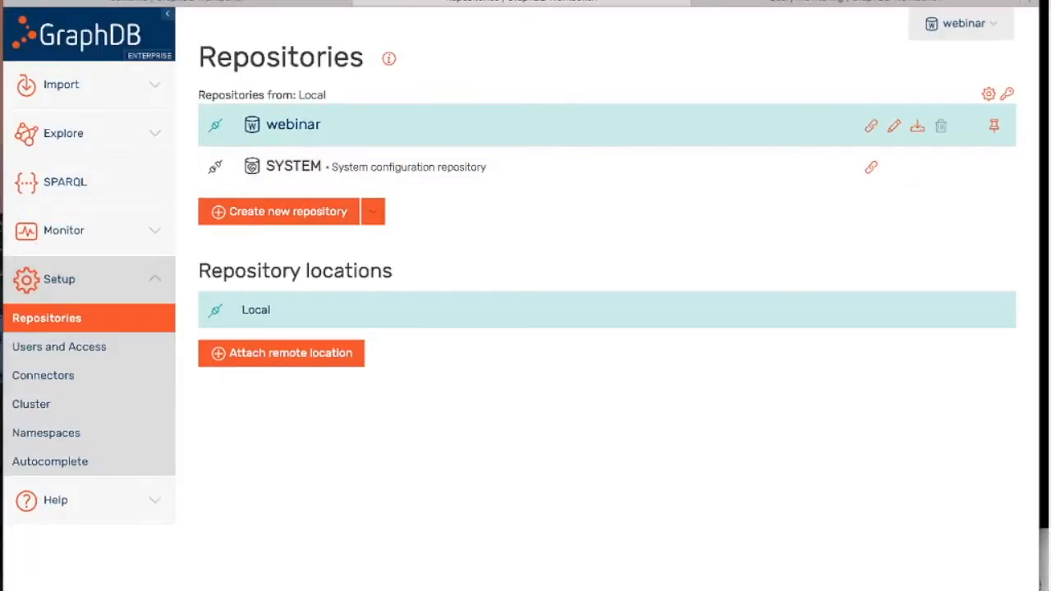
# - Check the delete option of the webinar repository without deleting it, and switch to GraphDB Free to view its Locations and Repositories page
pyautogui.click(941, 130)
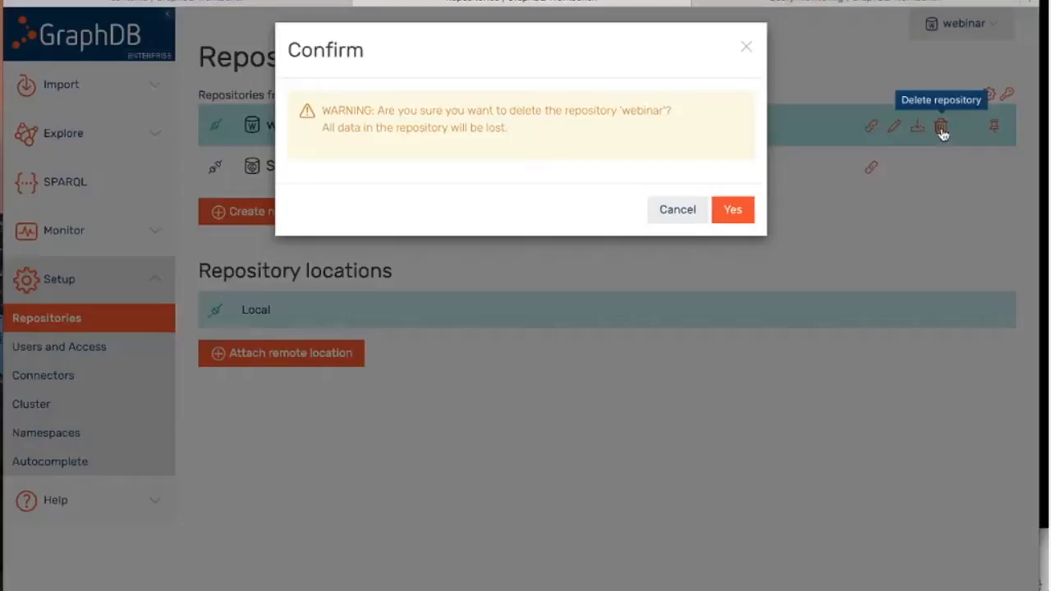
pyautogui.click(683, 230)
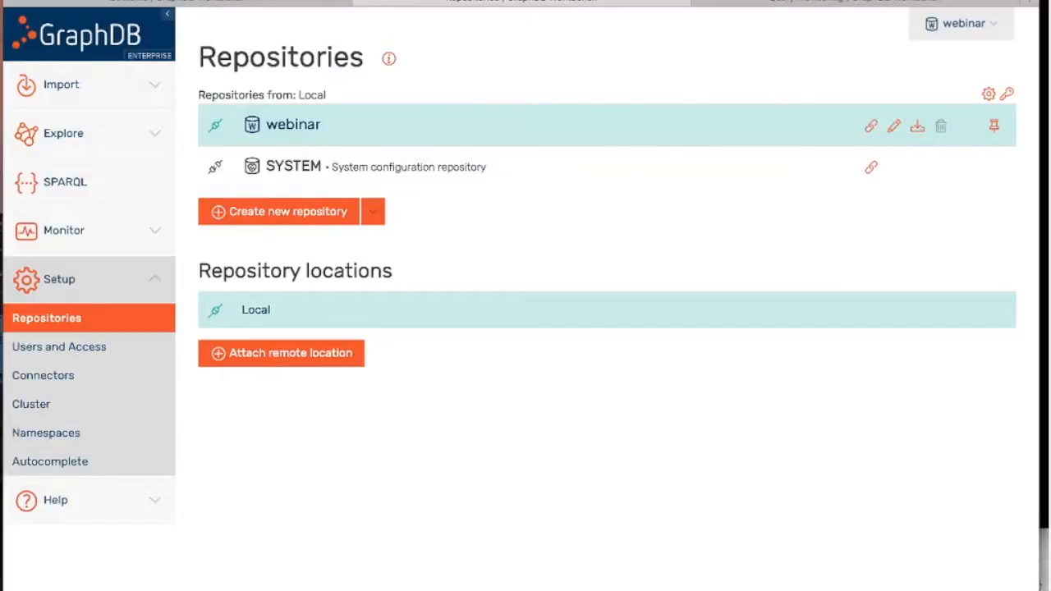
pyautogui.click(273, 5)
pyautogui.click(325, 24)
pyautogui.click(335, 72)
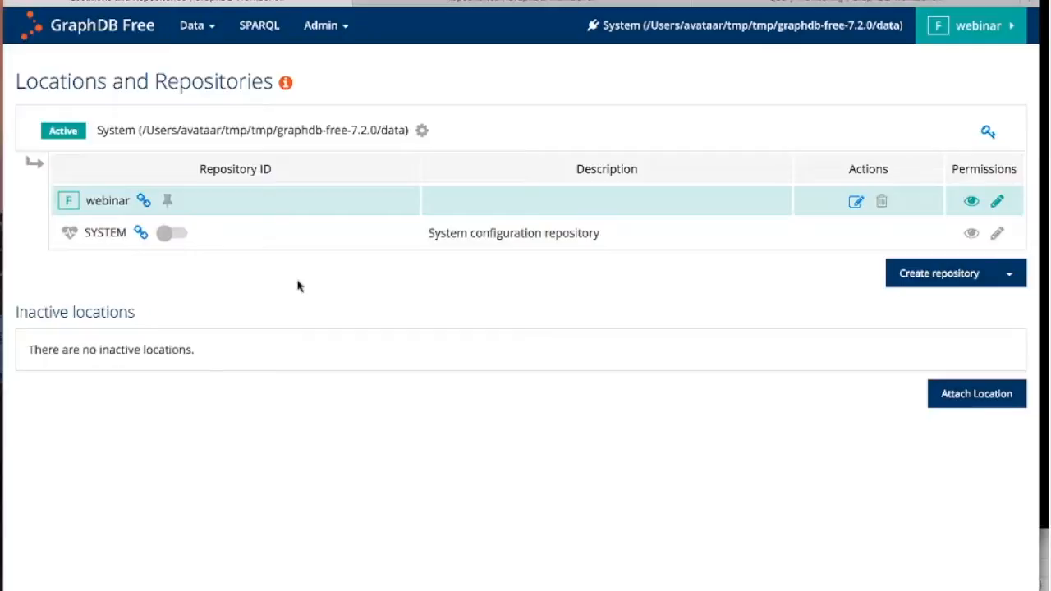
# - Switch to the GraphDB Enterprise Workbench and delete the webinar repository
pyautogui.click(510, 3)
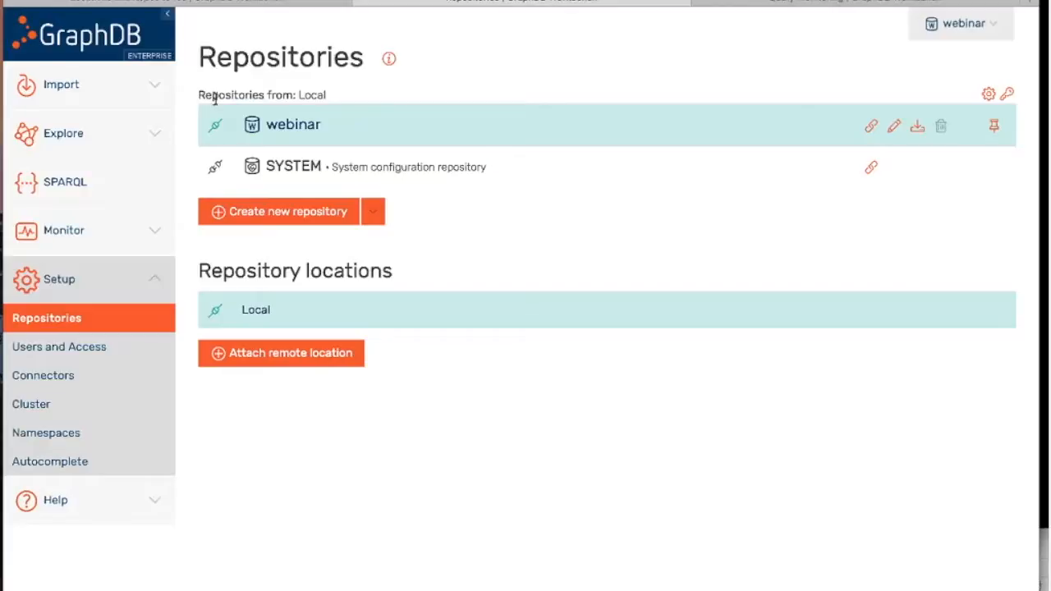
pyautogui.click(941, 127)
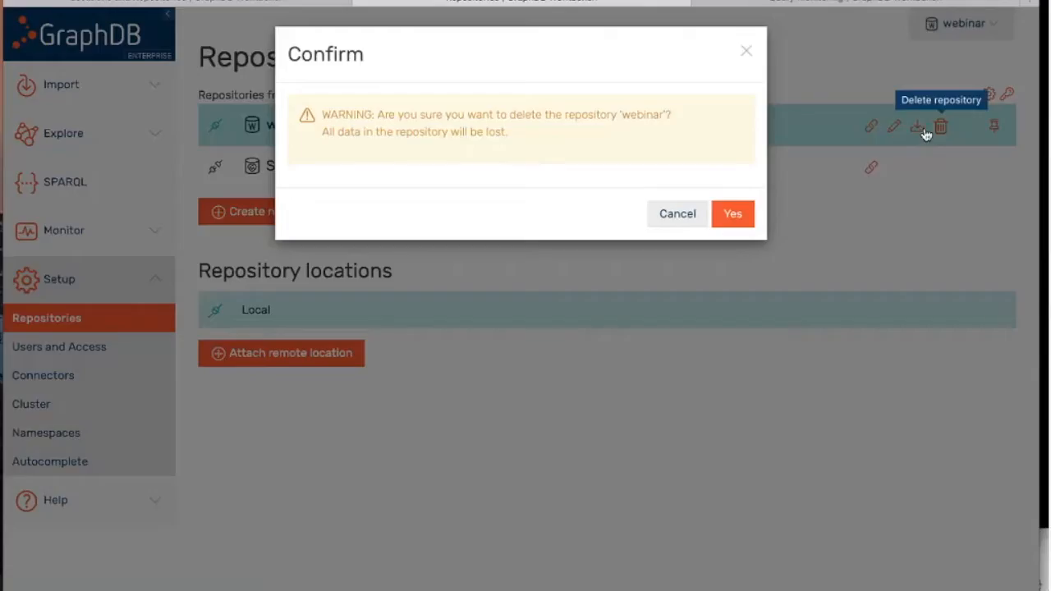
pyautogui.click(742, 220)
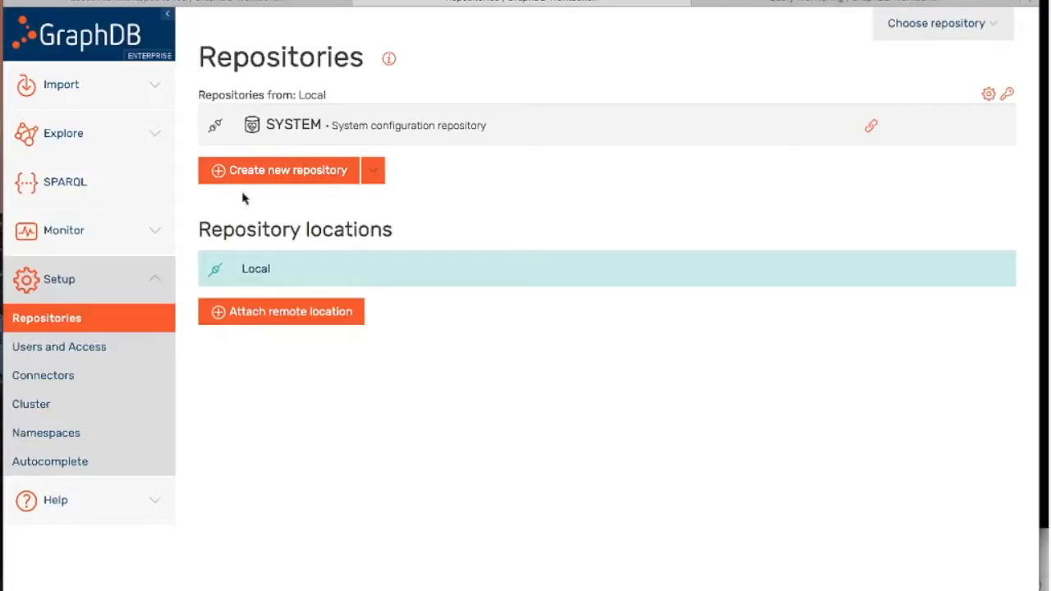
# - Create a new GRAPHDB-EE Worker repository with the ID worker1, keeping the default settings
pyautogui.click(214, 172)
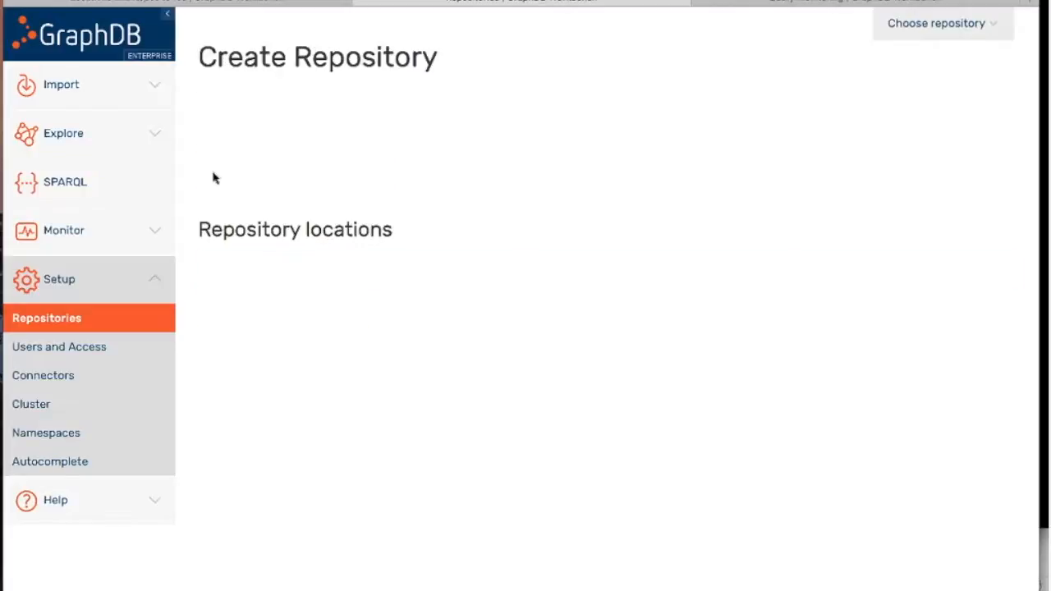
pyautogui.click(535, 131)
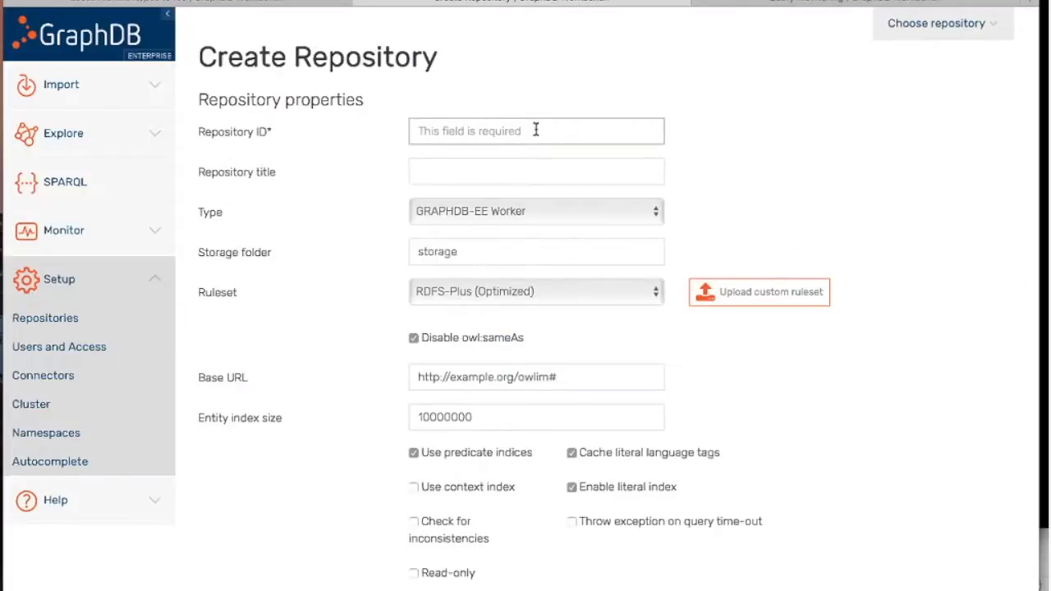
pyautogui.write('worker1')
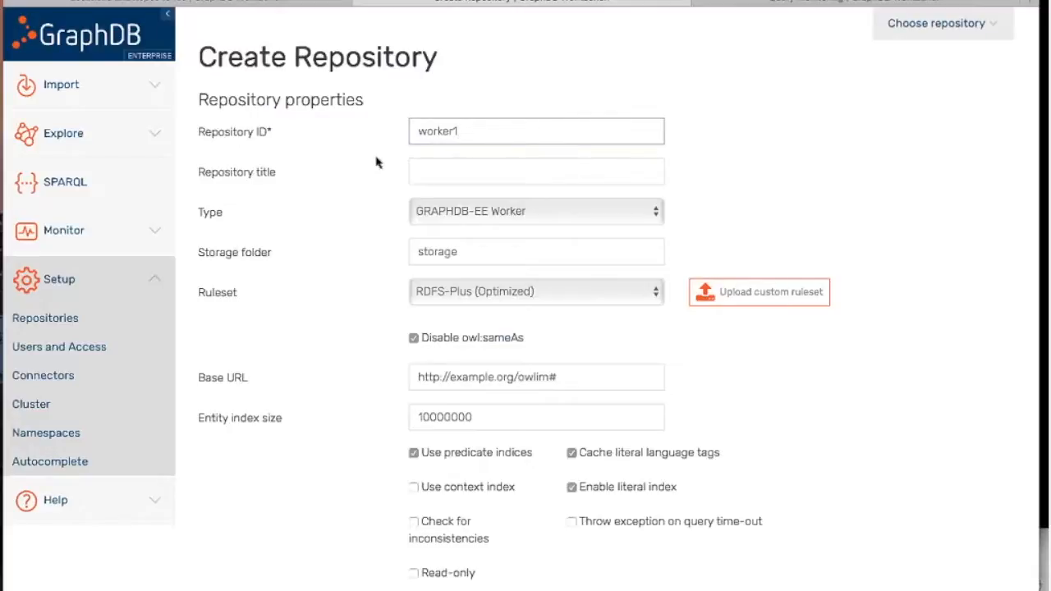
pyautogui.scroll(-2, 380, 180)
pyautogui.scroll(-3, 382, 177)
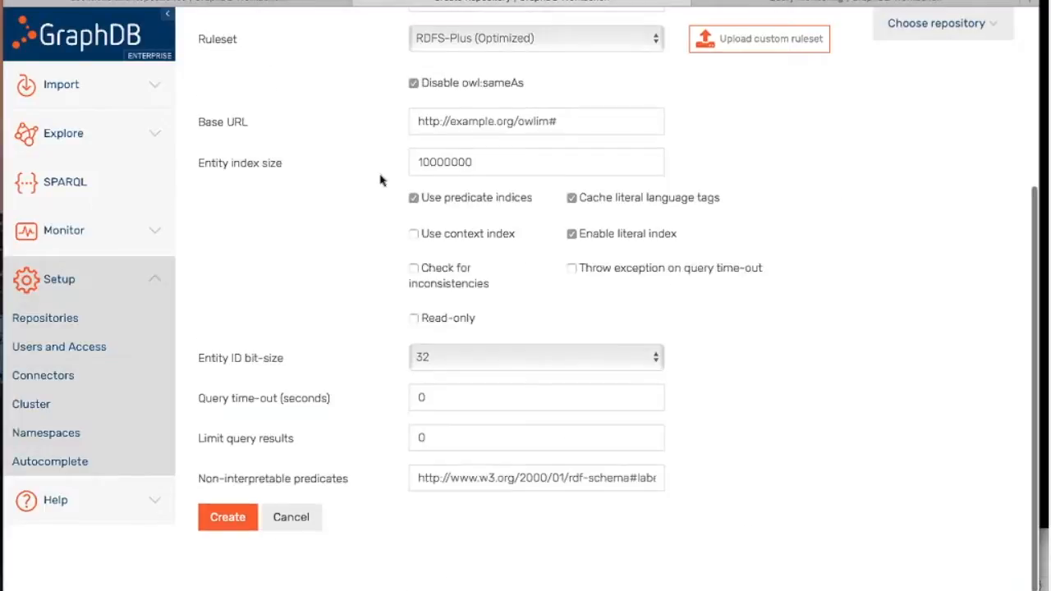
pyautogui.click(226, 529)
pyautogui.scroll(5, 347, 317)
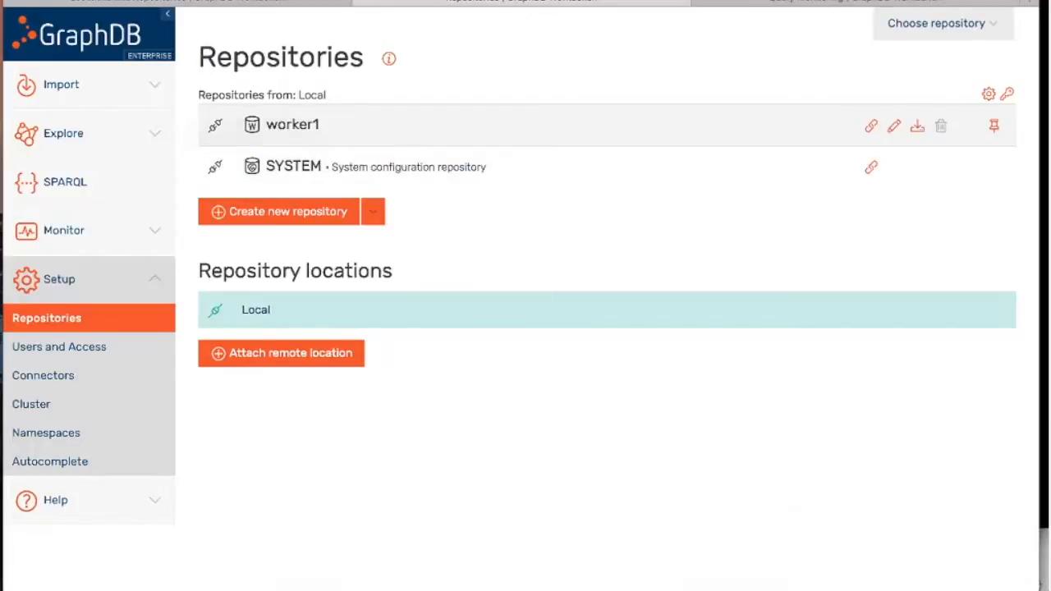
# - Create a second GRAPHDB-EE Worker repository with the ID worker2
pyautogui.click(238, 212)
pyautogui.write('worker')
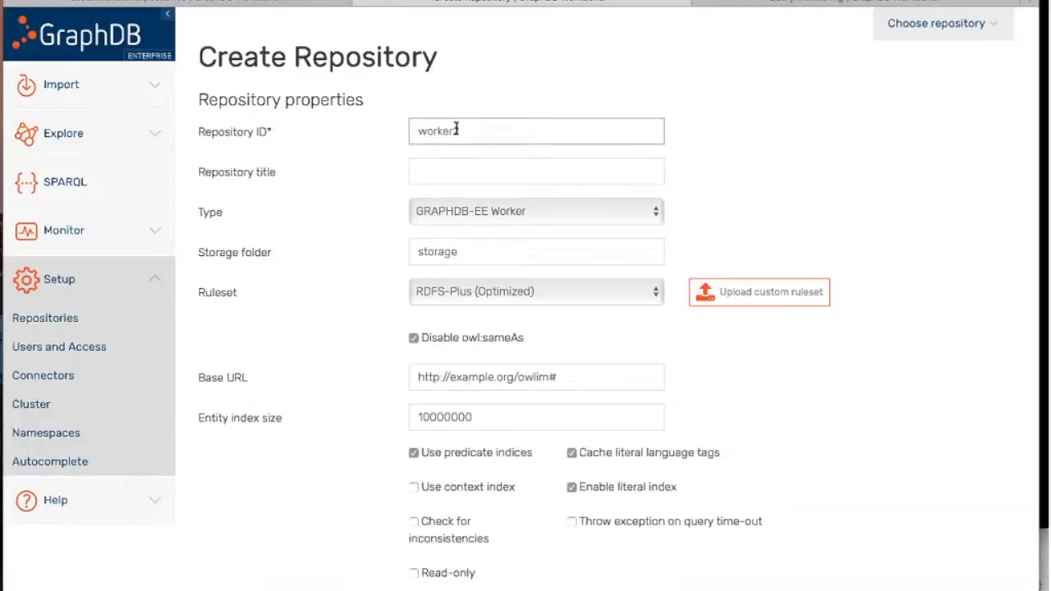
pyautogui.write('2')
pyautogui.press('Return')
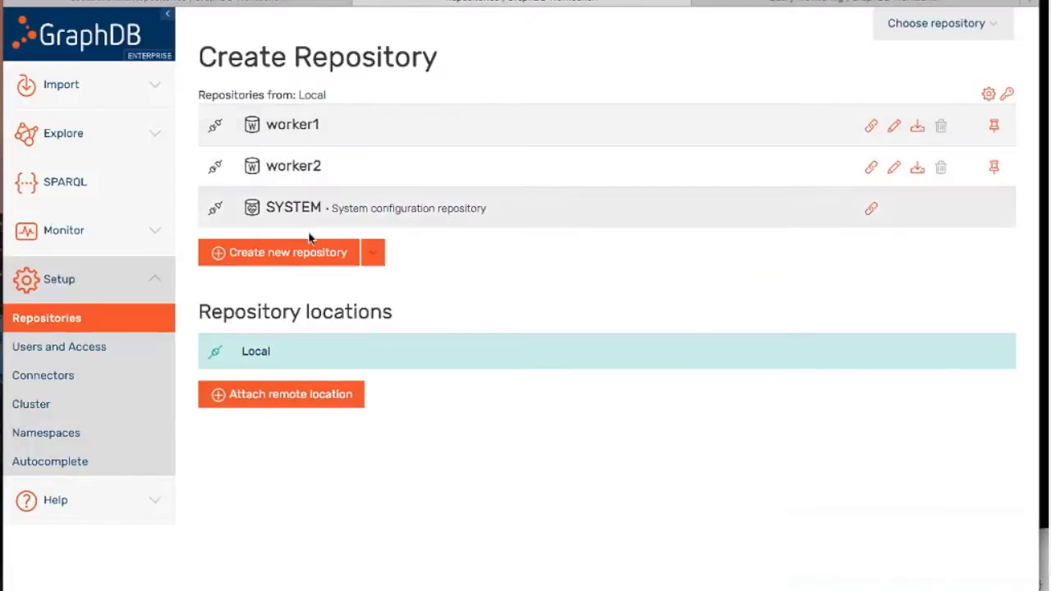
# - Create a third GRAPHDB-EE Worker repository with the ID worker3
pyautogui.click(222, 256)
pyautogui.click(448, 129)
pyautogui.write('worker3')
pyautogui.press('Return')
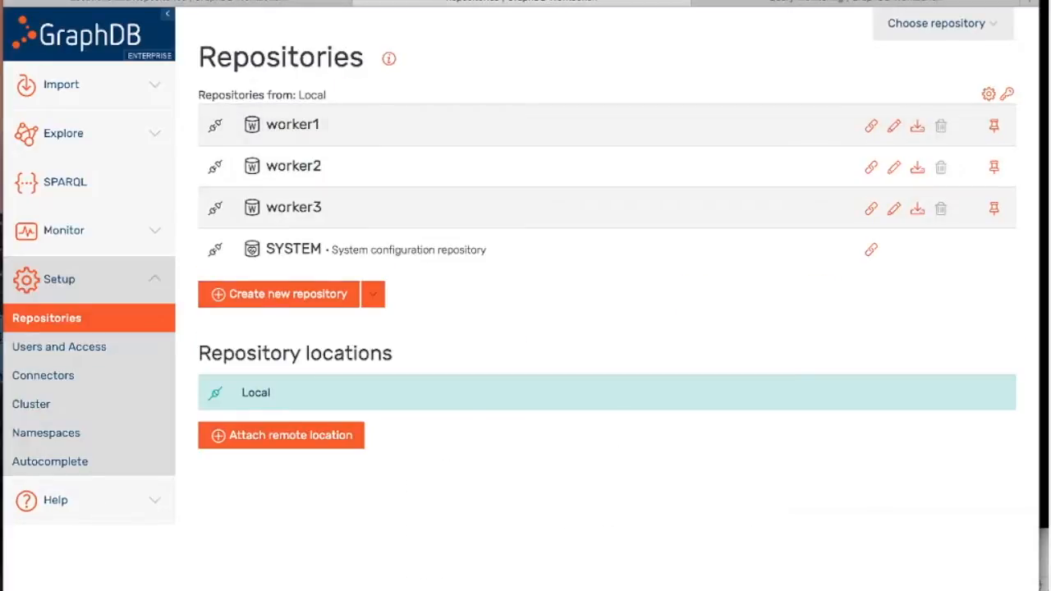
# - Create a repository with the ID master1 and the type GRAPHDB-EE Master
pyautogui.click(218, 301)
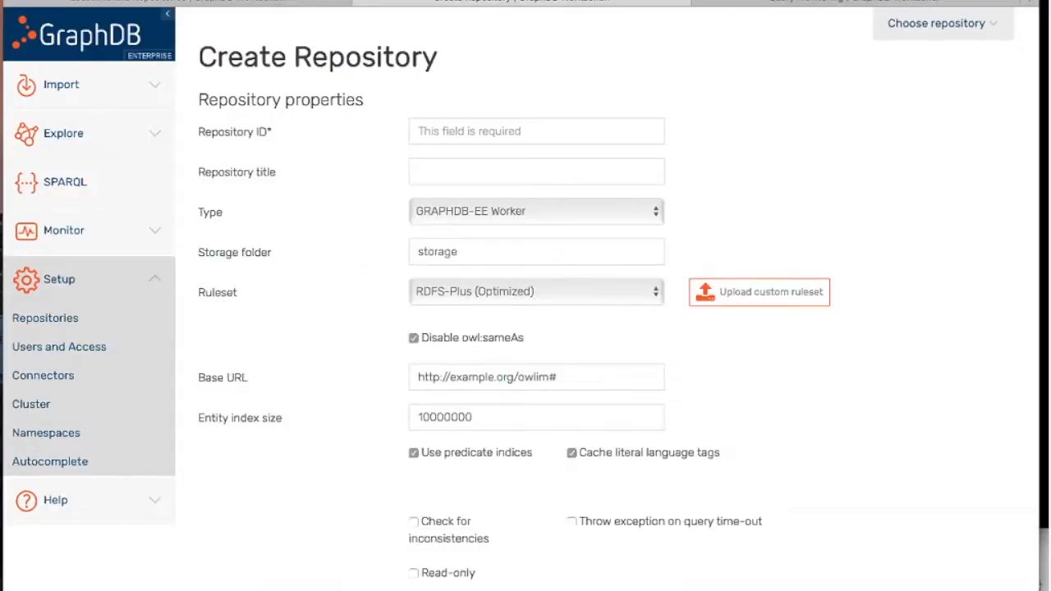
pyautogui.write('master1')
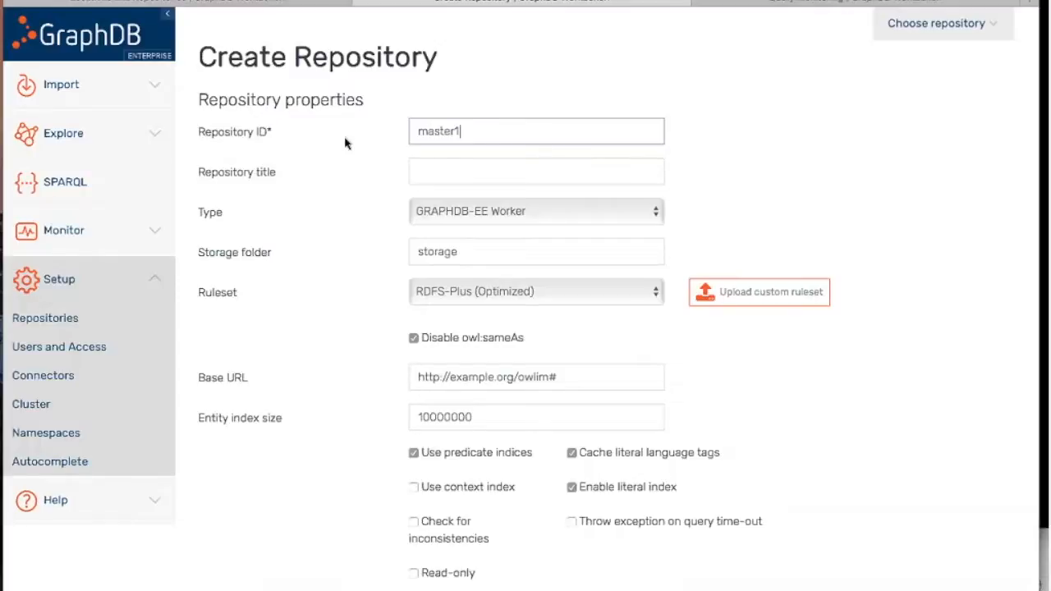
pyautogui.click(438, 215)
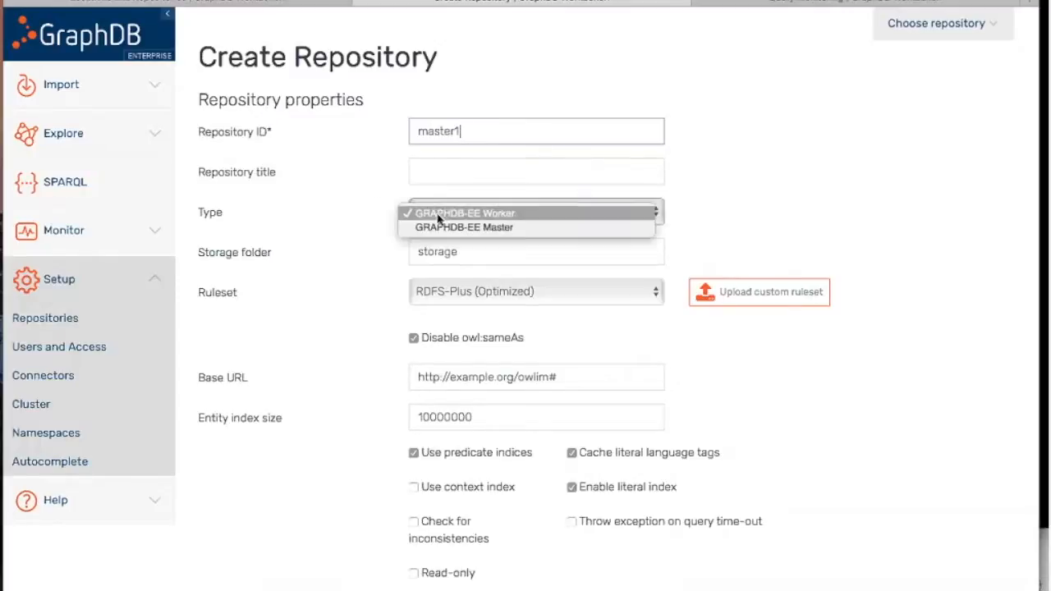
pyautogui.click(501, 229)
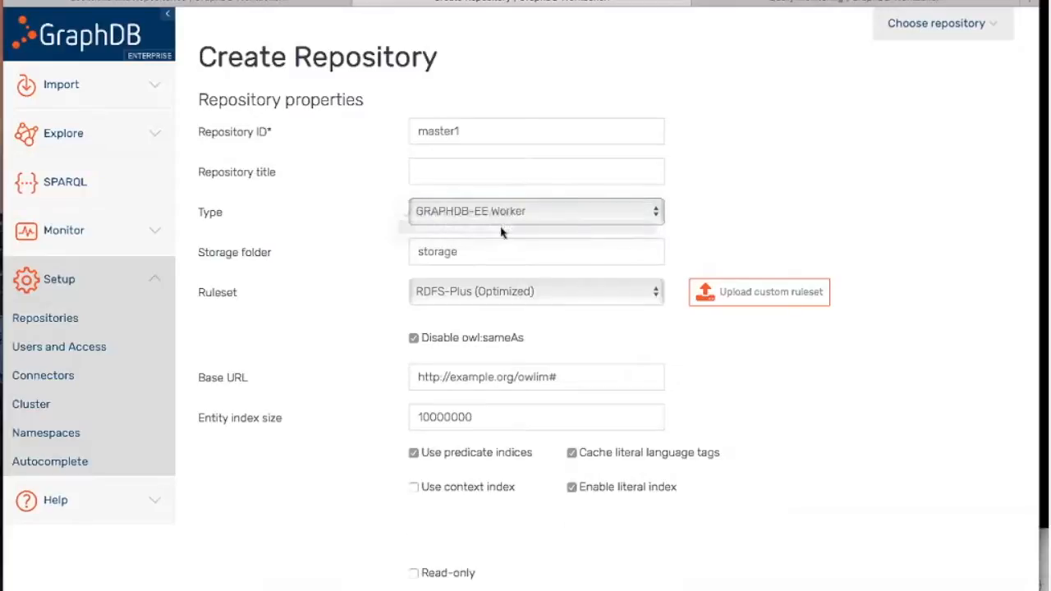
pyautogui.click(227, 252)
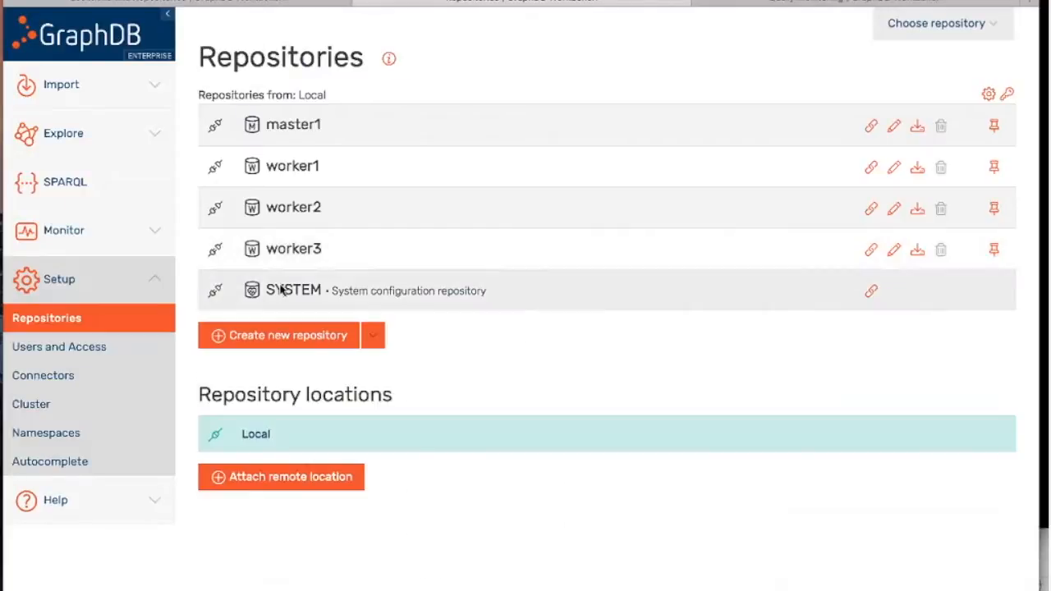
# - Create a second GRAPHDB-EE Master repository with the ID master2 and open the Cluster management page
pyautogui.click(223, 339)
pyautogui.click(492, 131)
pyautogui.write('master2')
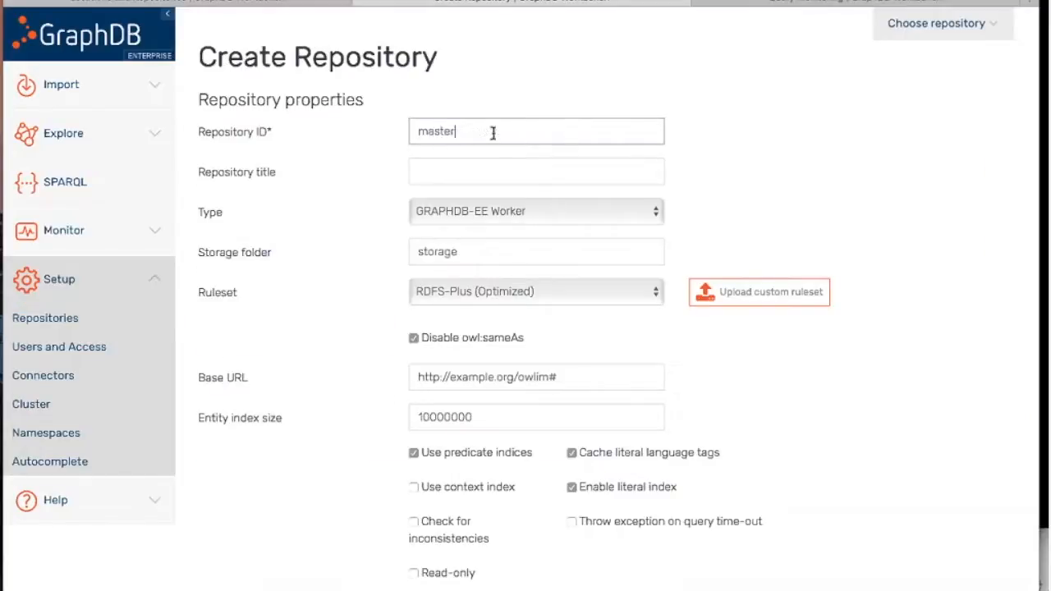
pyautogui.click(508, 207)
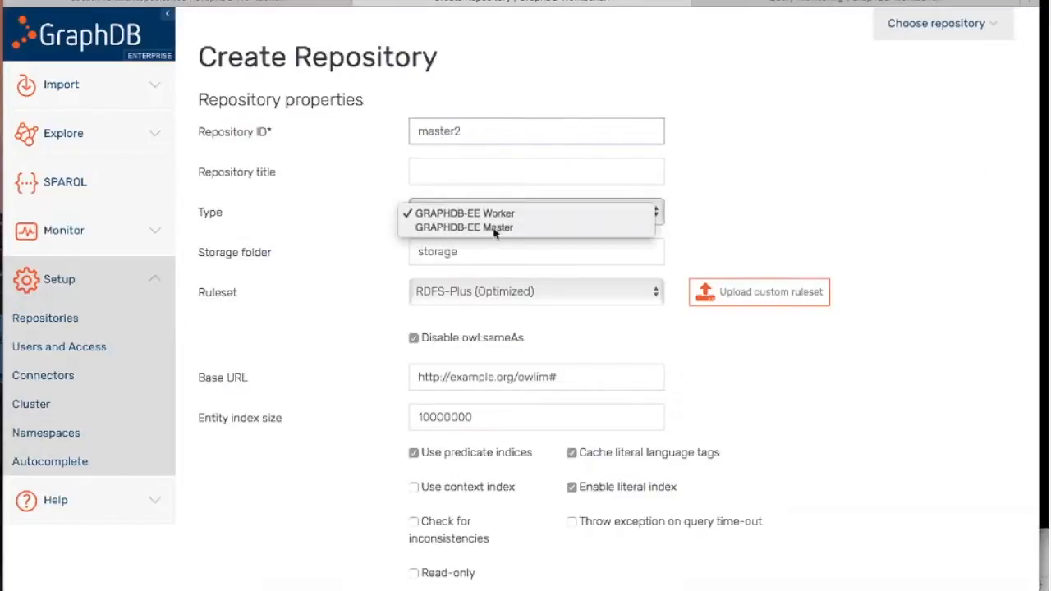
pyautogui.click(496, 225)
pyautogui.click(238, 258)
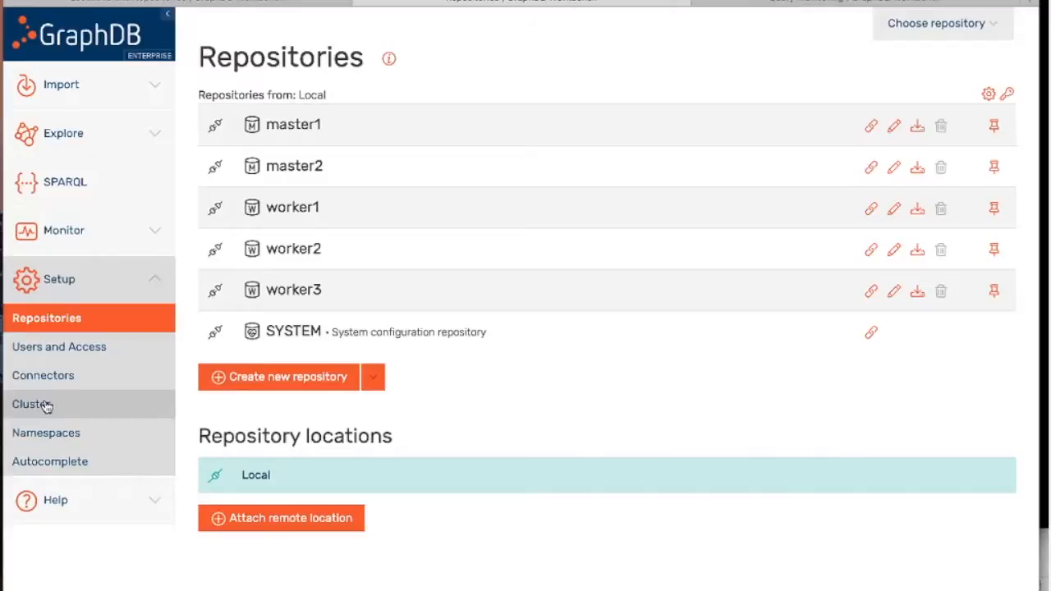
pyautogui.click(46, 410)
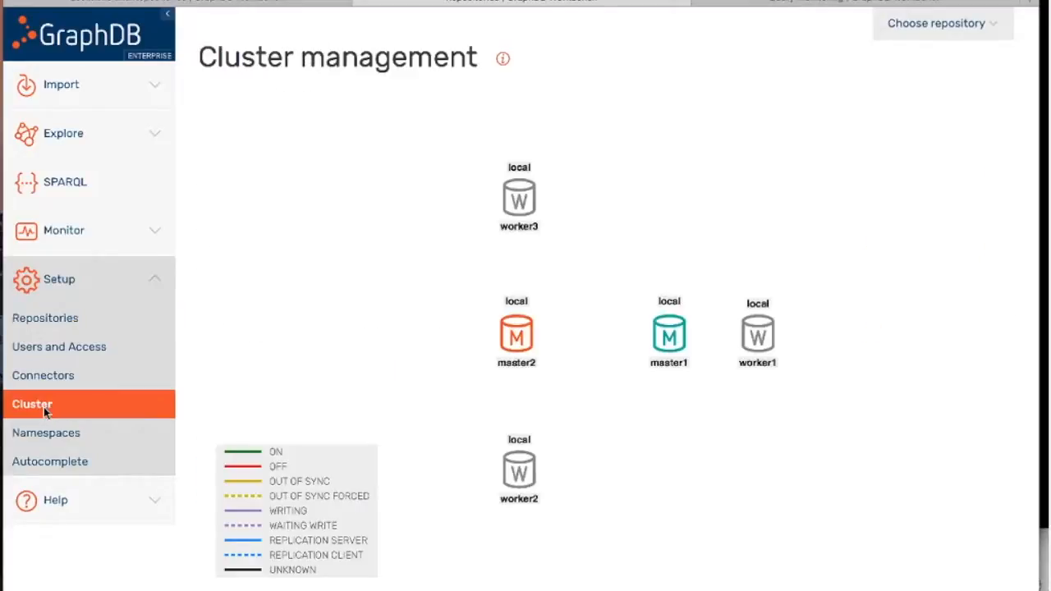
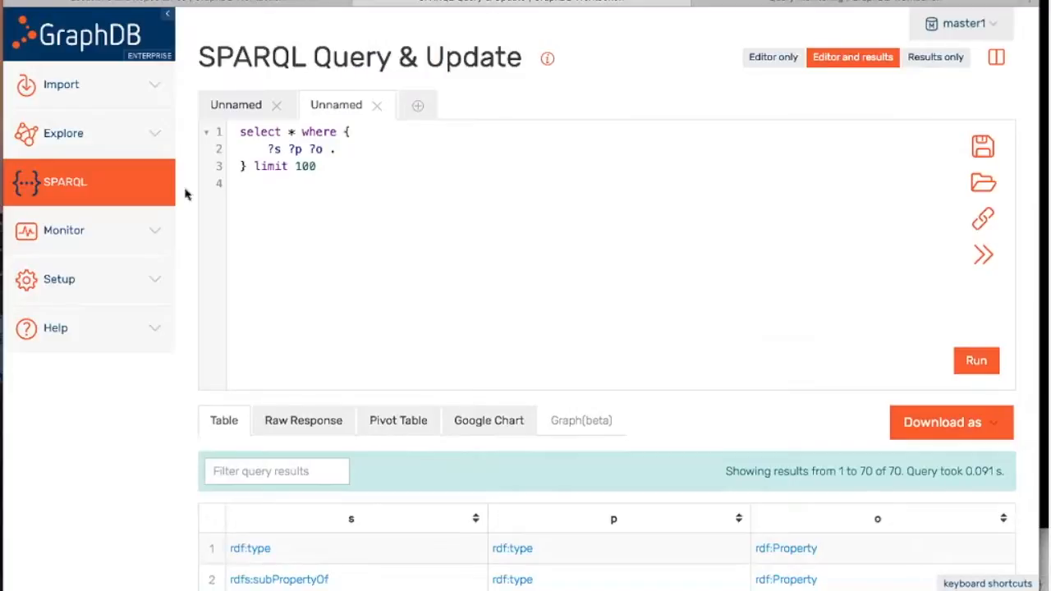
# - Upload the USPresident-Wikipedia-URLs-Thmbs-HS CSV file from the computer into OntoRefine and load its parsing preview
pyautogui.click(76, 88)
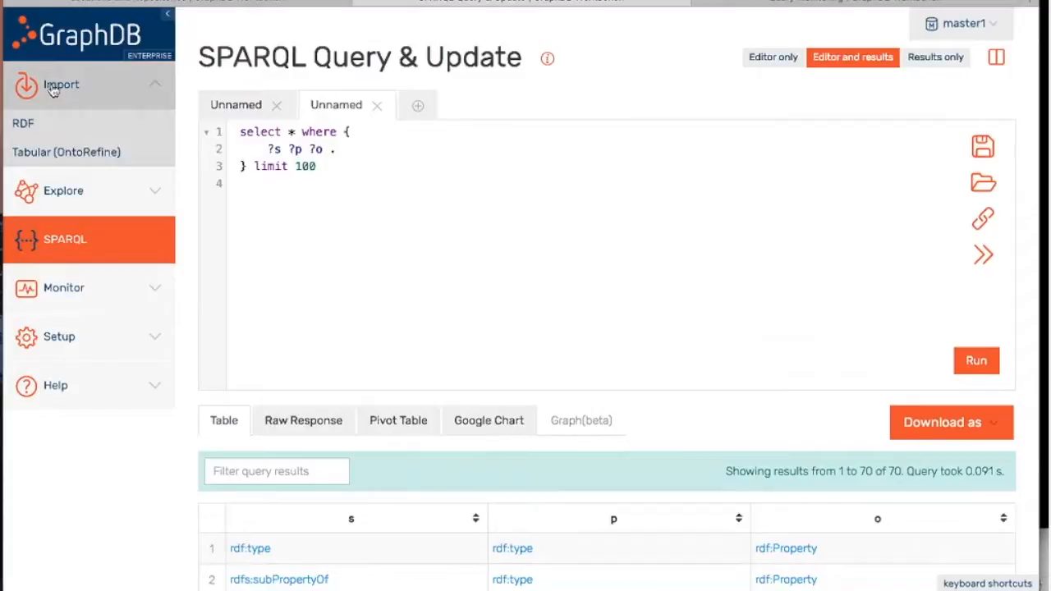
pyautogui.click(81, 154)
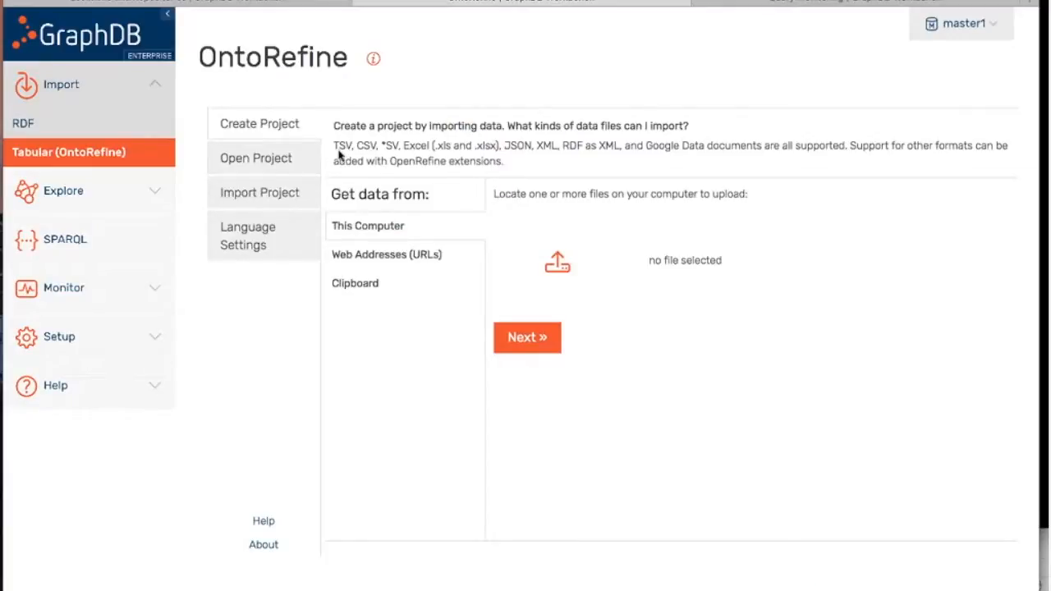
pyautogui.click(558, 273)
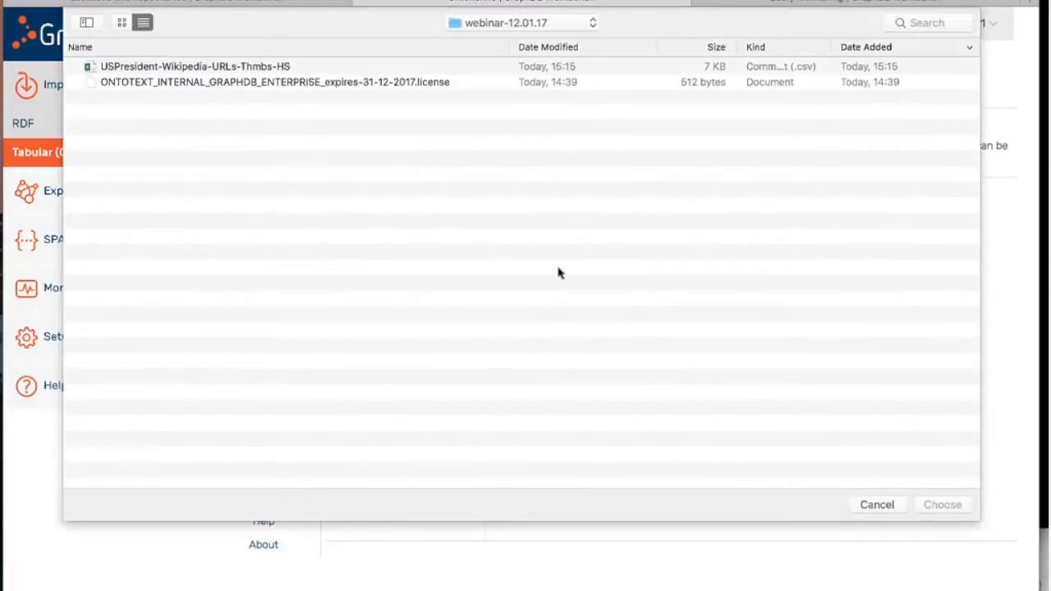
pyautogui.click(232, 68)
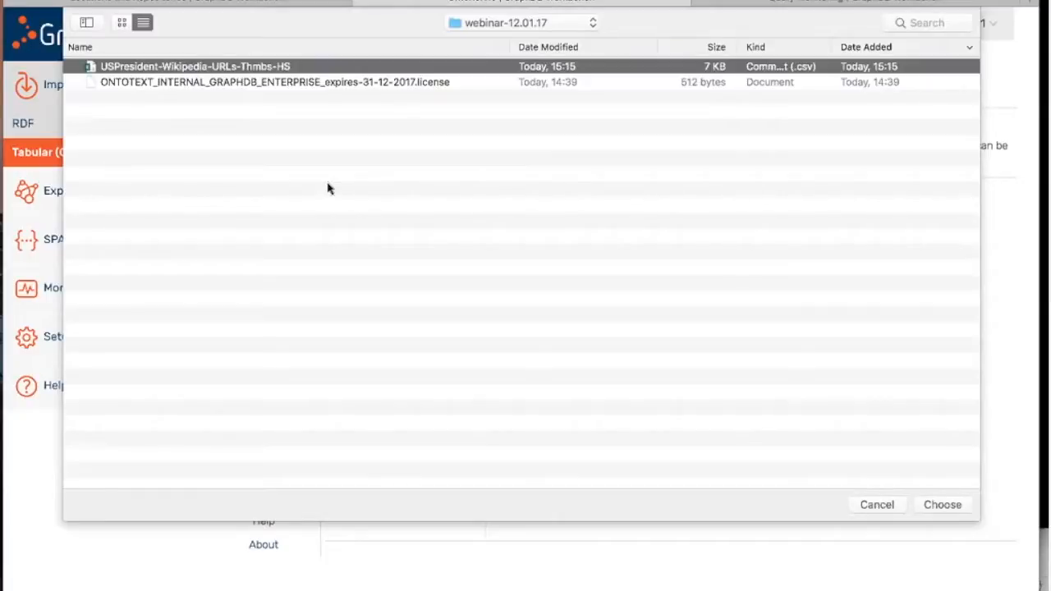
pyautogui.doubleClick(236, 69)
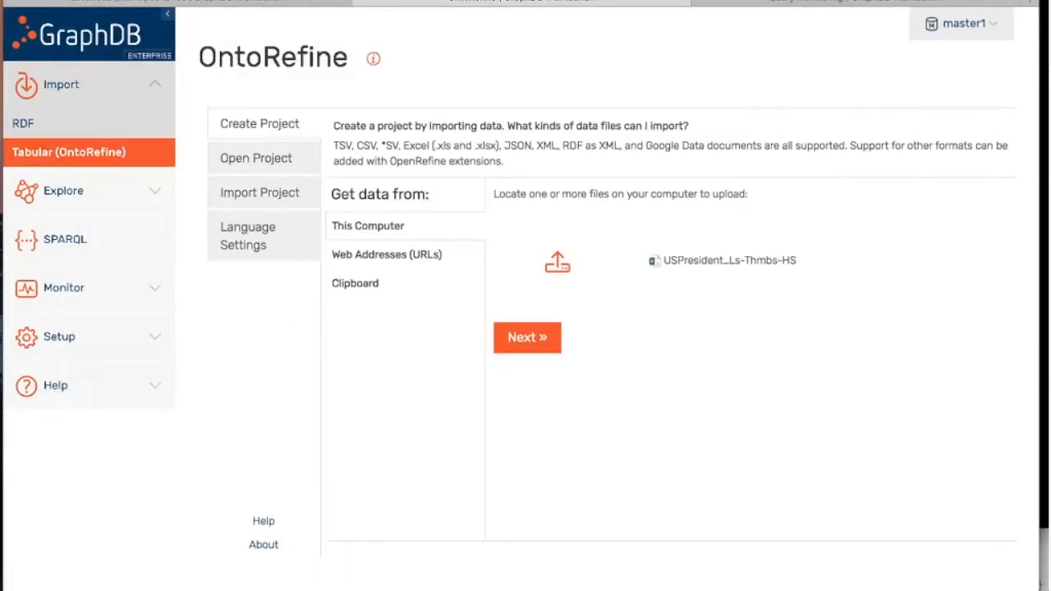
pyautogui.click(519, 343)
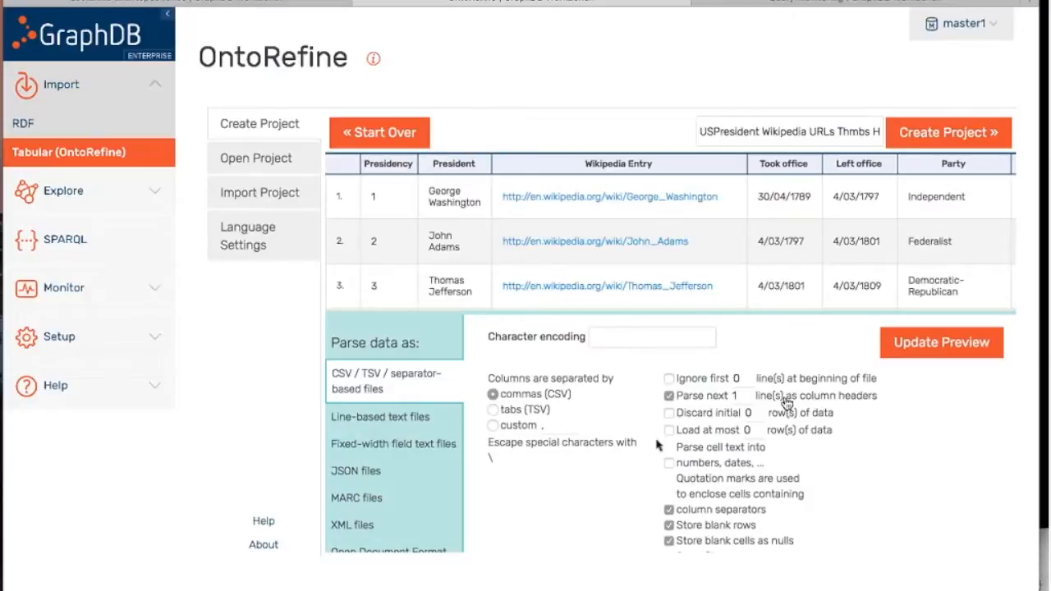
# - Review the columns in the CSV preview and create the OntoRefine project with the default parsing options
pyautogui.hscroll(5, 640, 254)
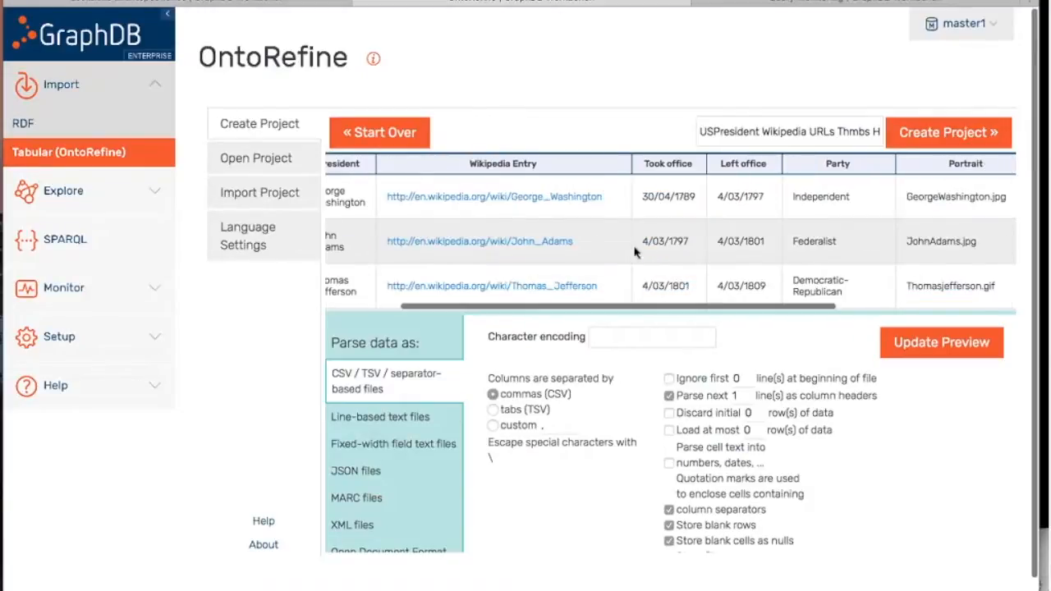
pyautogui.hscroll(-5, 633, 253)
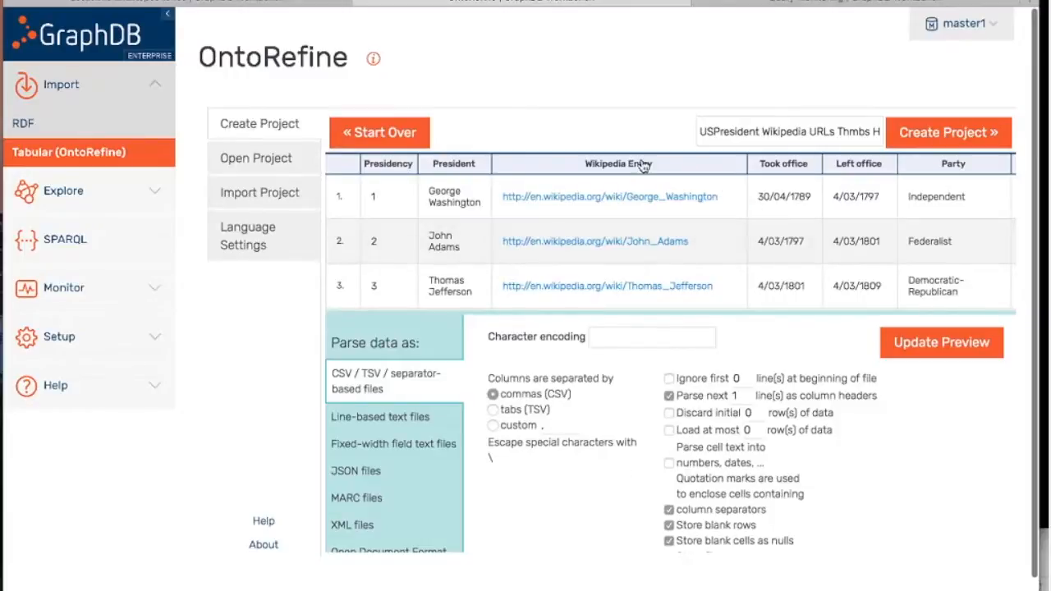
pyautogui.click(944, 133)
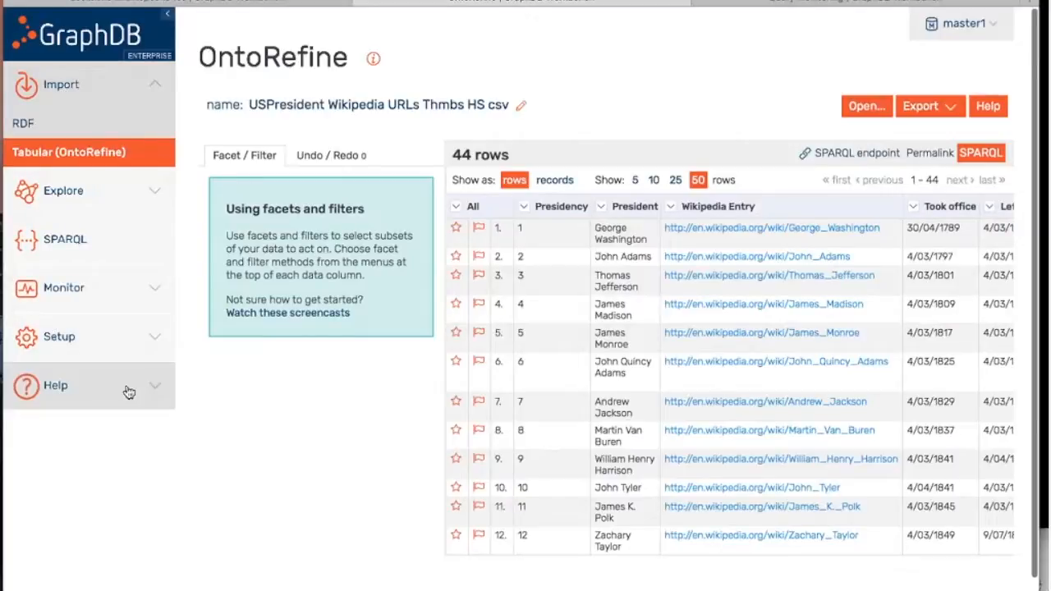
# - Collapse the main navigation menu and open the SPARQL query view of the US presidents project
pyautogui.click(169, 20)
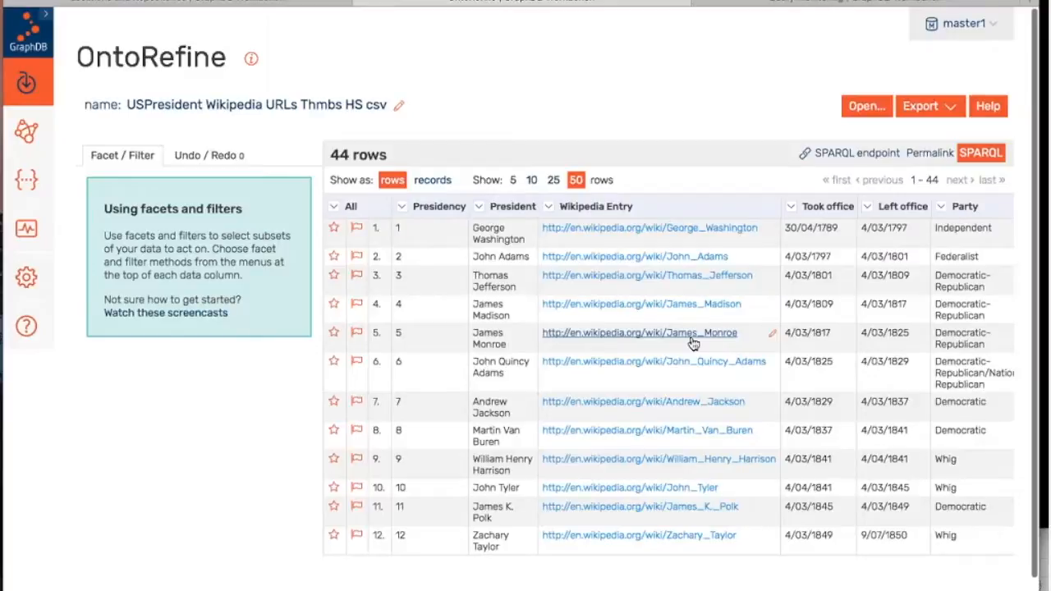
pyautogui.click(988, 158)
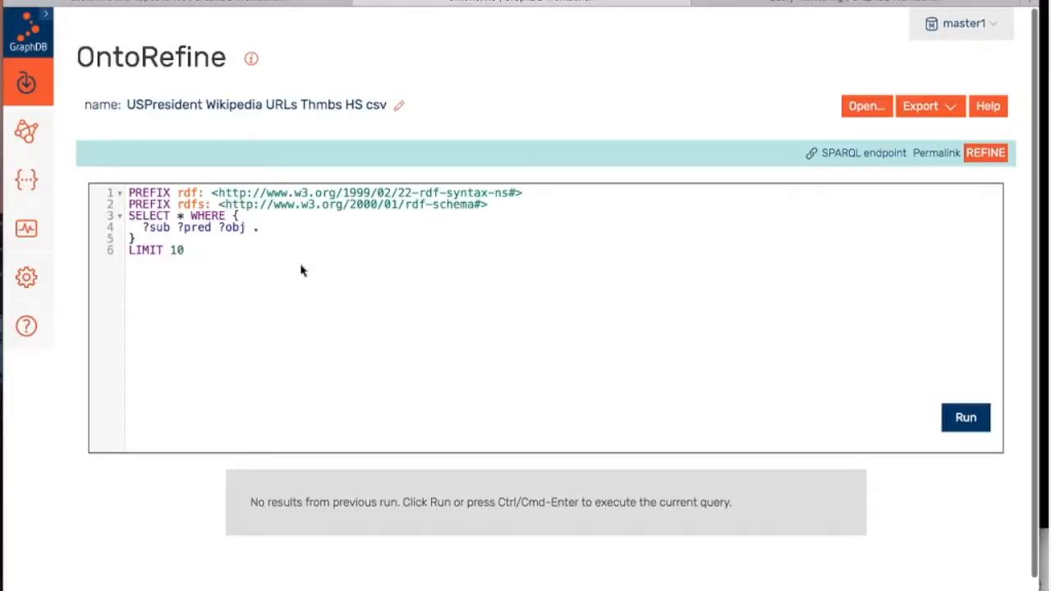
# - Read the OntoRefine description and run the default SELECT query with LIMIT 10 on the US presidents project
pyautogui.moveTo(253, 60)
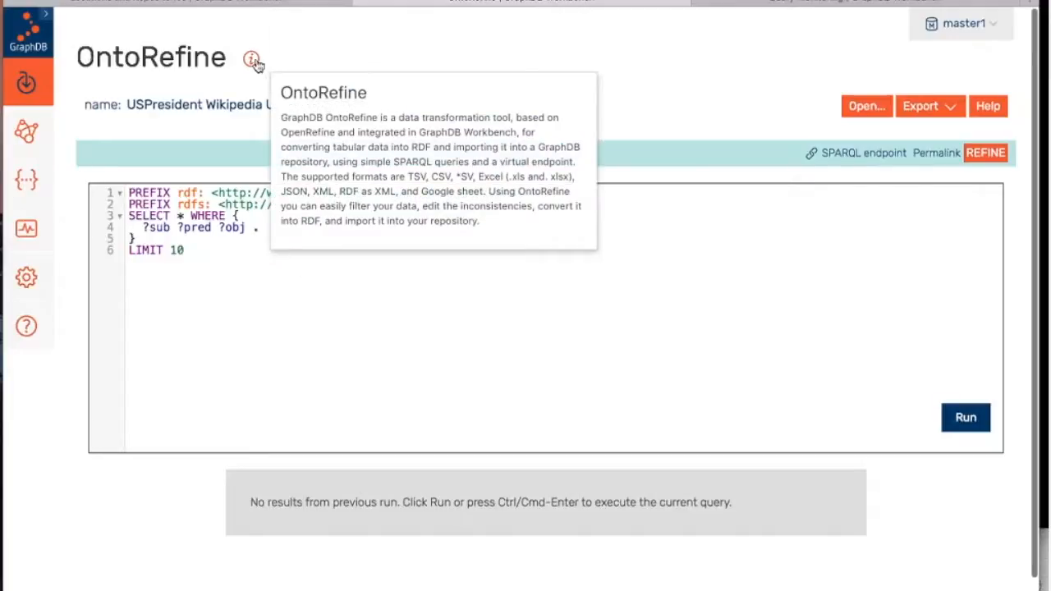
pyautogui.click(285, 275)
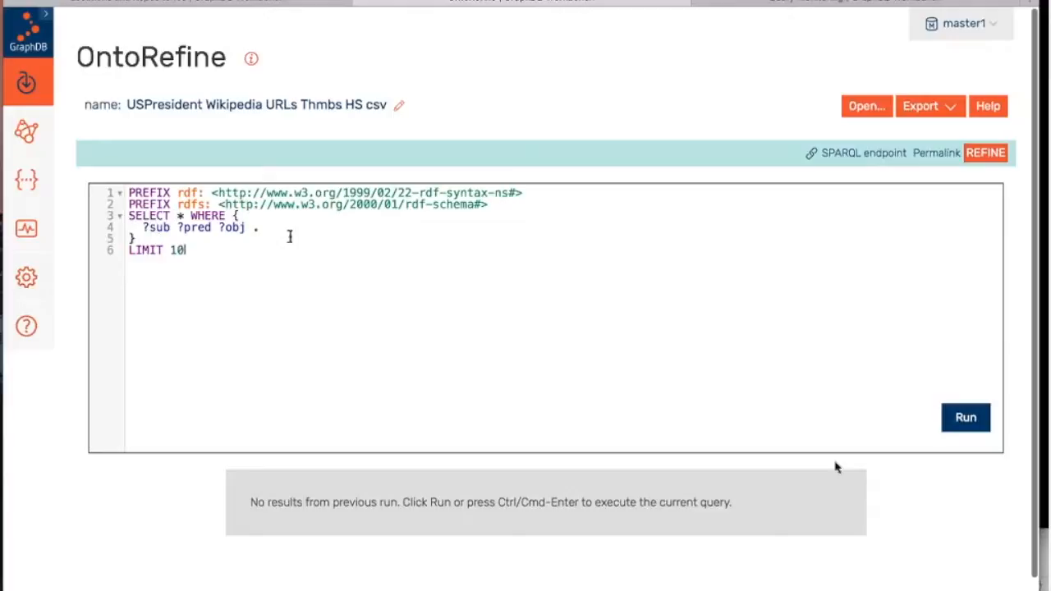
pyautogui.click(966, 417)
pyautogui.scroll(-1, 690, 362)
pyautogui.scroll(-3, 690, 362)
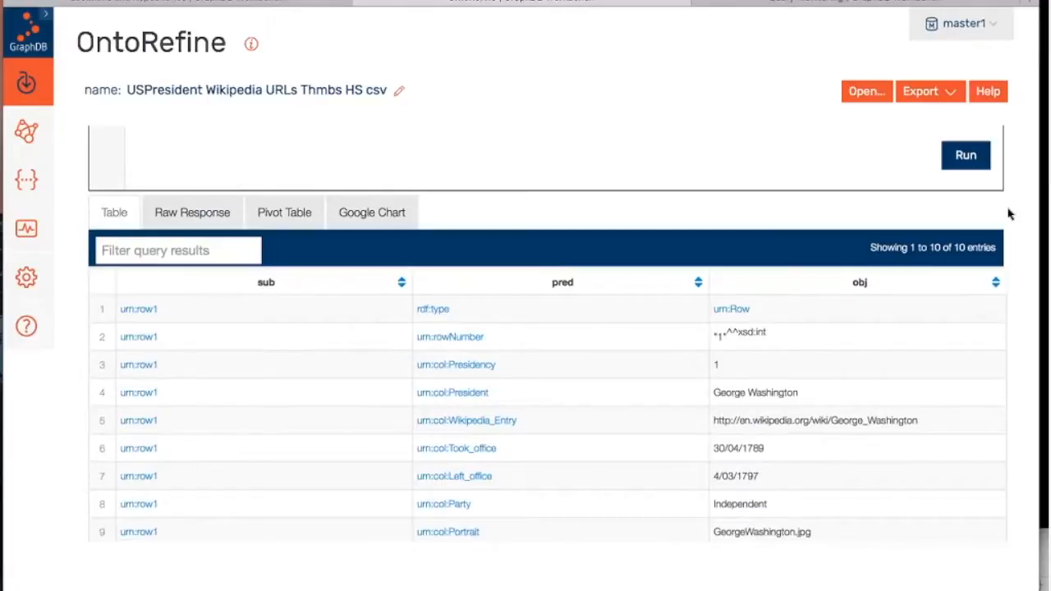
# - Return to the project's tabular view and look across all columns from Presidency through Home State
pyautogui.scroll(5, 1010, 214)
pyautogui.click(982, 138)
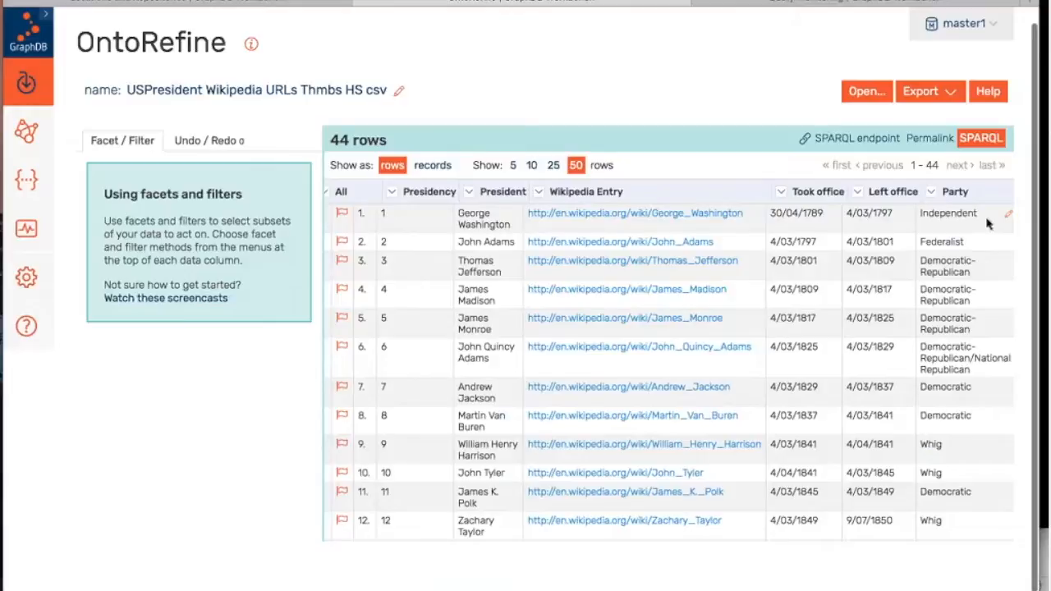
pyautogui.hscroll(5, 981, 218)
pyautogui.hscroll(7, 989, 223)
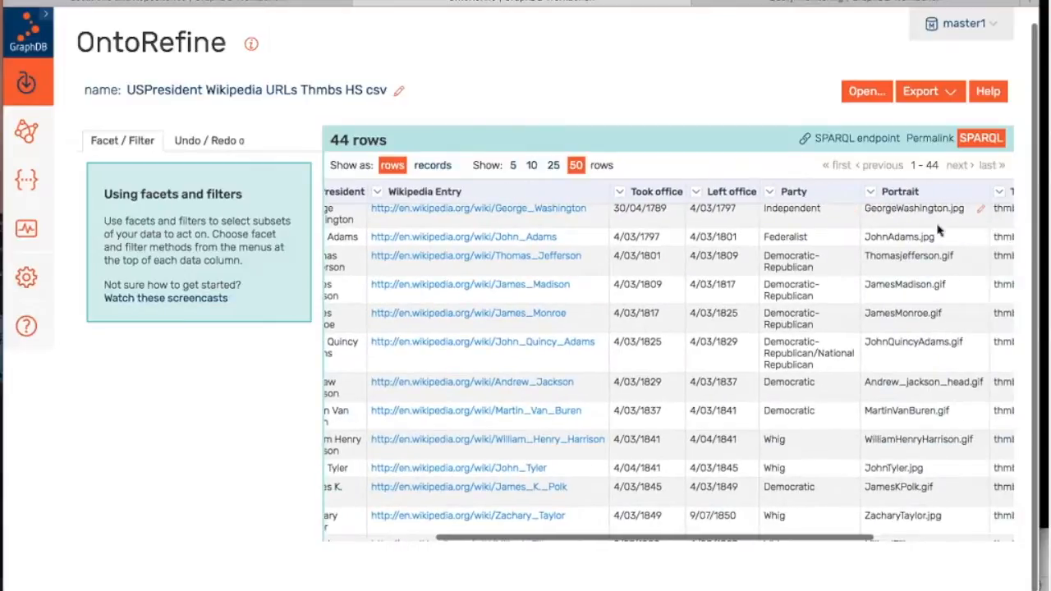
pyautogui.hscroll(2, 938, 230)
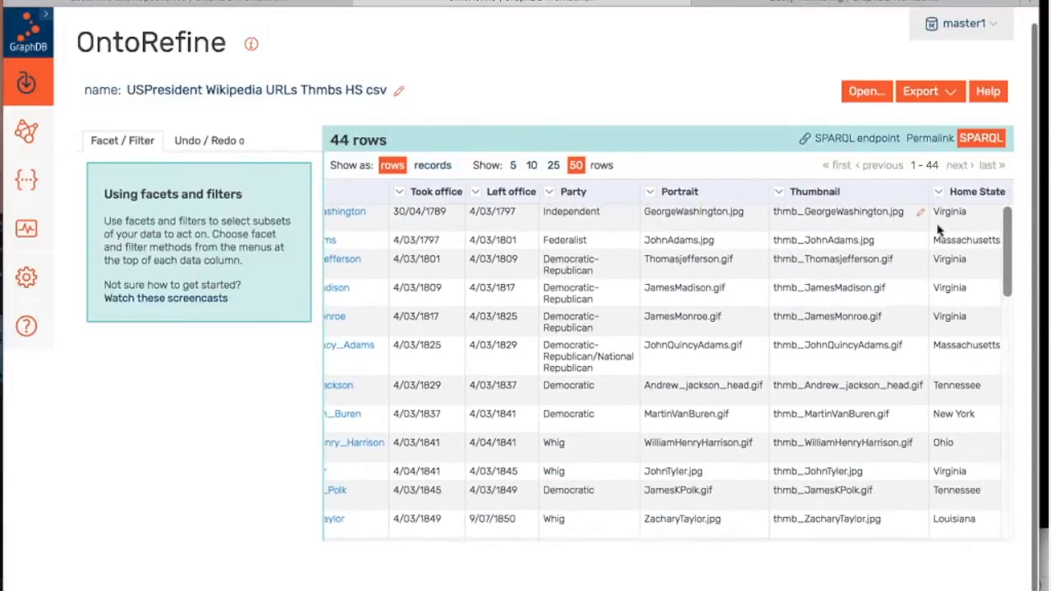
pyautogui.hscroll(-3, 849, 232)
pyautogui.hscroll(-10, 849, 233)
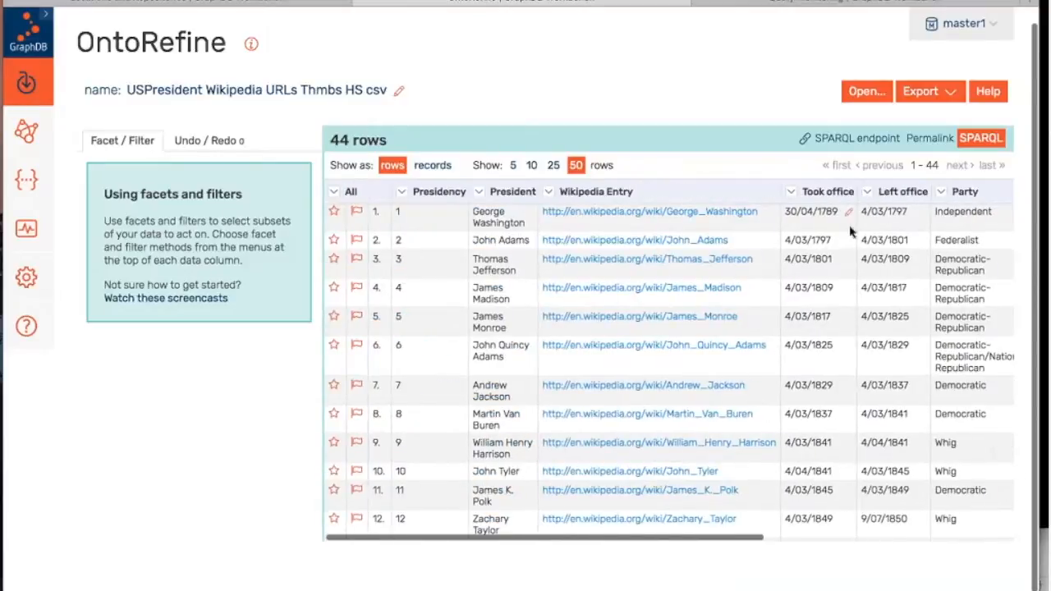
# - Compare the project's table rows and columns with the row and column URNs in the SPARQL query results
pyautogui.click(981, 138)
pyautogui.scroll(-3, 704, 404)
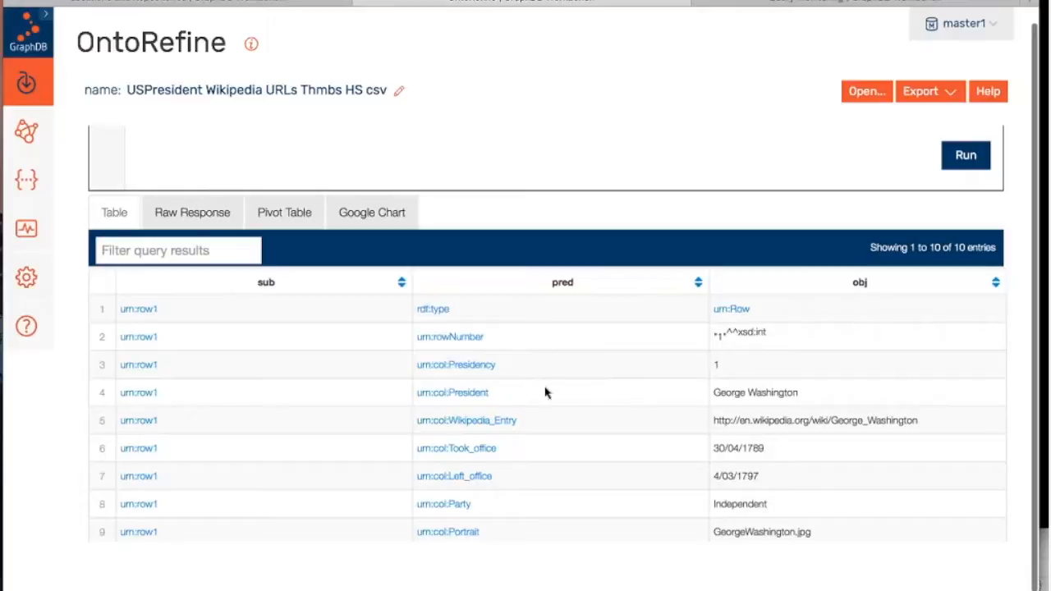
pyautogui.scroll(5, 894, 214)
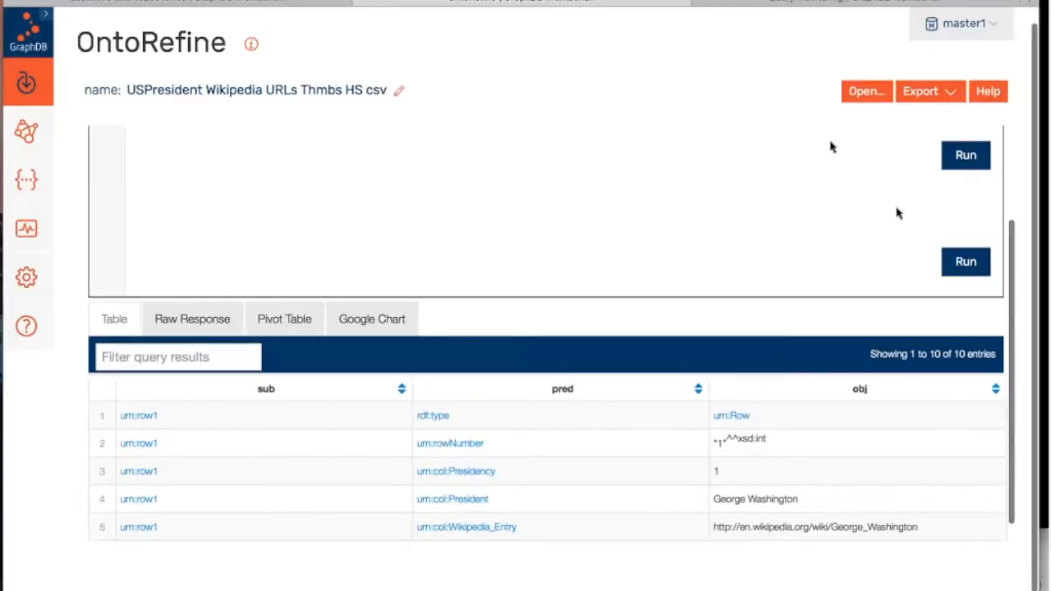
pyautogui.click(985, 129)
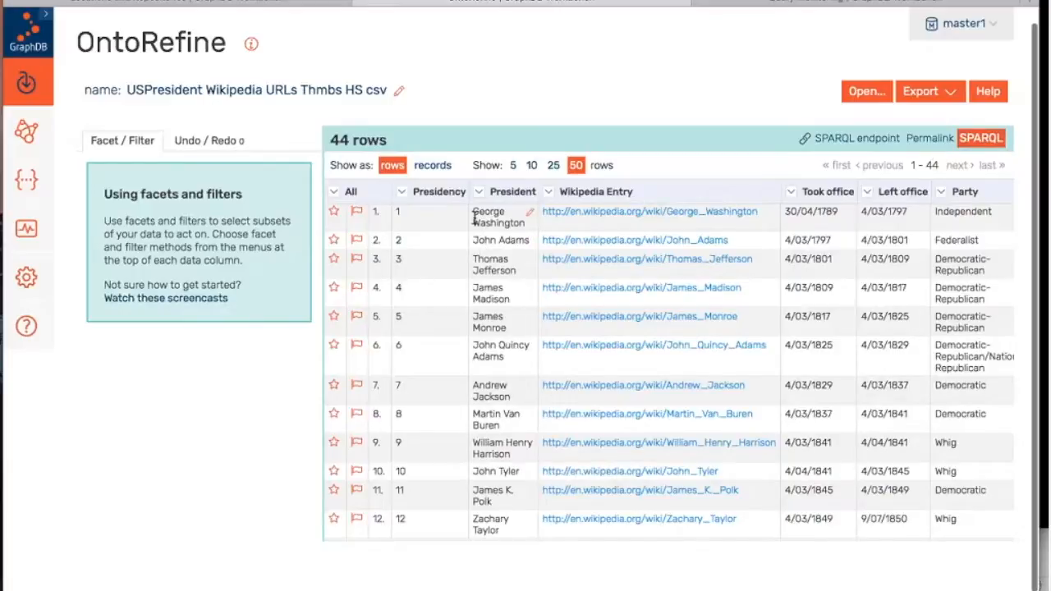
pyautogui.click(980, 138)
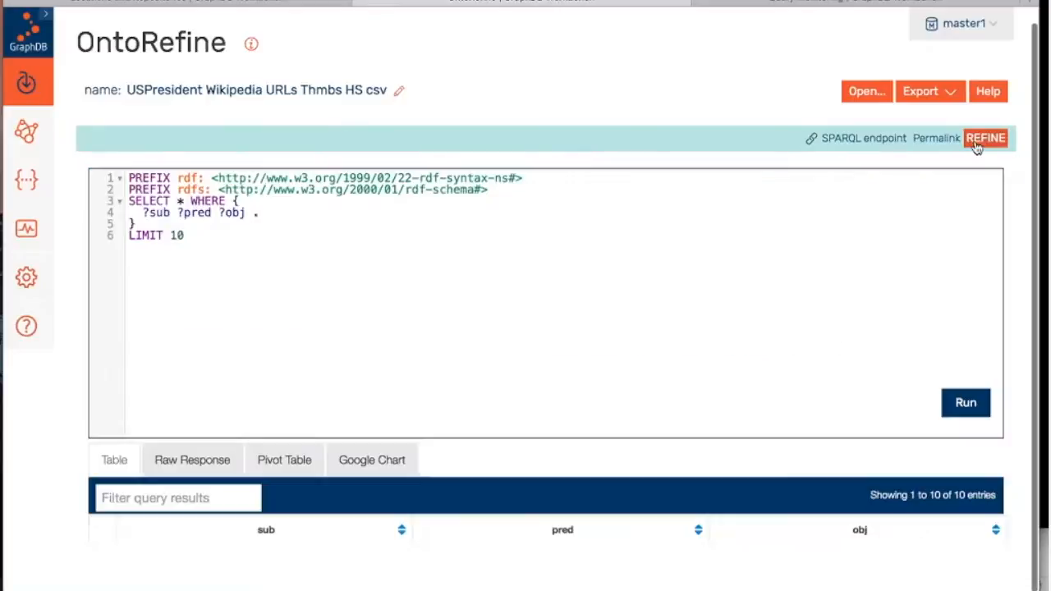
pyautogui.scroll(-3, 626, 356)
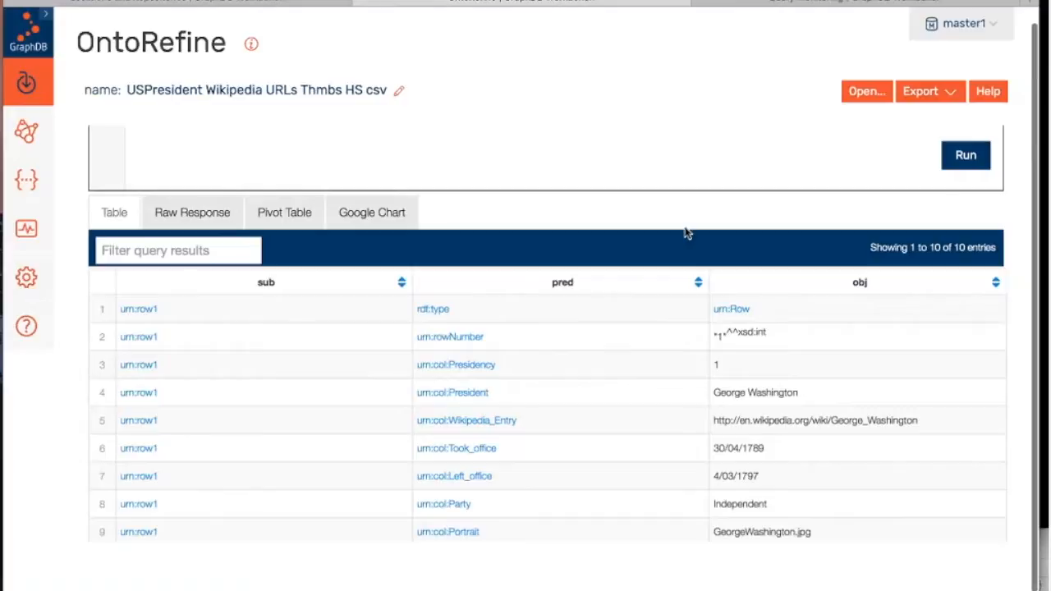
pyautogui.scroll(5, 684, 229)
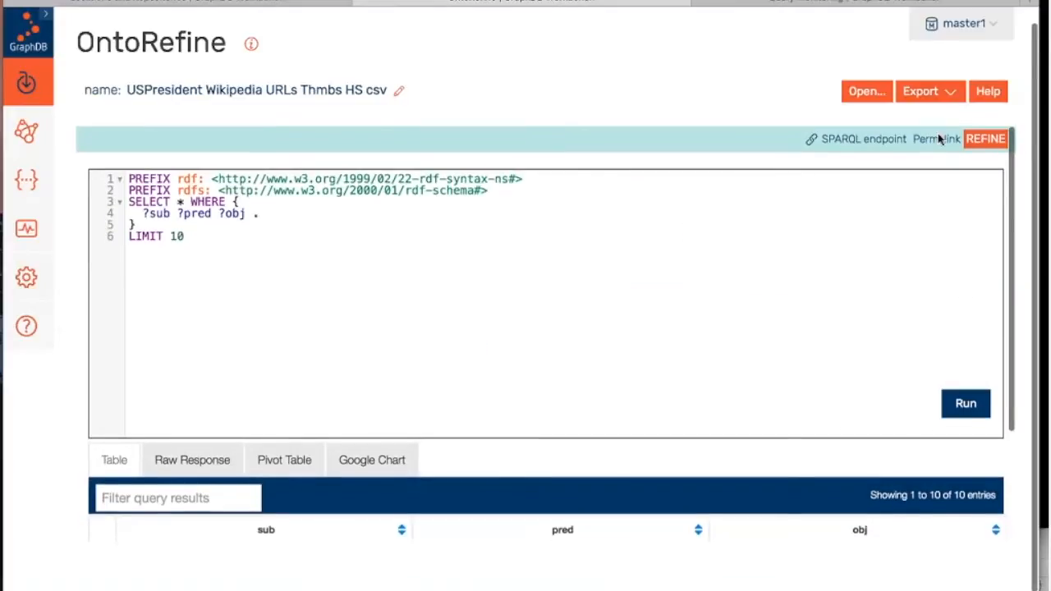
# - In the tabular view, set the President cell of row 1 to "George Washington II"
pyautogui.click(985, 144)
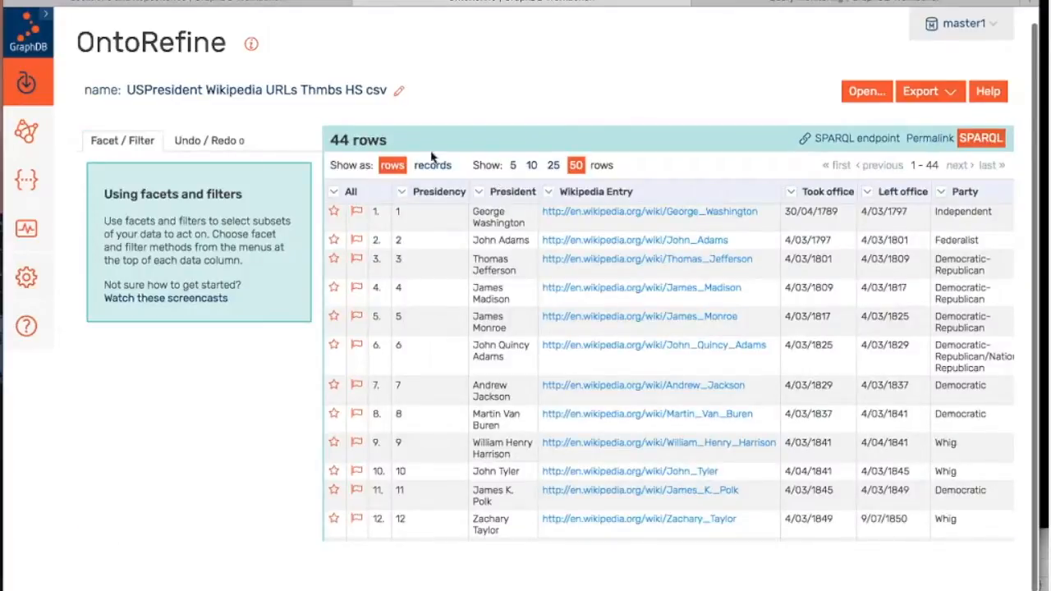
pyautogui.click(531, 214)
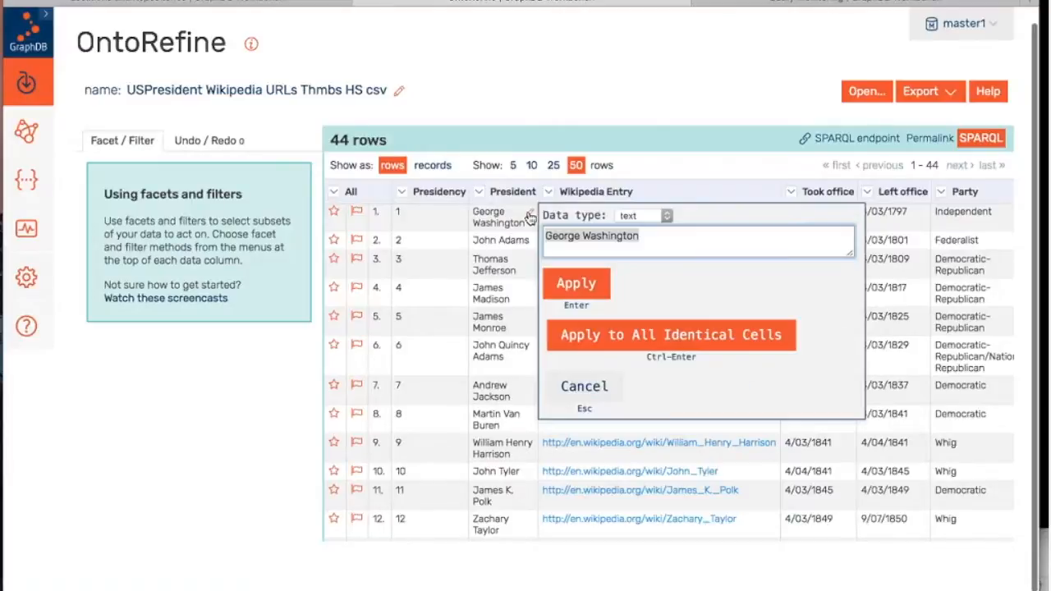
pyautogui.click(692, 238)
pyautogui.write('II')
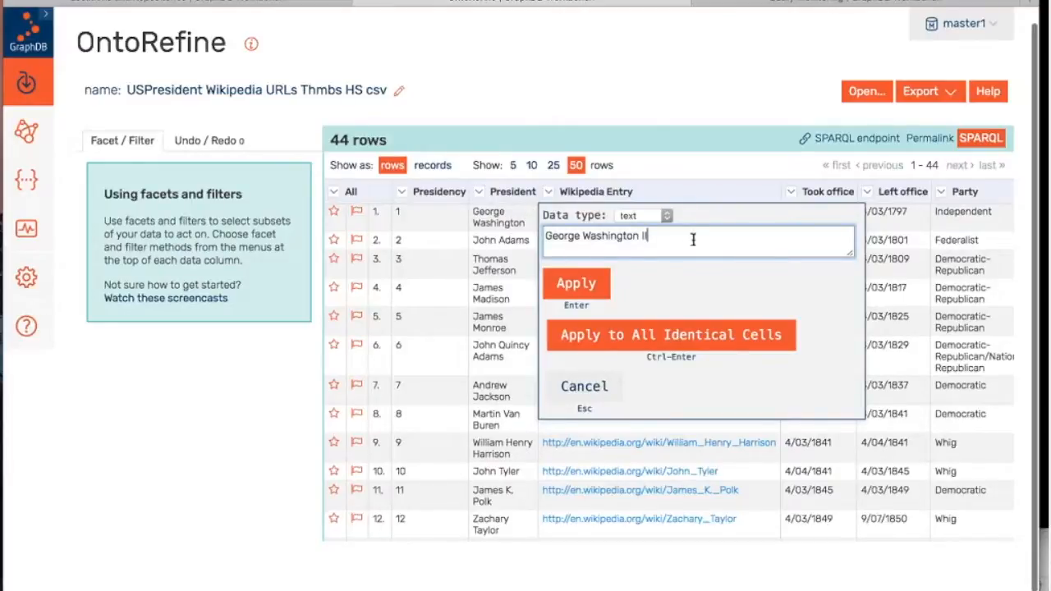
pyautogui.click(573, 285)
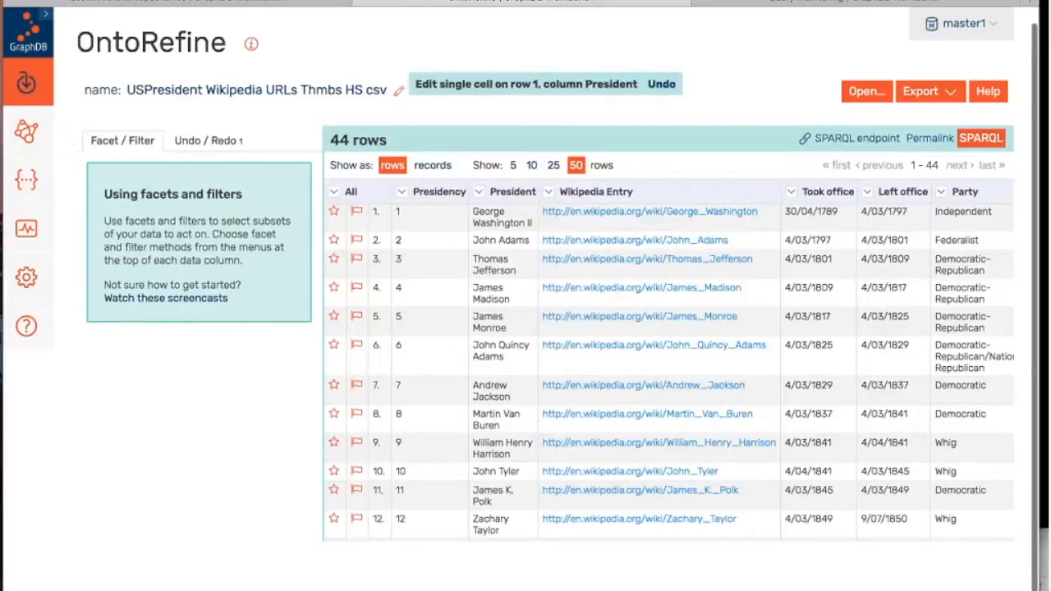
# - Check the edited President value of row 1 in the project's SPARQL query results
pyautogui.click(980, 139)
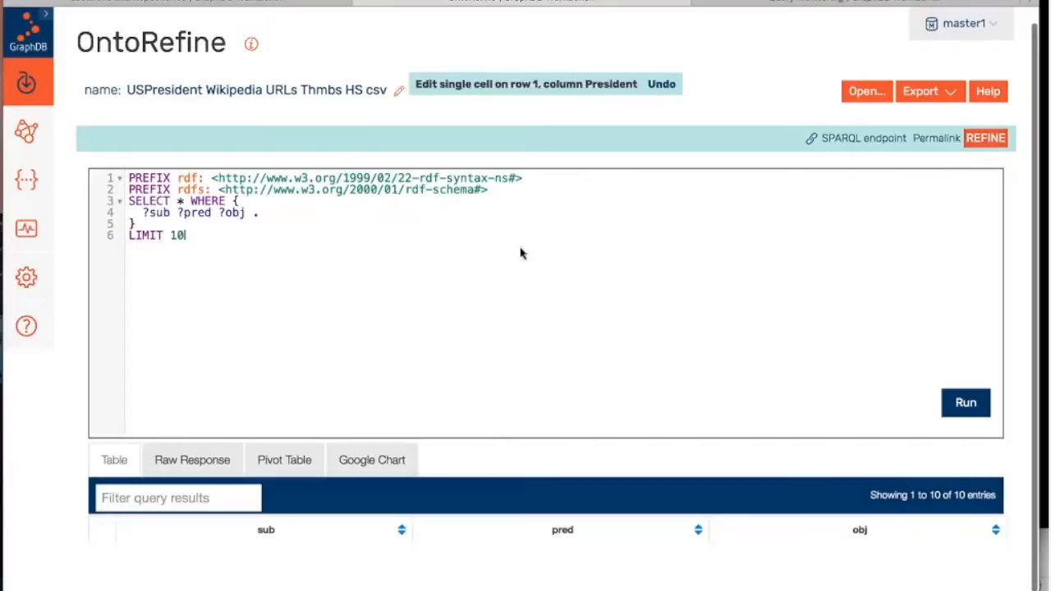
pyautogui.scroll(-3, 610, 357)
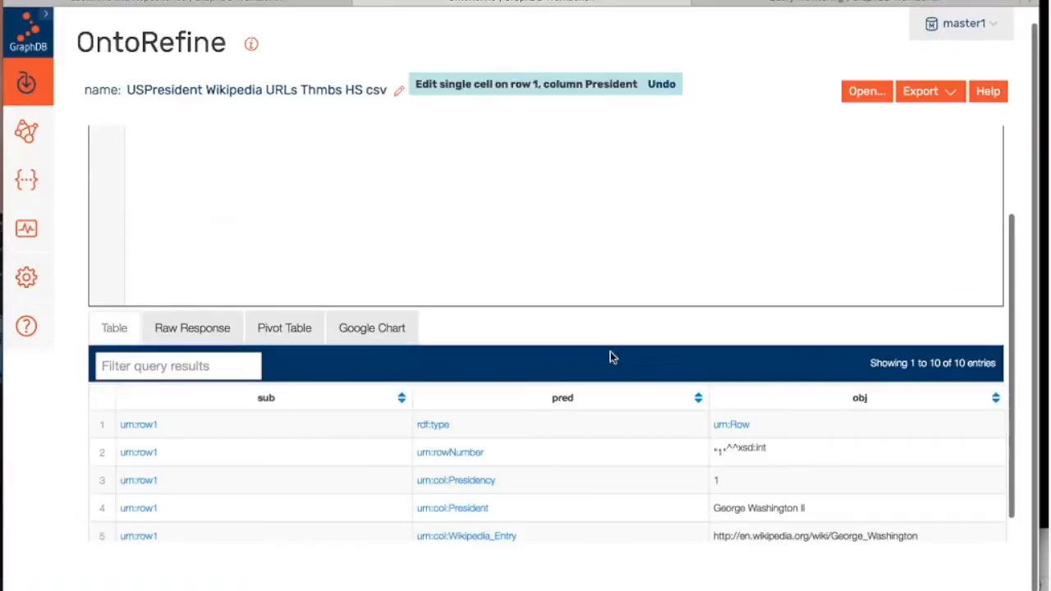
pyautogui.scroll(-2, 611, 355)
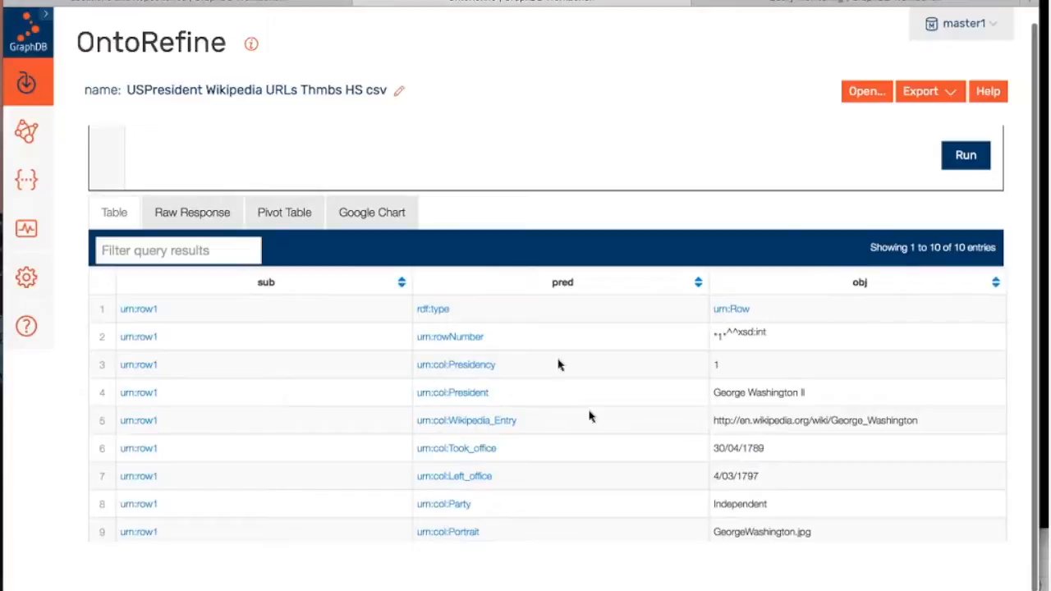
pyautogui.scroll(5, 548, 371)
pyautogui.scroll(3, 549, 371)
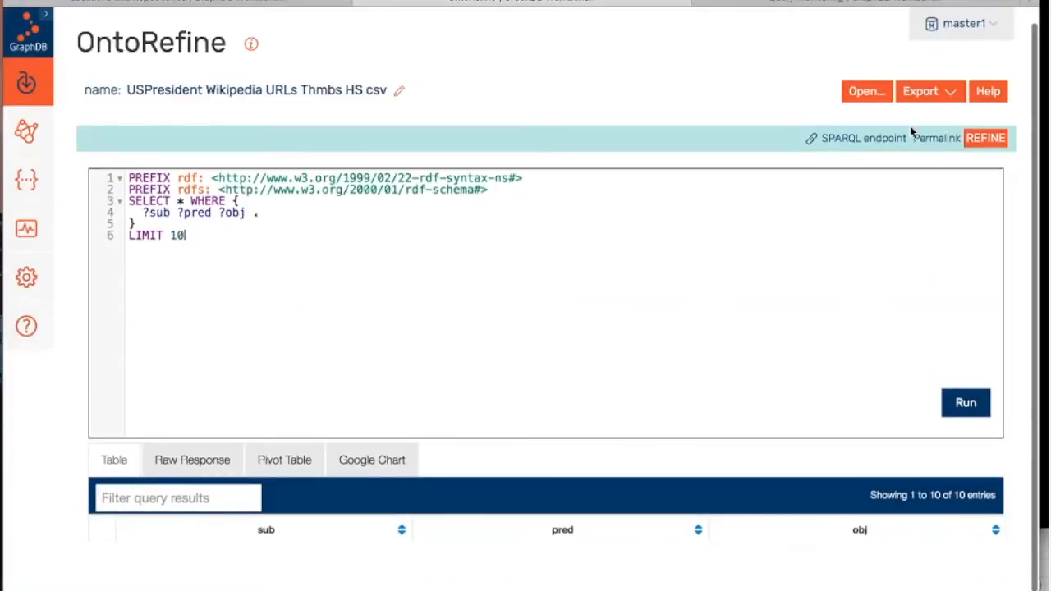
# - Copy the US presidents project's SPARQL endpoint URL to the clipboard and dismiss the URL box
pyautogui.click(994, 141)
pyautogui.click(855, 146)
pyautogui.hotkey('ctrl', 'c')
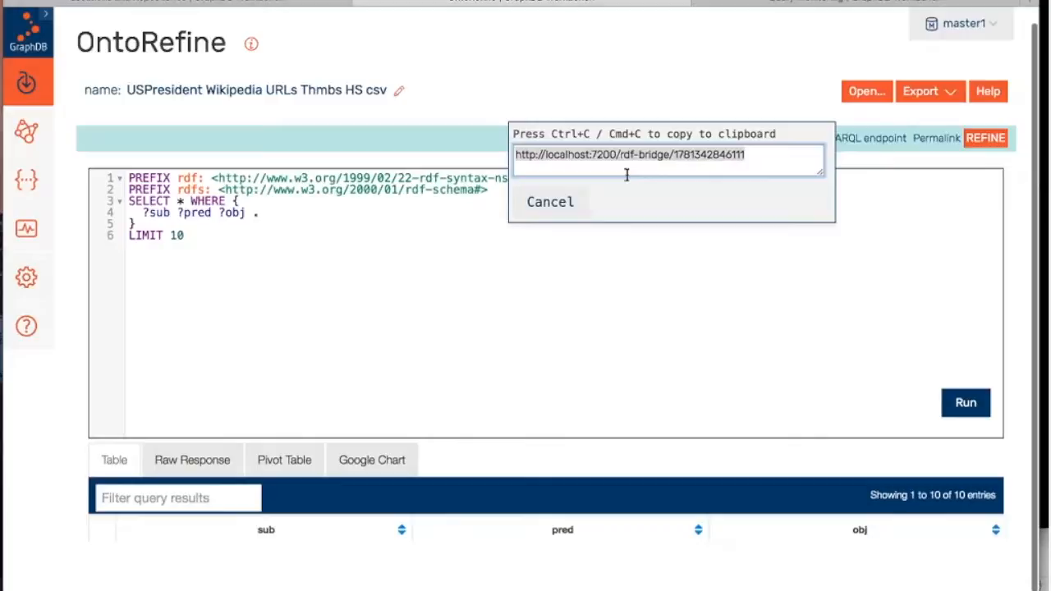
pyautogui.click(544, 206)
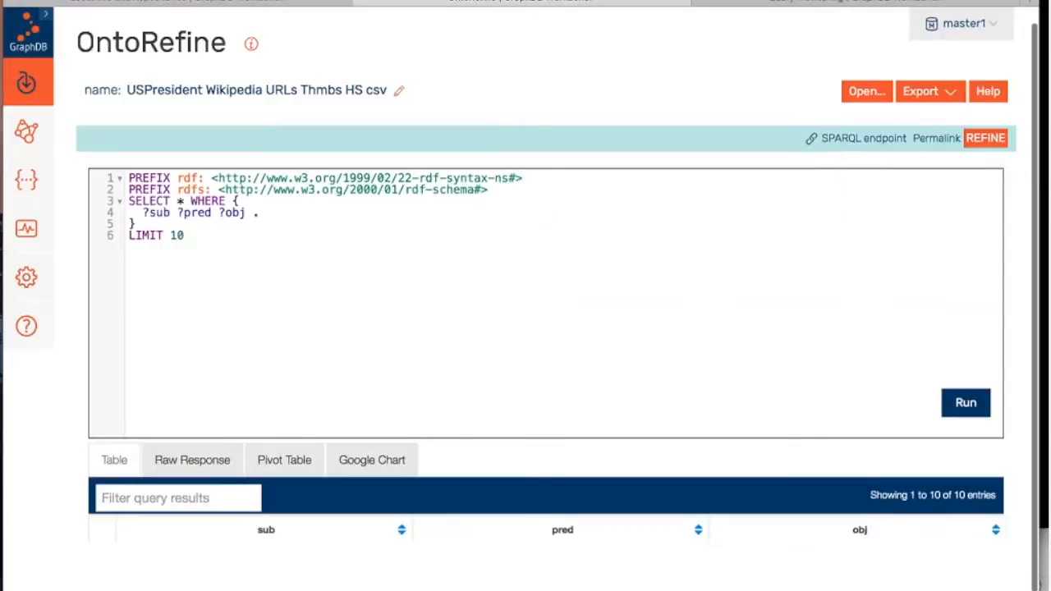
pyautogui.click(25, 187)
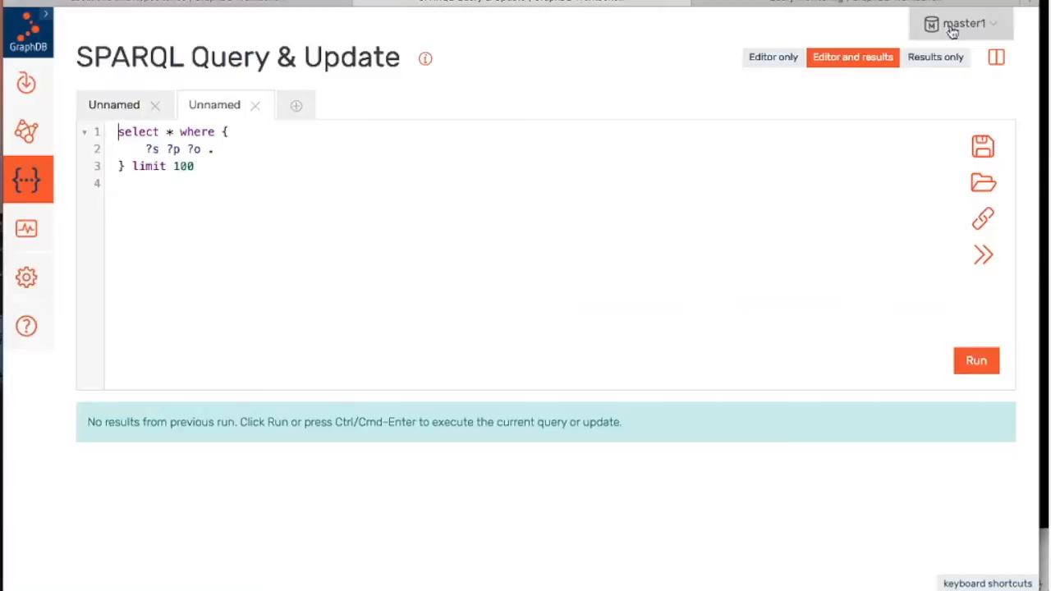
pyautogui.moveTo(944, 23)
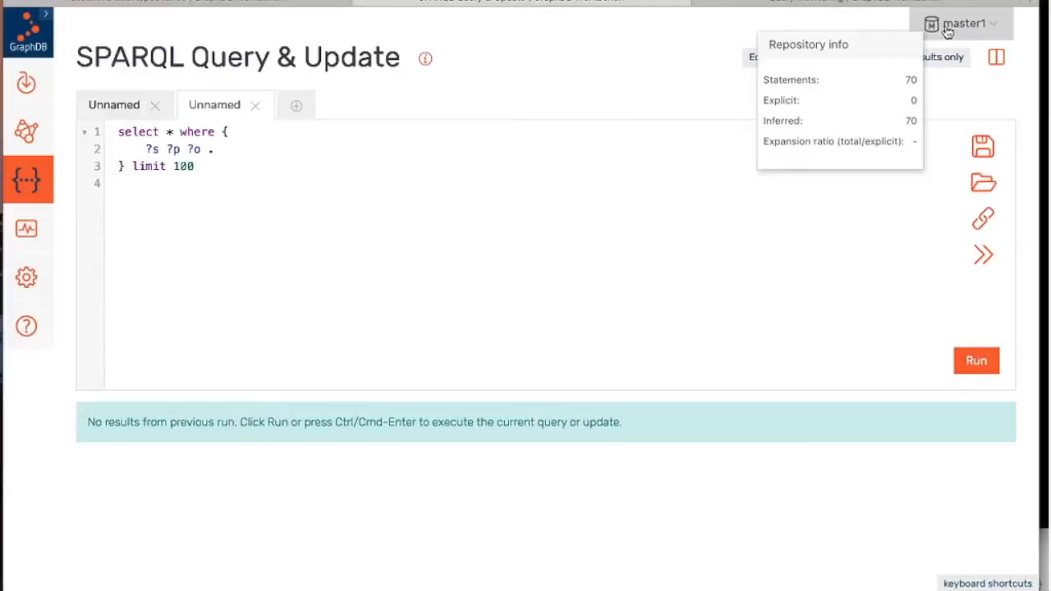
pyautogui.click(407, 249)
pyautogui.click(244, 138)
pyautogui.press('Return')
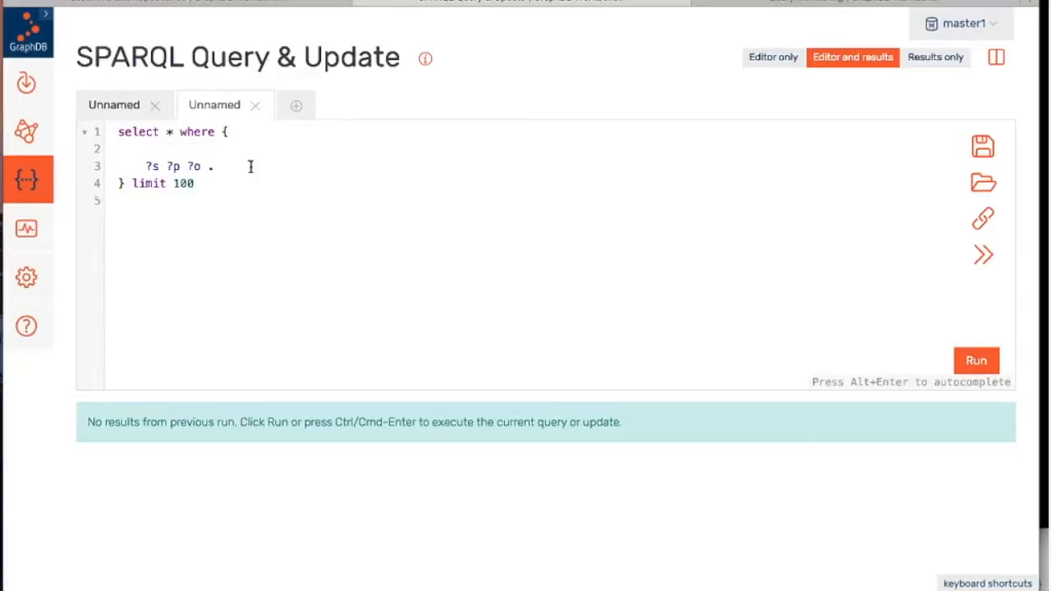
pyautogui.write('servic')
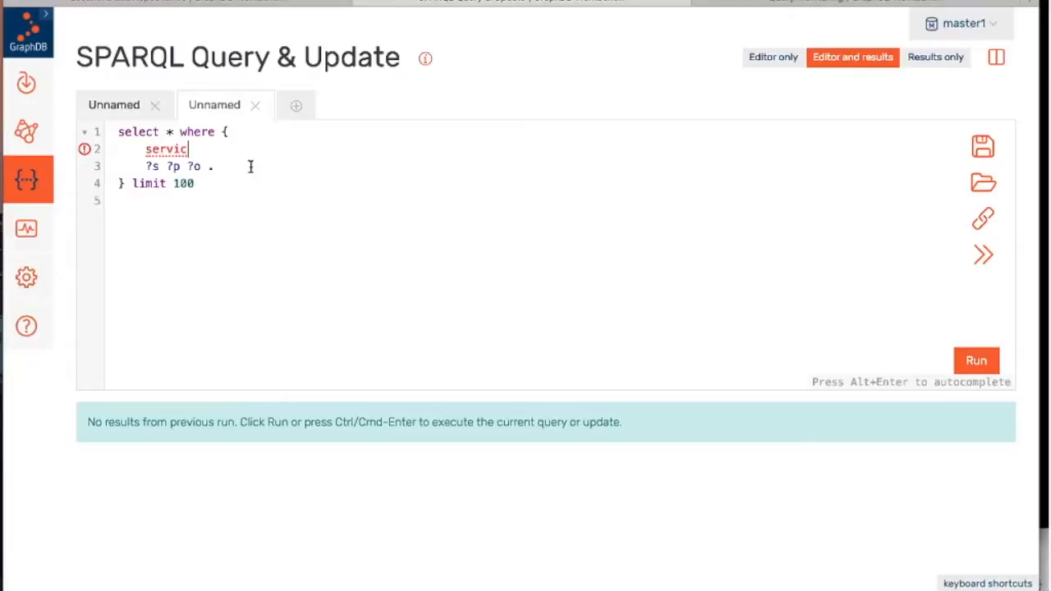
pyautogui.write('e <')
pyautogui.hotkey('ctrl', 'v')
pyautogui.write('>')
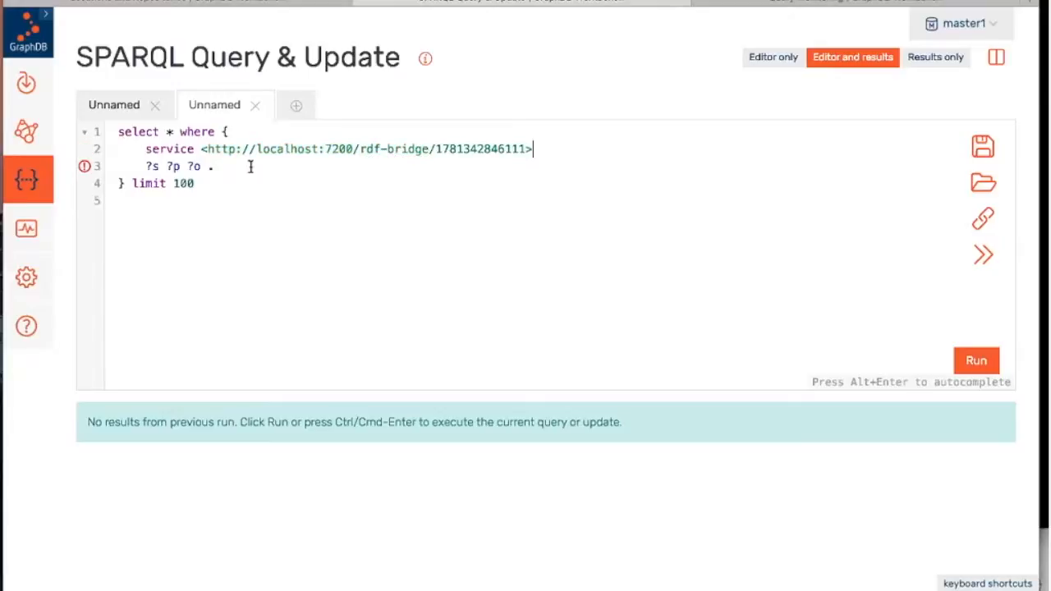
# - Enclose the ?s ?p ?o pattern in the braces of the service clause and indent it
pyautogui.write(' {}')
pyautogui.press('BackSpace')
pyautogui.click(250, 166)
pyautogui.press('Return')
pyautogui.write('}')
pyautogui.press('Up')
pyautogui.press('Left')
pyautogui.press('Tab')
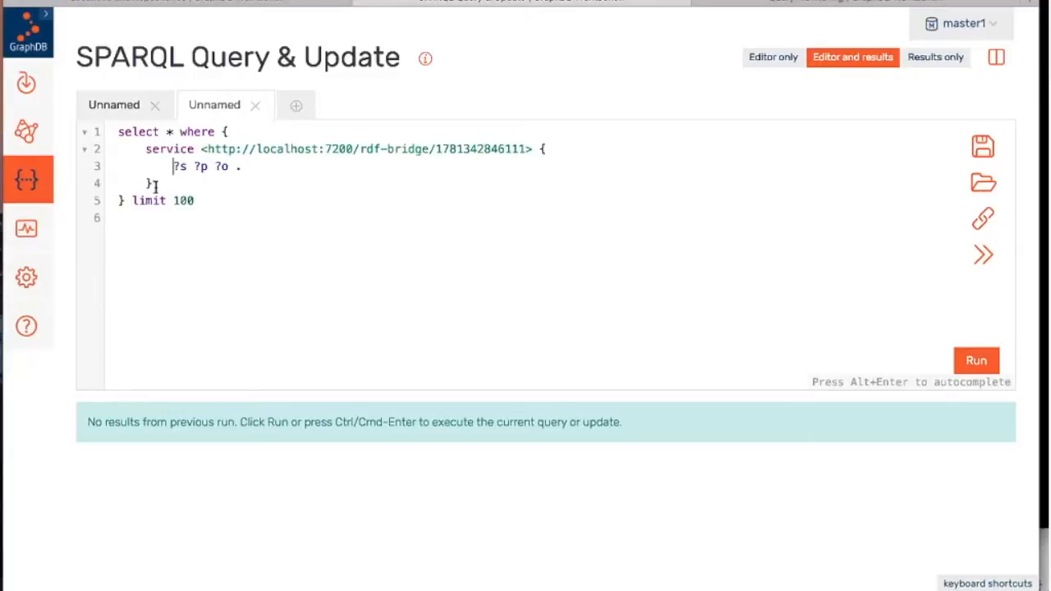
# - Run the service query against the OntoRefine endpoint and review the result rows for the first presidents
pyautogui.hotkey('ctrl', 'Return')
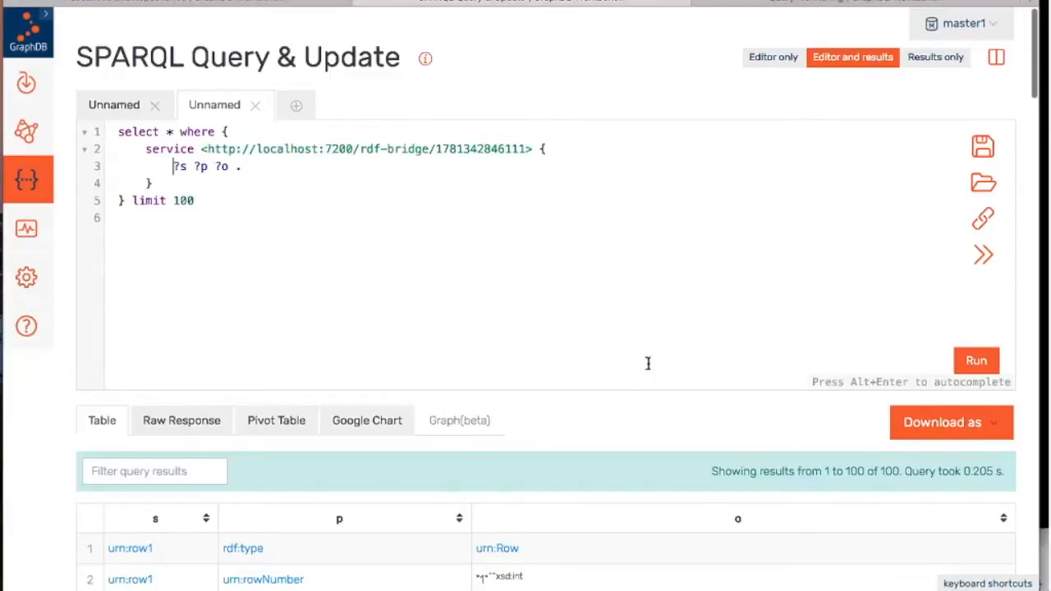
pyautogui.scroll(-6, 645, 361)
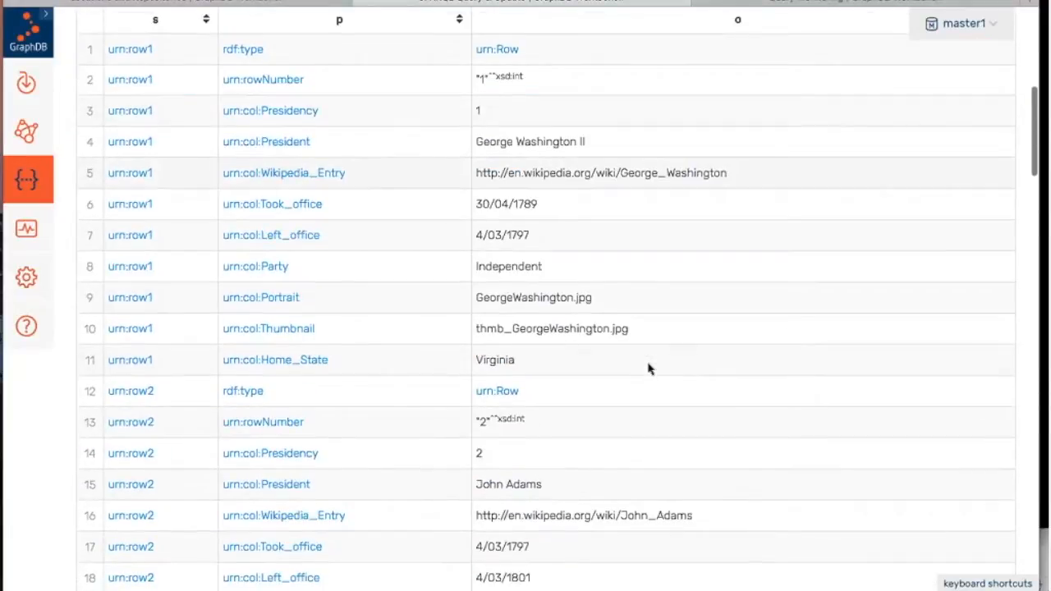
pyautogui.scroll(2, 649, 369)
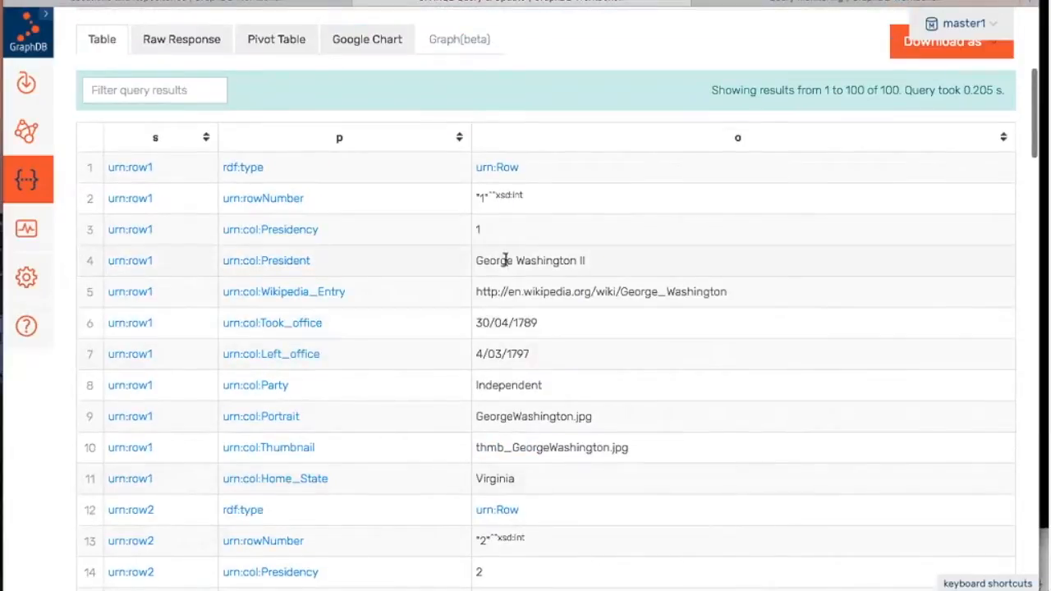
pyautogui.scroll(5, 500, 261)
# - Highlight the project identifier in the service URL and look through the full list of query results
pyautogui.doubleClick(478, 154)
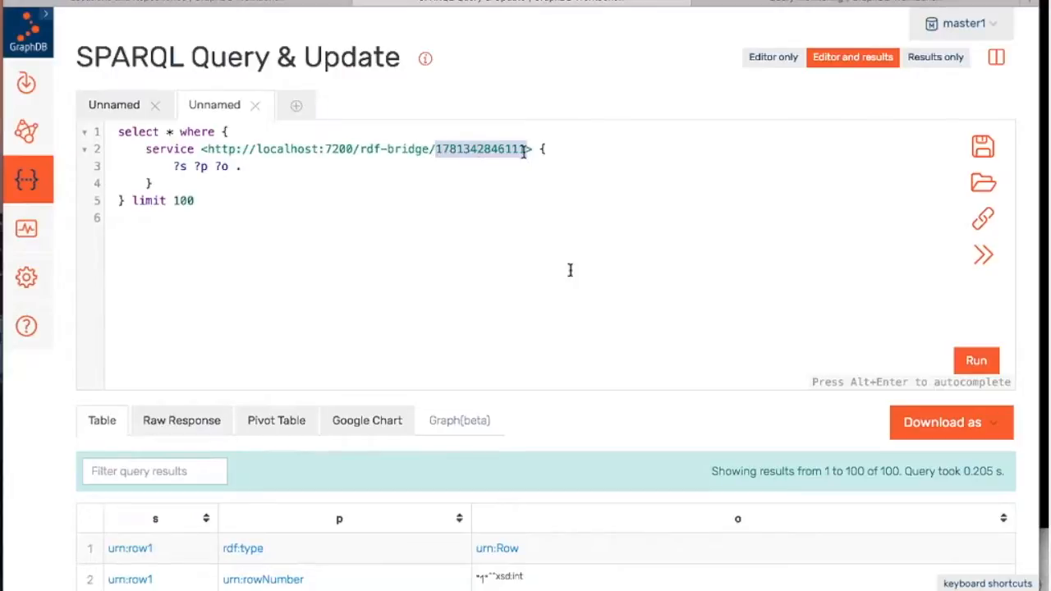
pyautogui.scroll(-2, 637, 284)
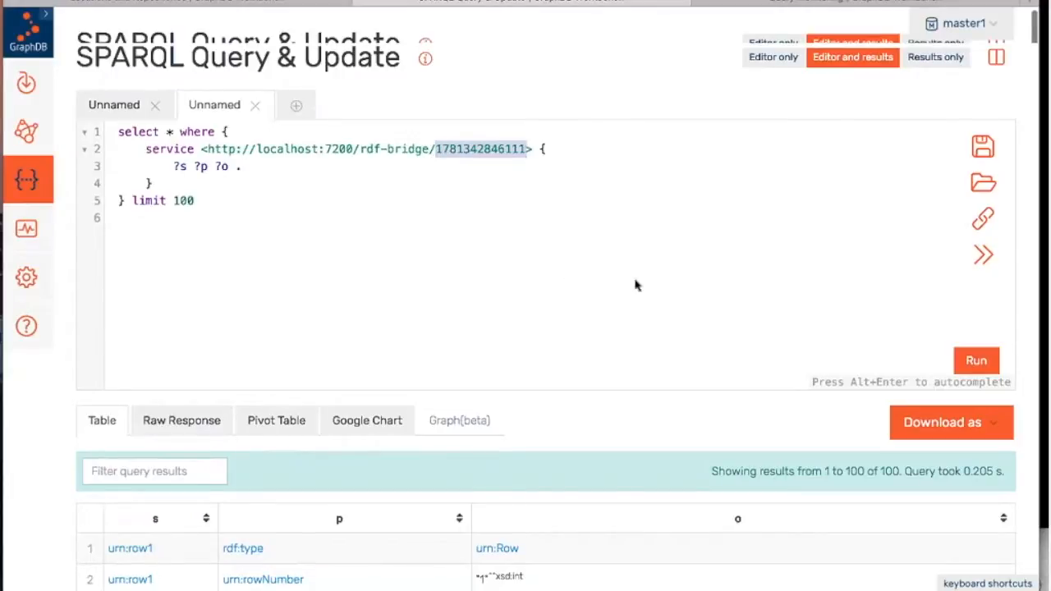
pyautogui.scroll(-10, 637, 284)
pyautogui.scroll(-3, 637, 285)
pyautogui.scroll(15, 633, 284)
pyautogui.scroll(-1, 471, 260)
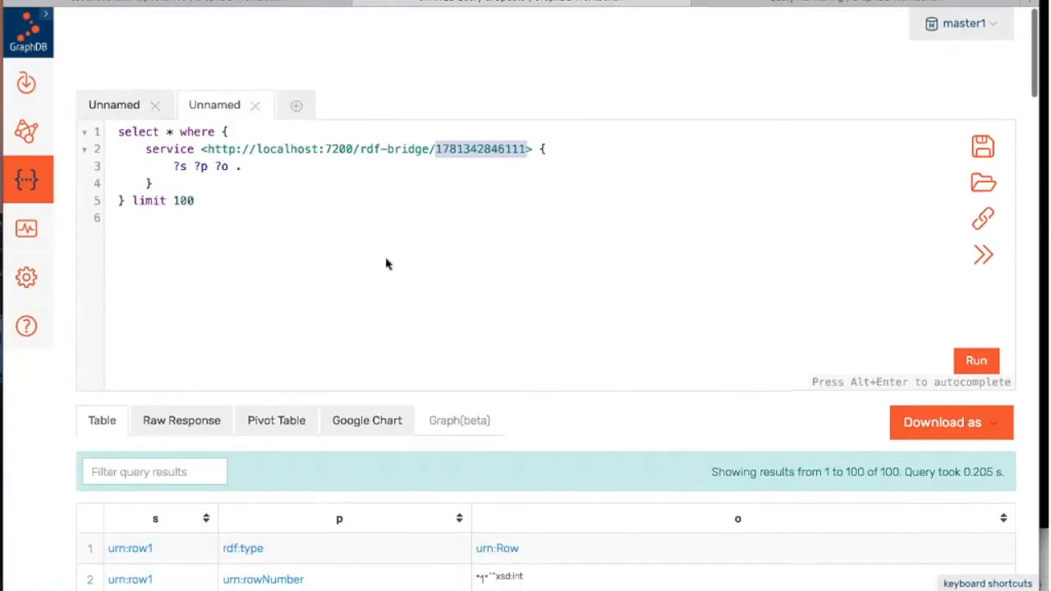
# - Replace the query's opening "select * where" with an empty "insert { } where" block, leaving a blank line inside its braces
pyautogui.scroll(-1, 388, 263)
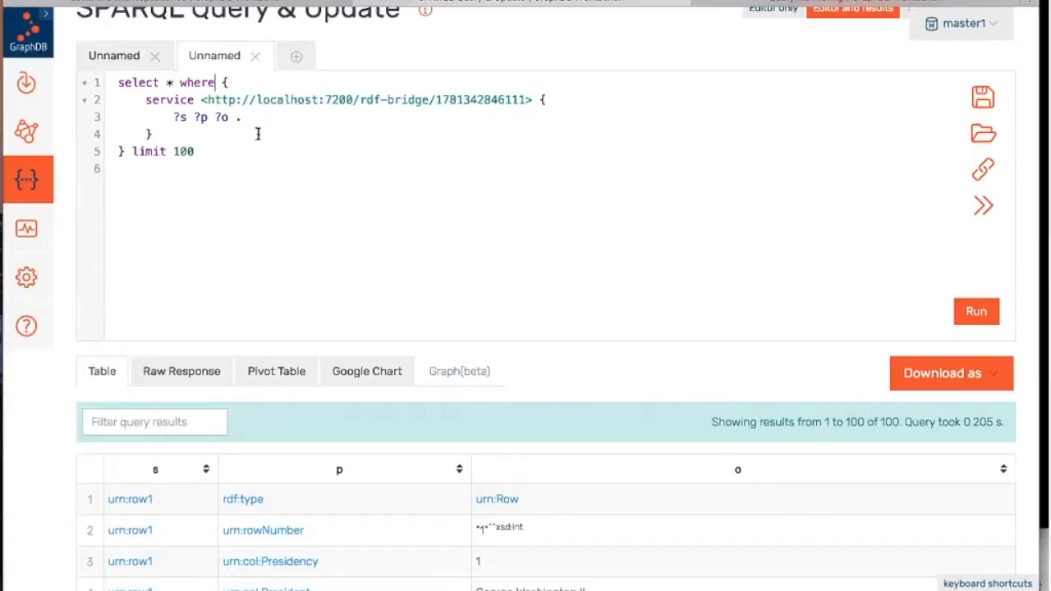
pyautogui.hotkey('shift', 'Home')
pyautogui.write('insert {      ')
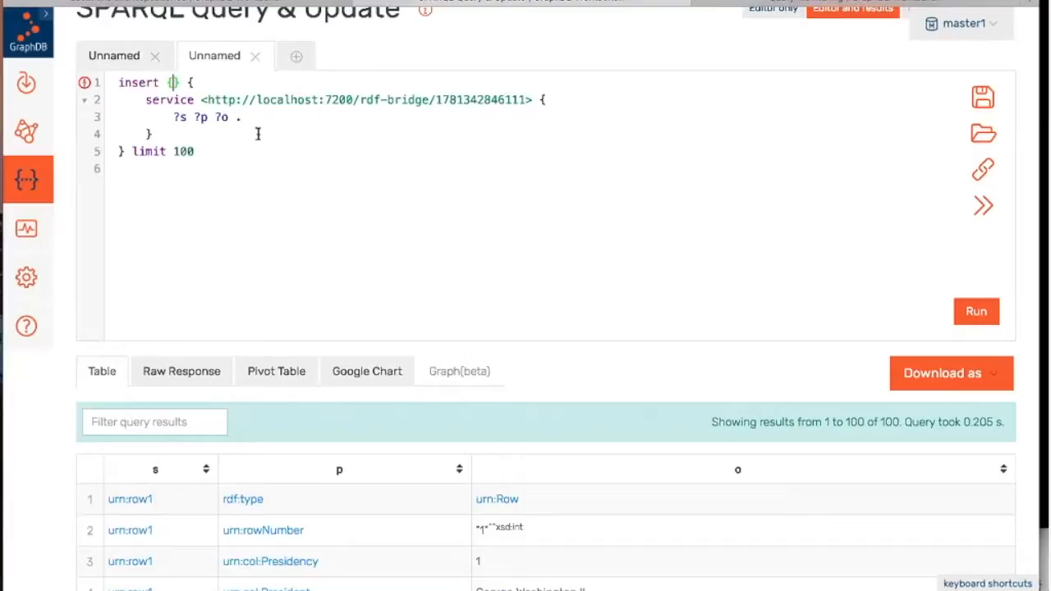
pyautogui.write('} where')
pyautogui.press('Left')
pyautogui.press('Left')
pyautogui.press('Left')
pyautogui.press('Left')
pyautogui.press('Left')
pyautogui.press('Left')
pyautogui.press('Left')
pyautogui.press('Return')
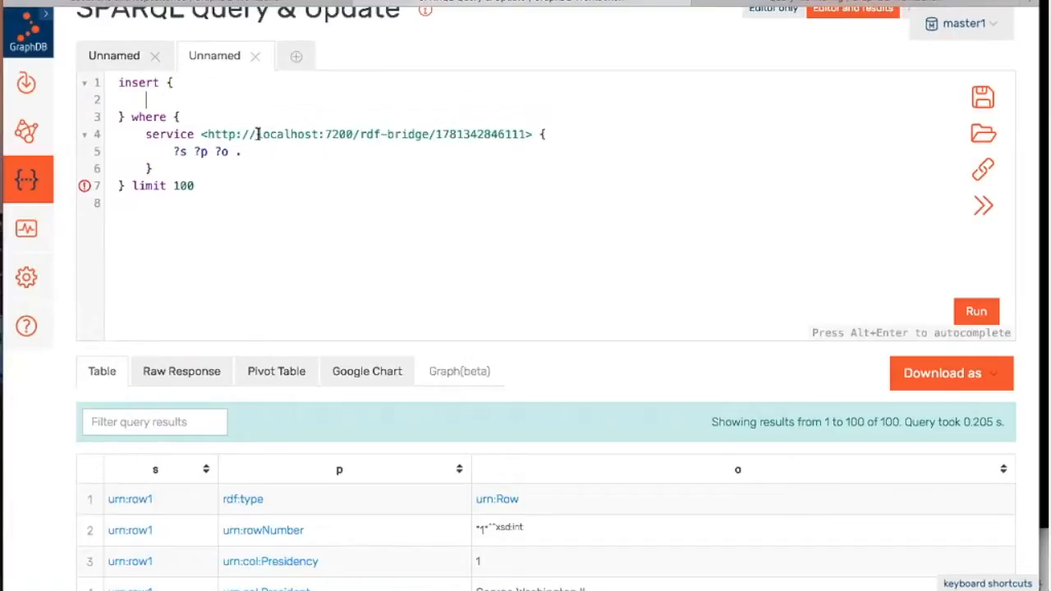
# - Delete the "limit 100" clause after the closing brace of the where block
pyautogui.press('Down')
pyautogui.press('Down')
pyautogui.press('Down')
pyautogui.press('Down')
pyautogui.press('Down')
pyautogui.press('Left')
pyautogui.press('shift+super+Right')
pyautogui.press('BackSpace')
# - Add the triple pattern ?s ?p ?o inside the insert block
pyautogui.press('Up')
pyautogui.press('Up')
pyautogui.press('Up')
pyautogui.press('Up')
pyautogui.press('Up')
pyautogui.press('End')
pyautogui.write('?s ?')
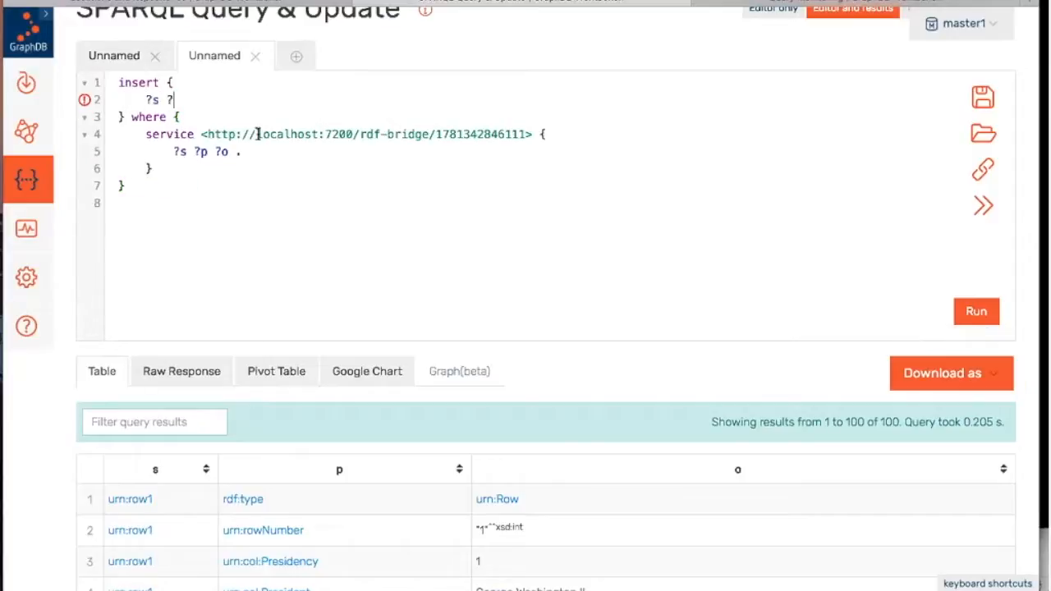
pyautogui.write('p ?o')
# - Examine the row subjects and column properties in the existing OntoRefine query results alongside the insert statement
pyautogui.scroll(1, 263, 124)
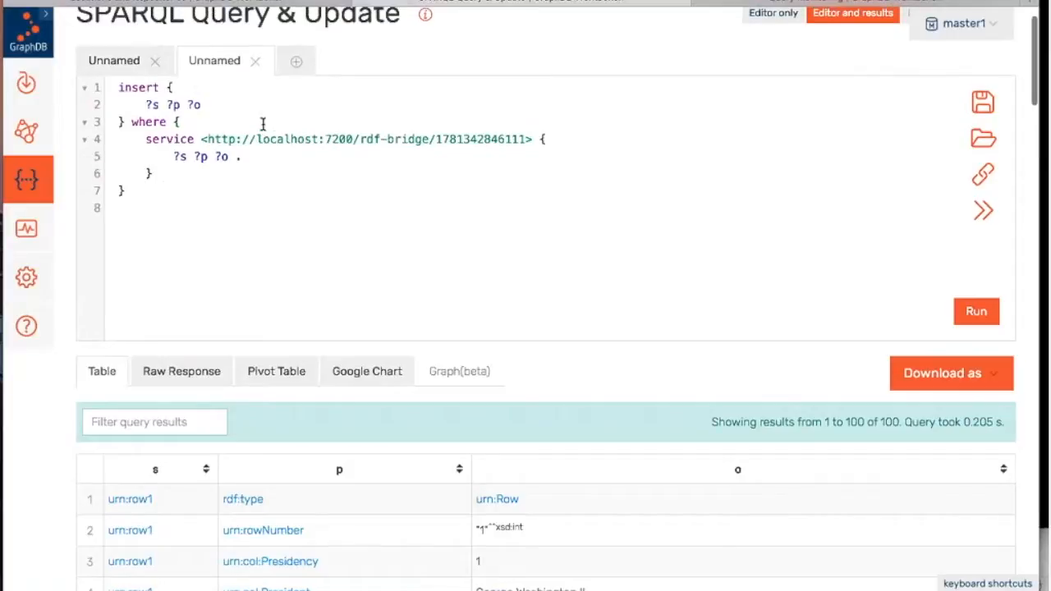
pyautogui.scroll(2, 262, 123)
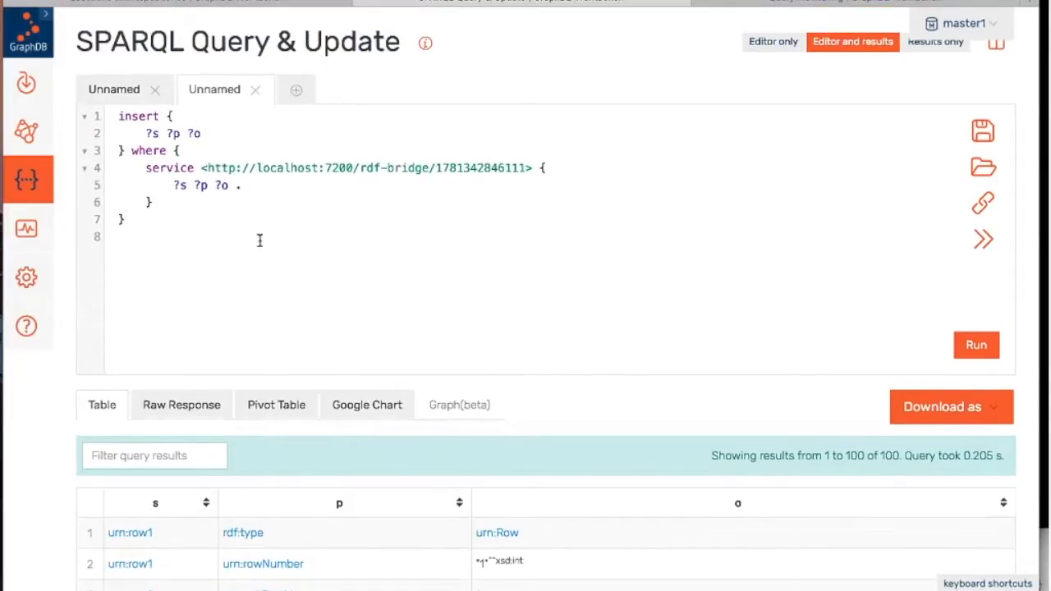
pyautogui.scroll(-5, 260, 239)
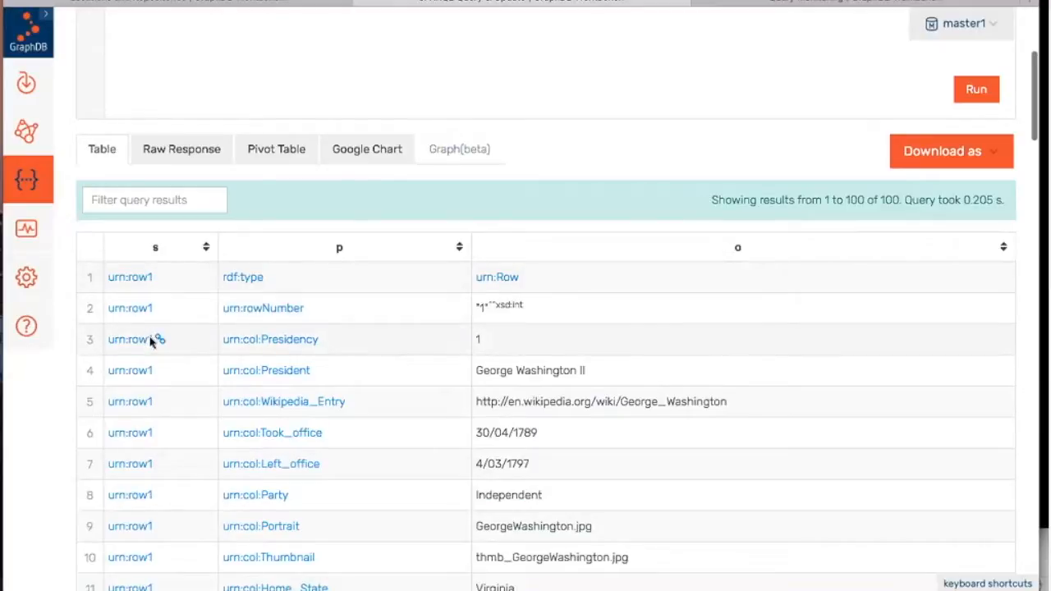
pyautogui.scroll(-5, 154, 401)
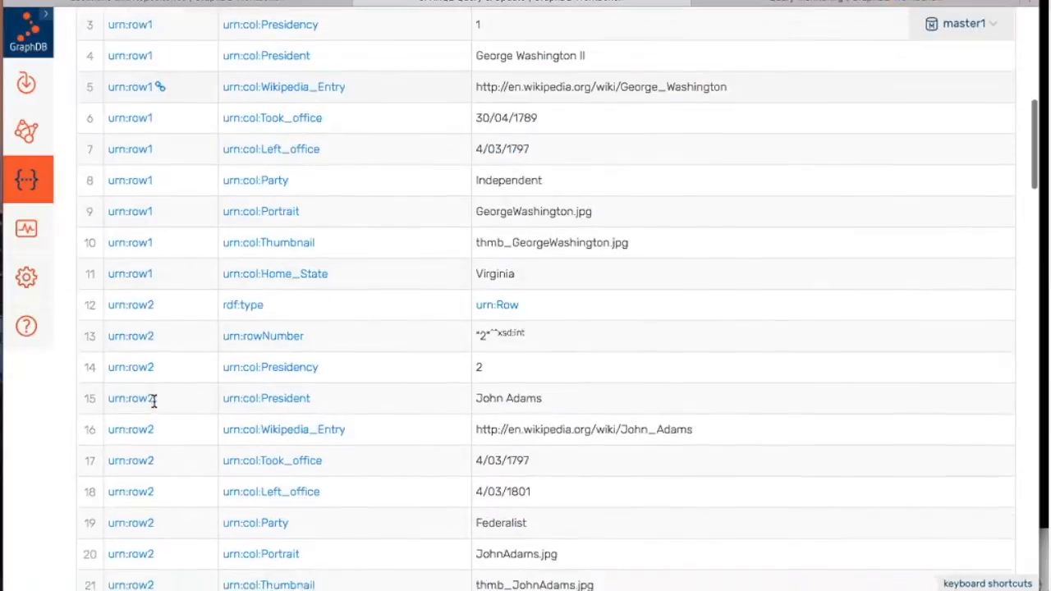
pyautogui.scroll(2, 153, 401)
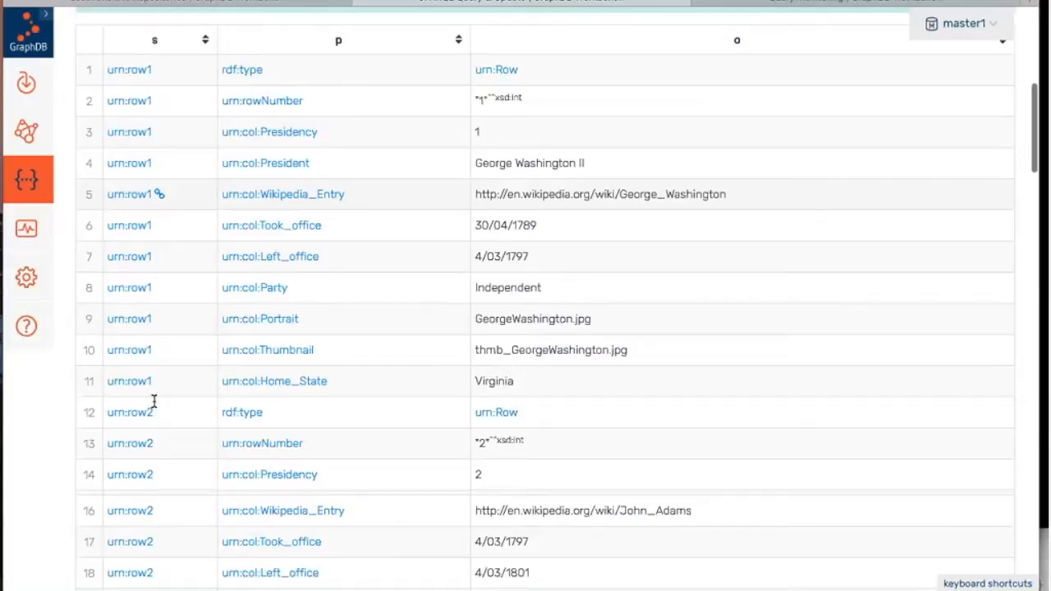
pyautogui.scroll(3, 154, 402)
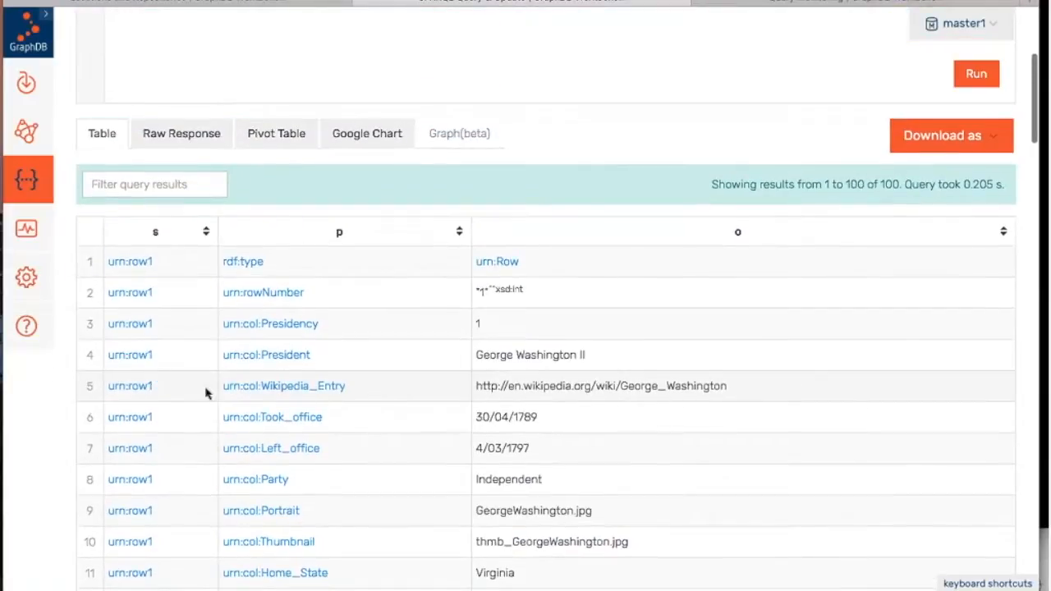
pyautogui.scroll(2, 380, 356)
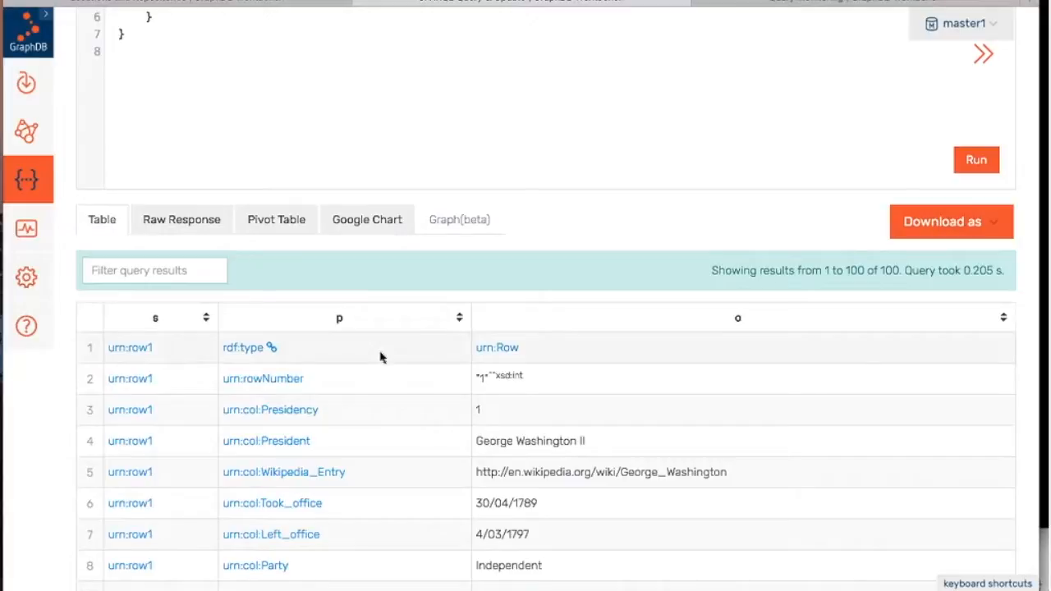
pyautogui.scroll(4, 380, 356)
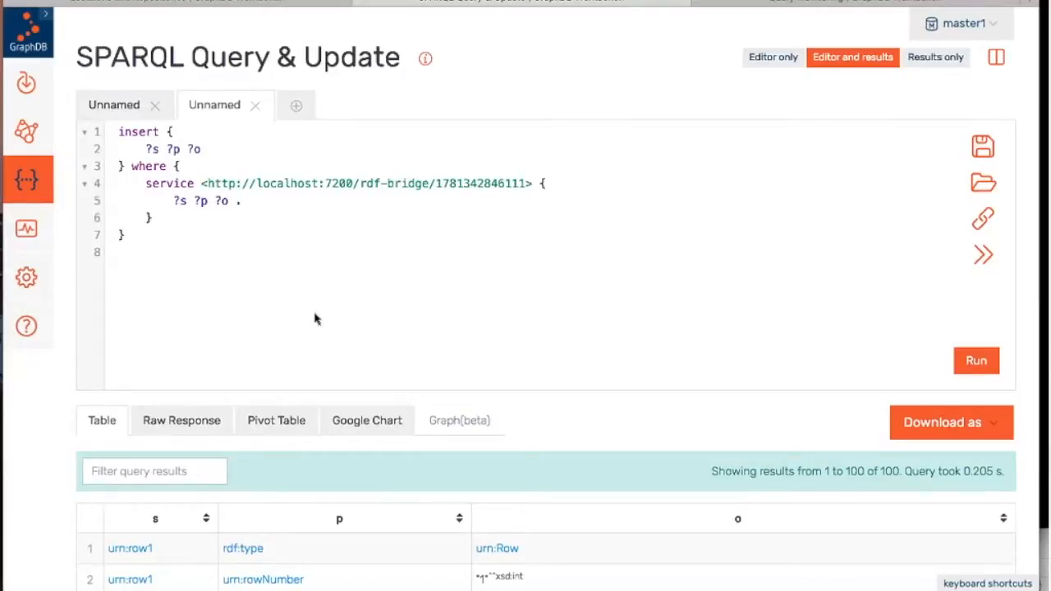
# - Run the insert update on master1 and check the repository's statement counts on the Workbench home page
pyautogui.click(124, 235)
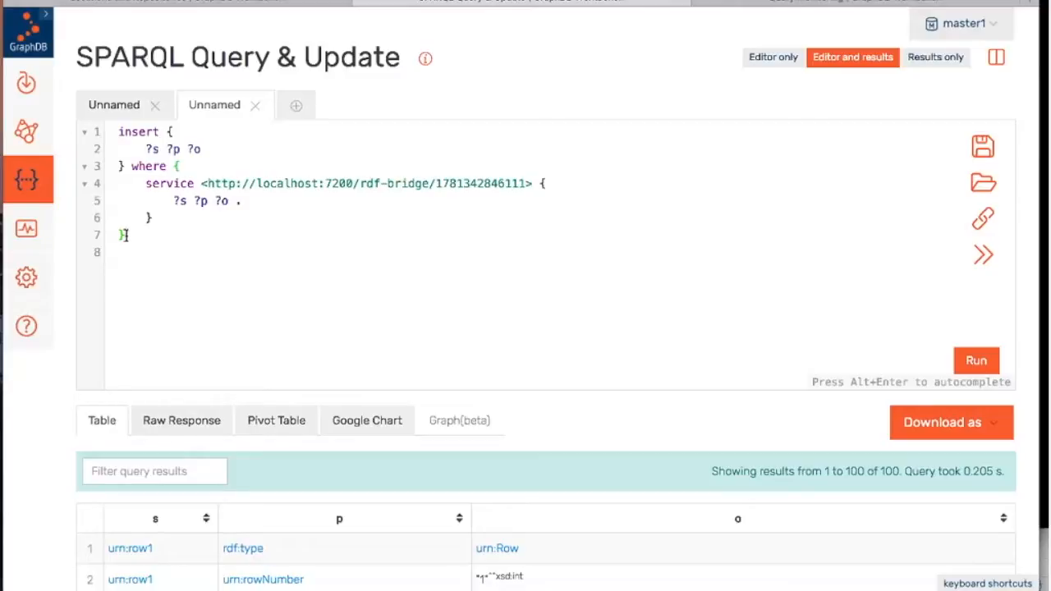
pyautogui.click(971, 357)
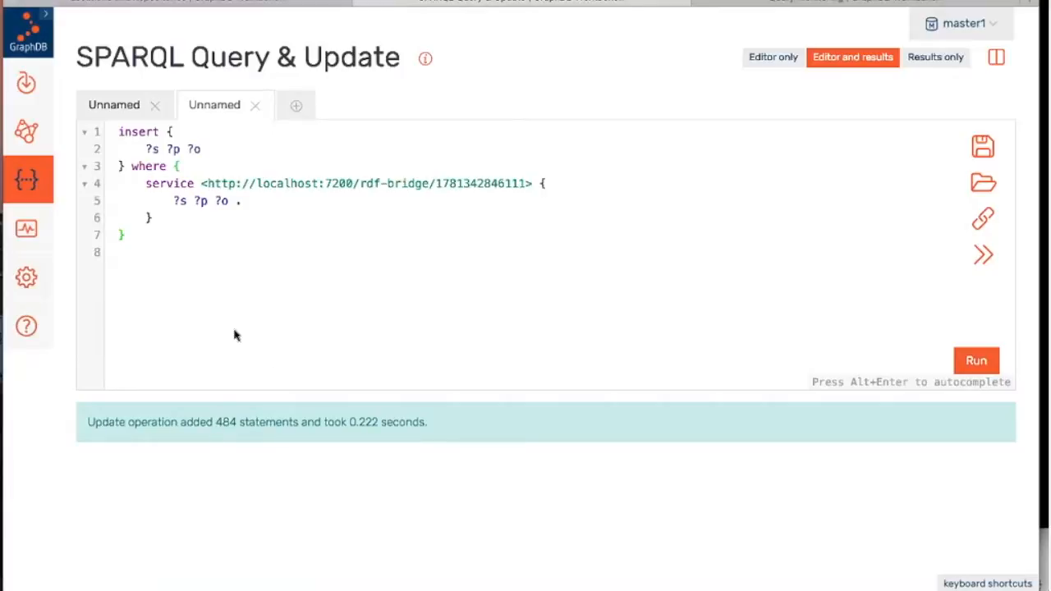
pyautogui.click(31, 39)
pyautogui.scroll(-3, 356, 239)
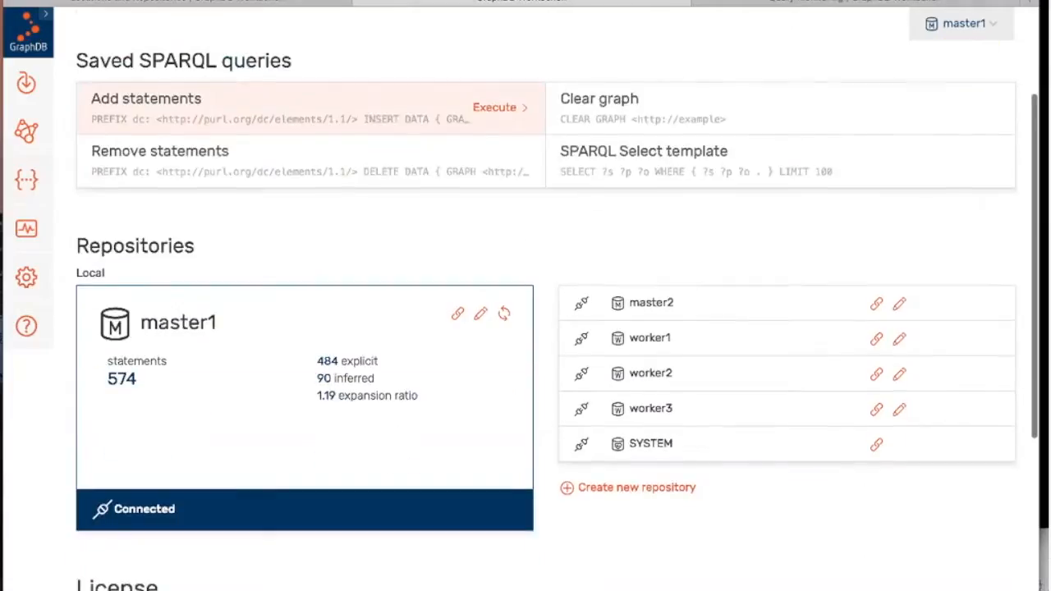
pyautogui.scroll(-1, 241, 301)
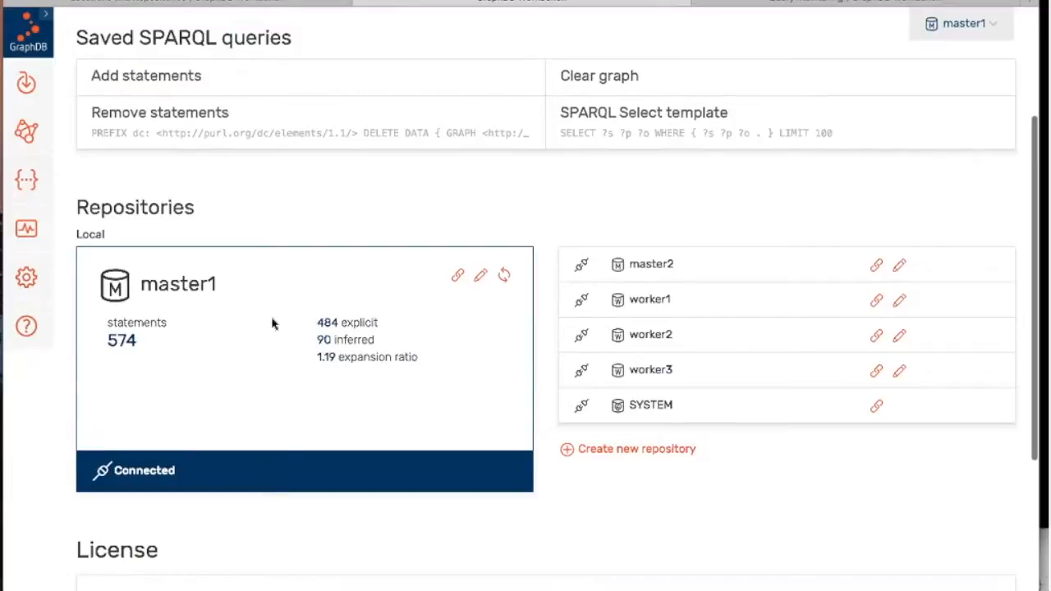
pyautogui.scroll(1, 274, 324)
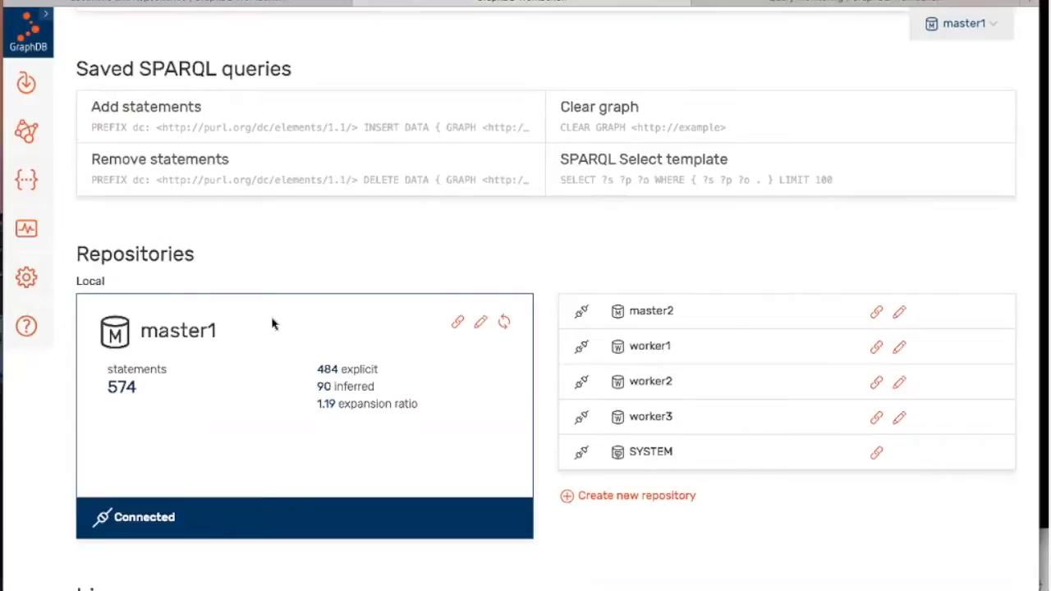
pyautogui.scroll(2, 382, 259)
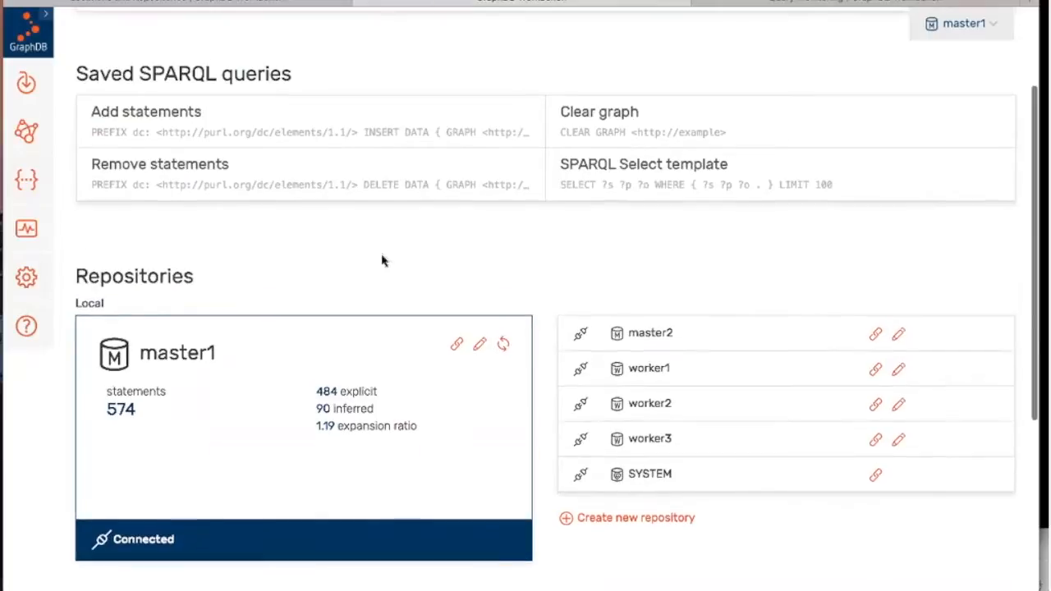
pyautogui.scroll(1, 382, 259)
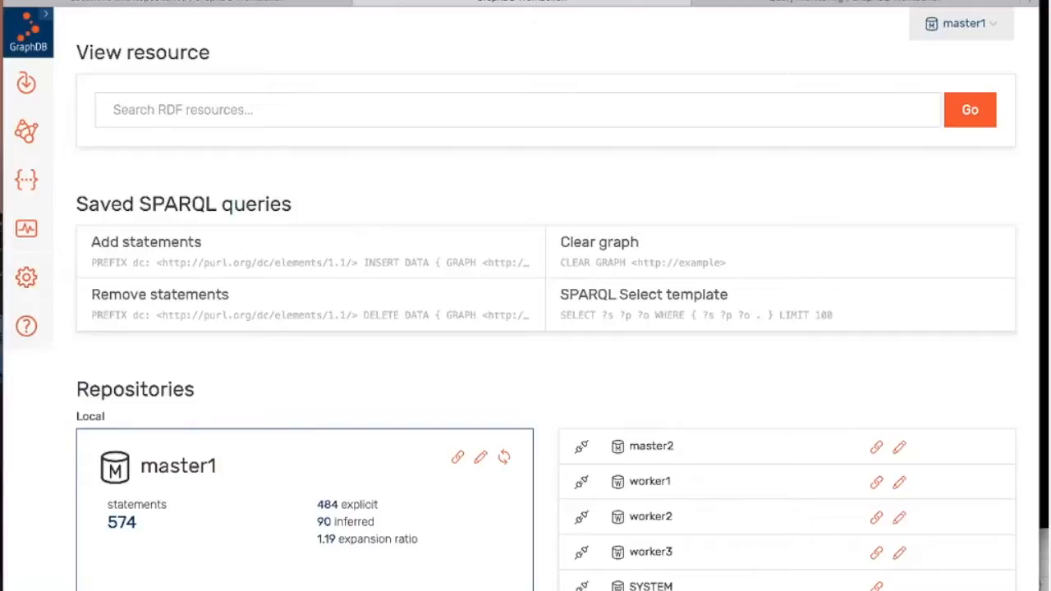
pyautogui.click(174, 105)
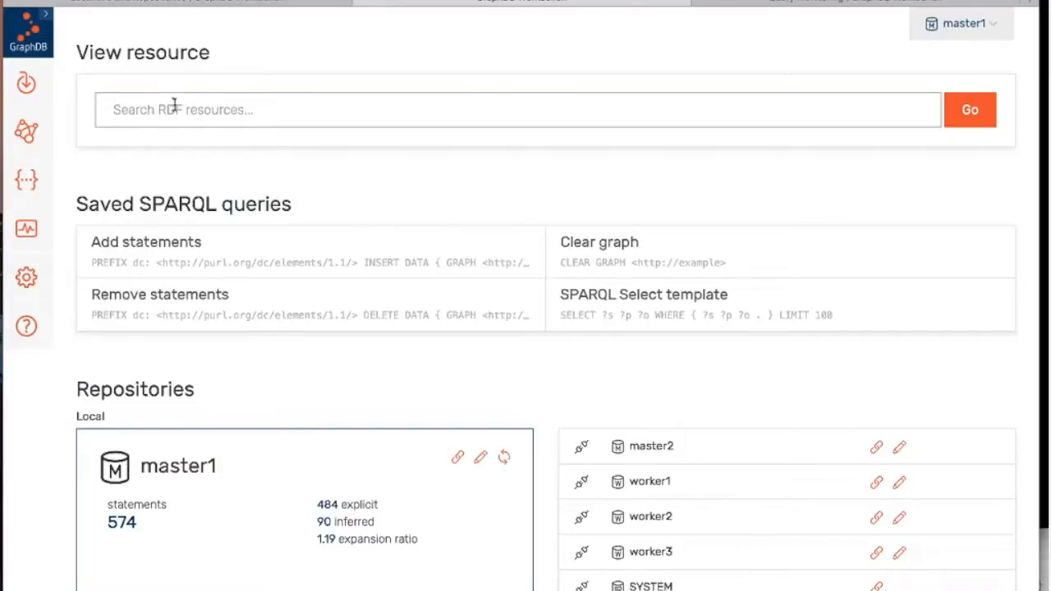
# - Open a new query in the SPARQL editor and change its triple pattern to ?s <urn:col:President> ?v
pyautogui.click(27, 179)
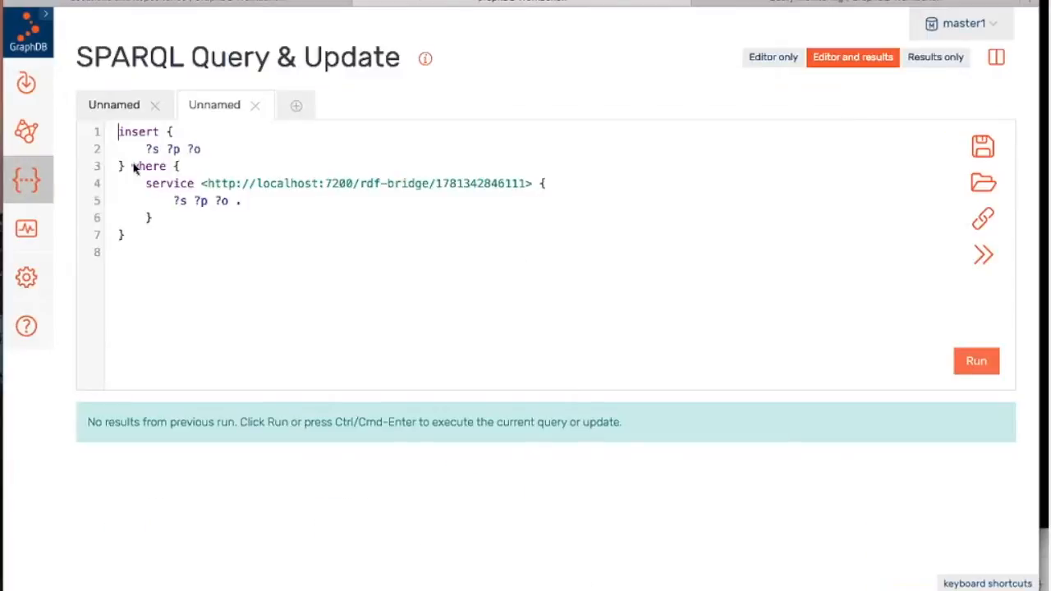
pyautogui.click(295, 105)
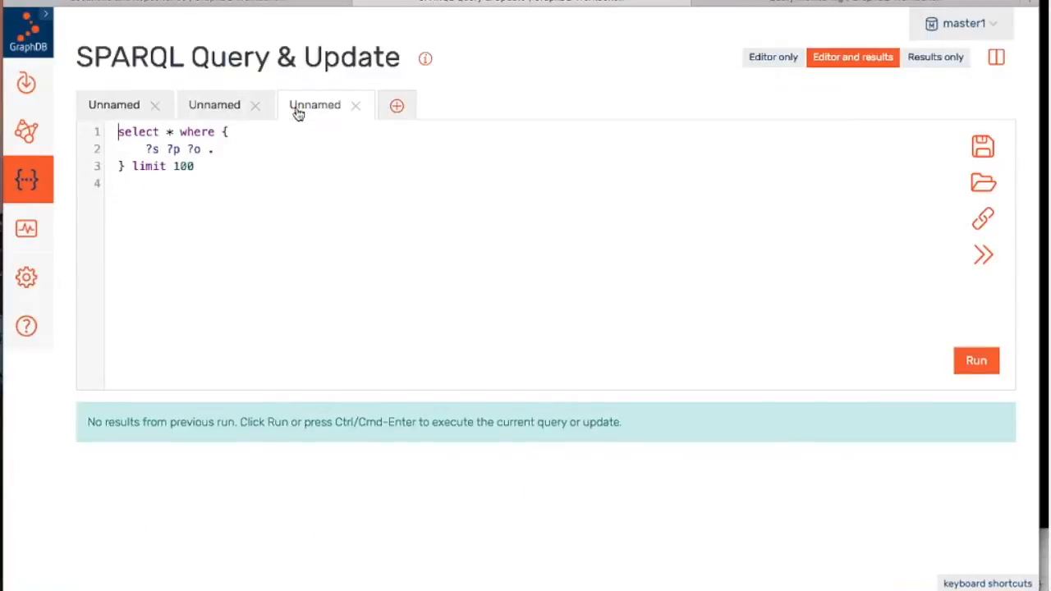
pyautogui.moveTo(146, 149); pyautogui.dragTo(204, 149)
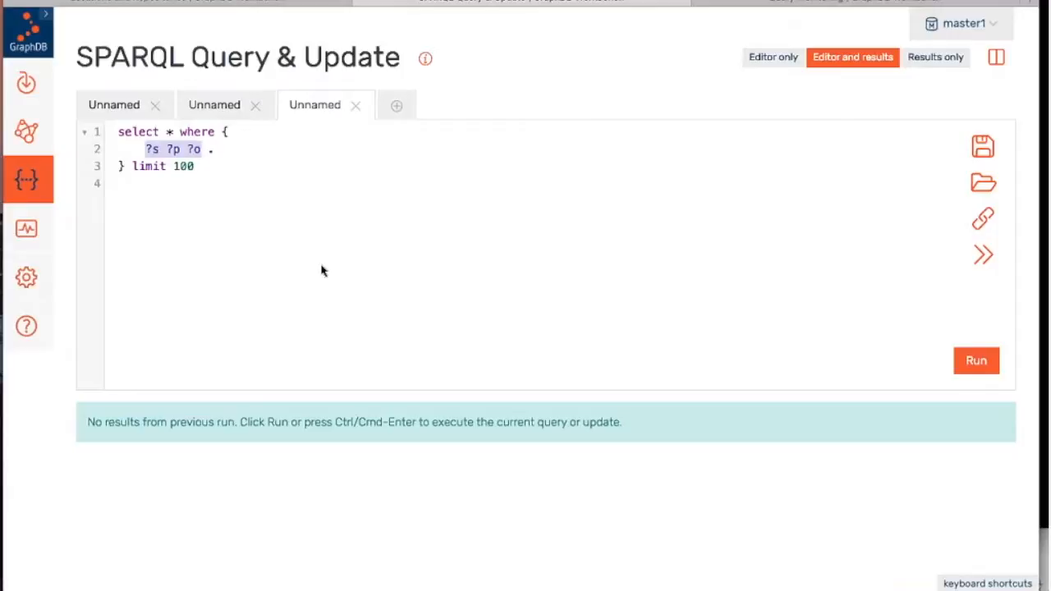
pyautogui.write('?')
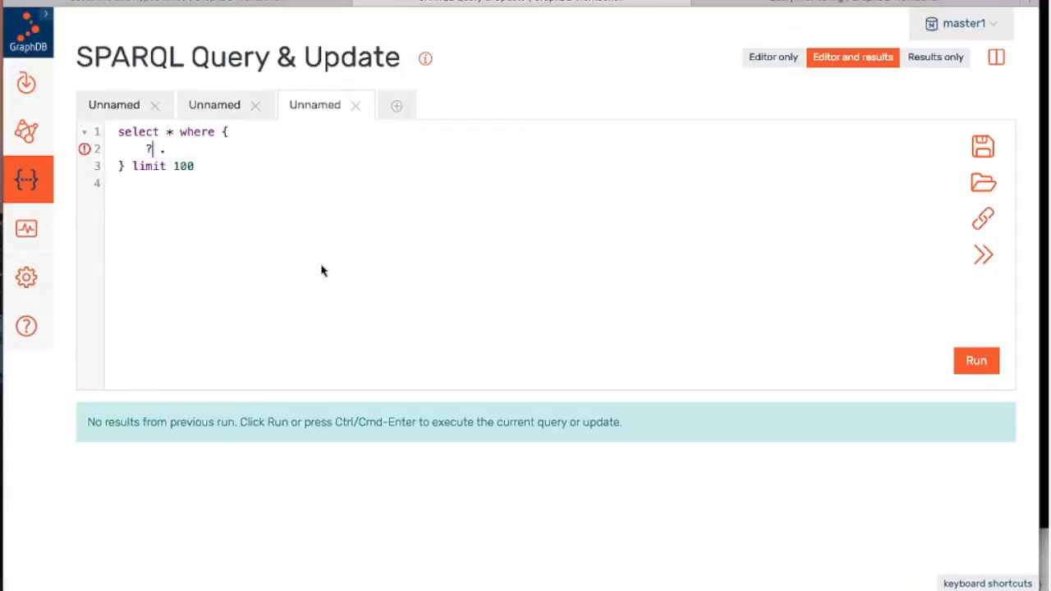
pyautogui.write('s <urn:col:P')
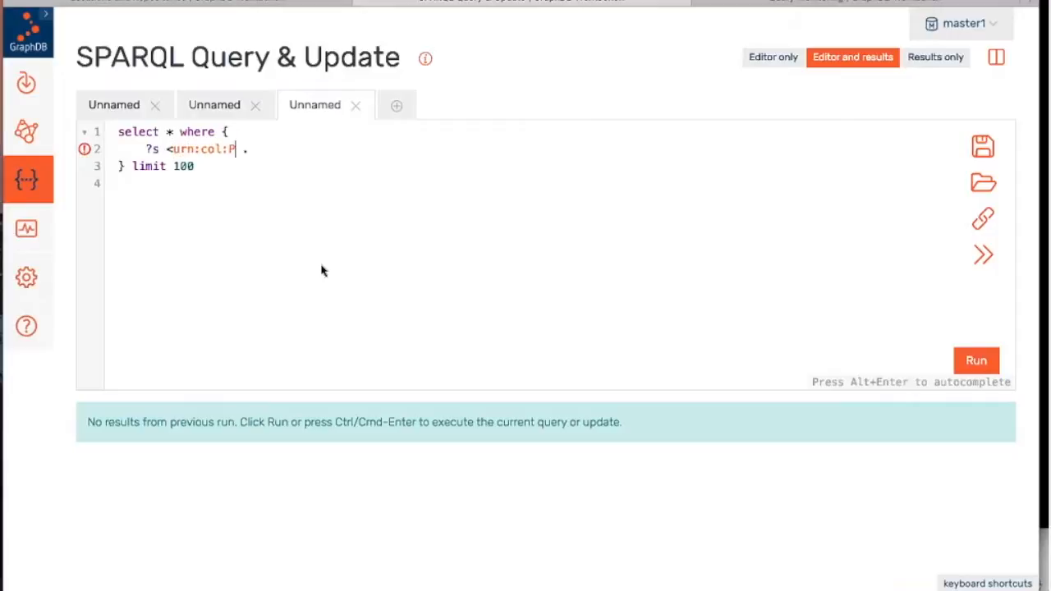
pyautogui.write('resident> ')
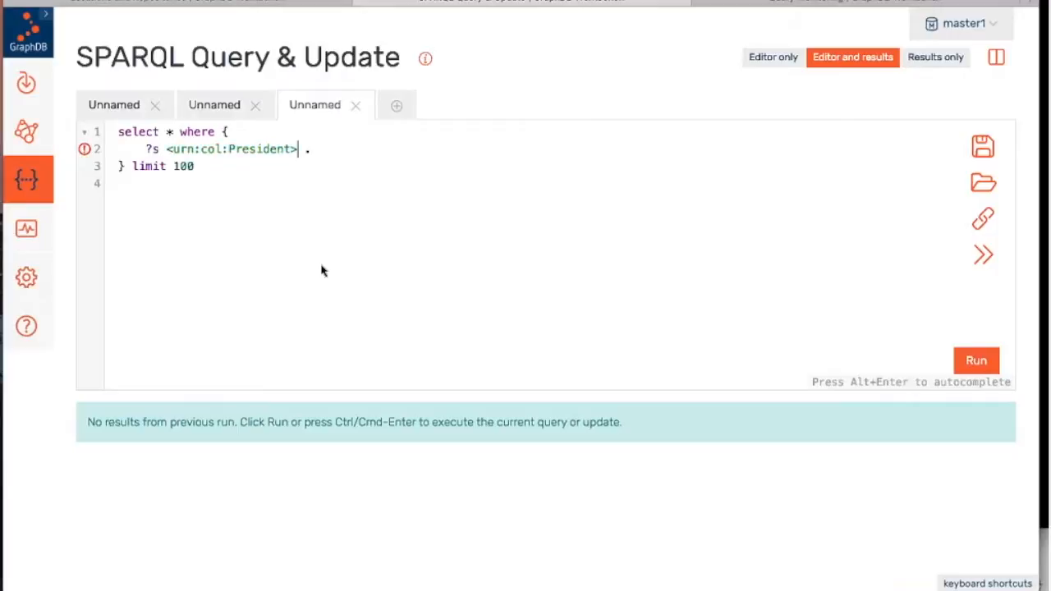
pyautogui.write('?v')
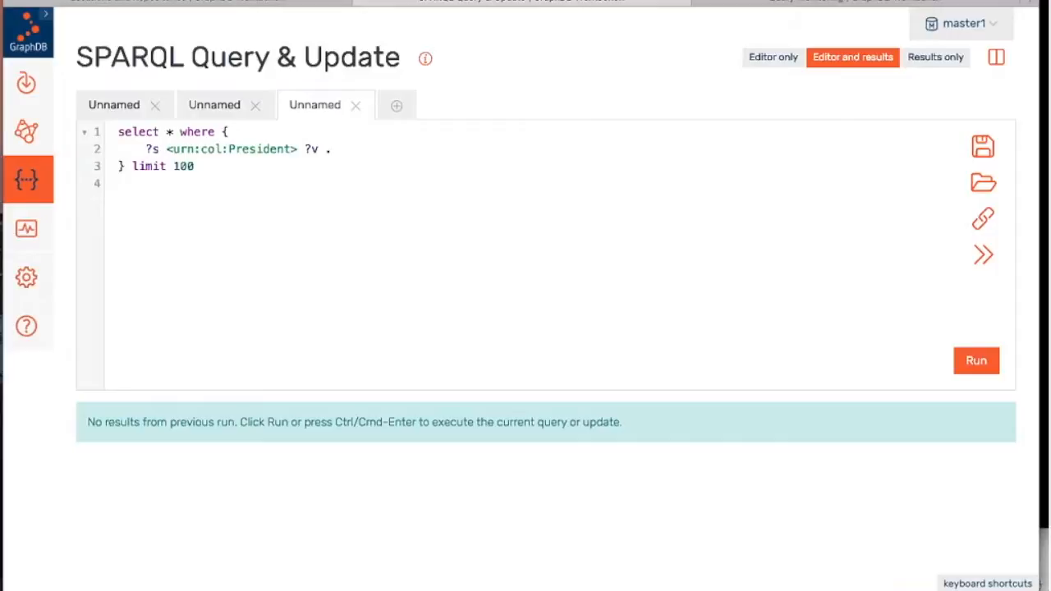
# - Run the president query against master1 and look through the returned rows
pyautogui.hotkey('ctrl', 'Return')
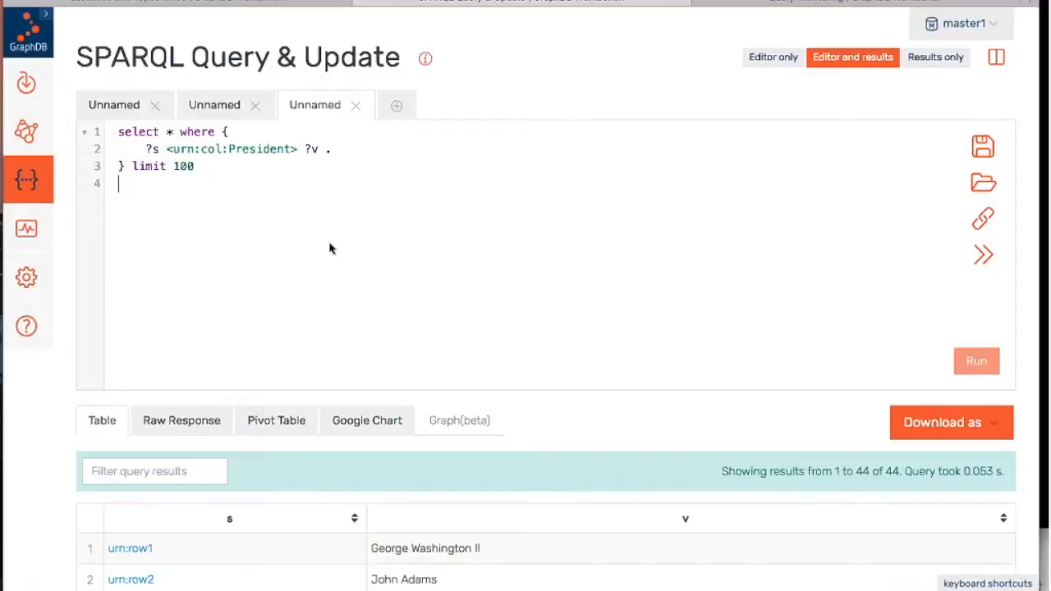
pyautogui.scroll(-2, 542, 403)
pyautogui.scroll(-5, 542, 403)
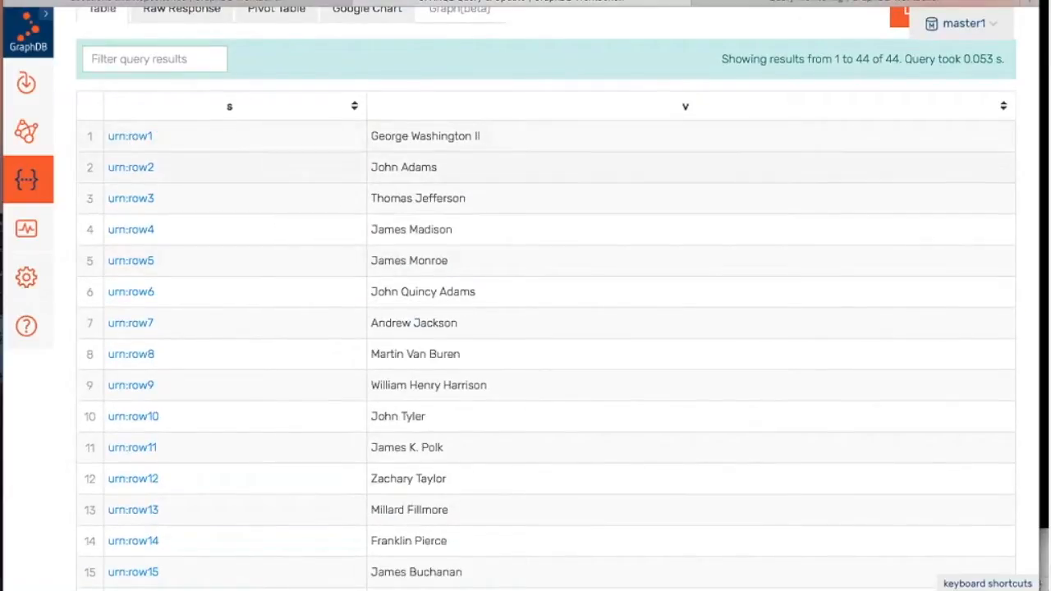
pyautogui.scroll(-6, 486, 206)
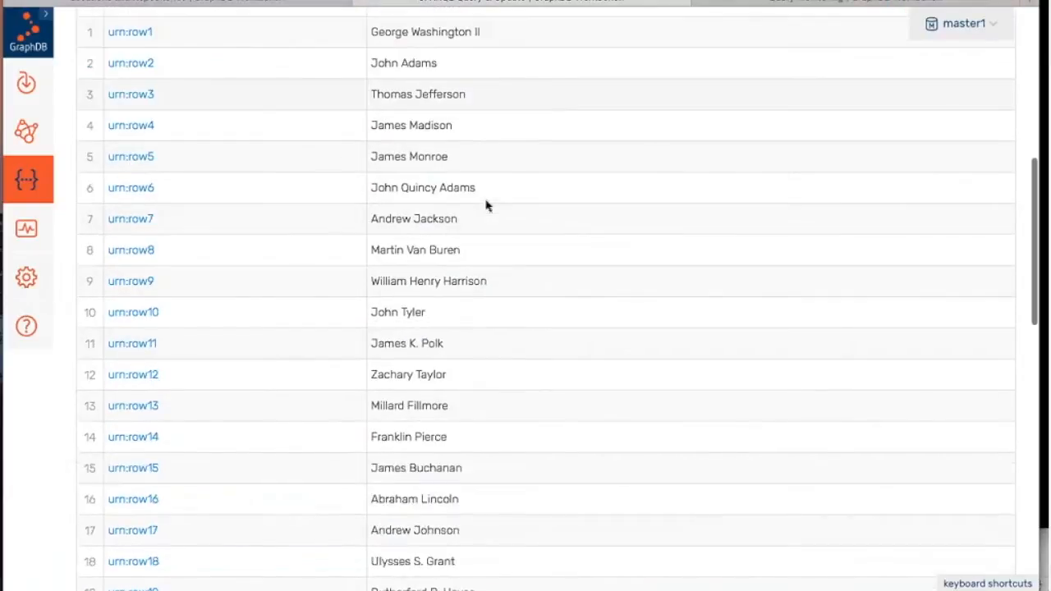
pyautogui.scroll(10, 485, 206)
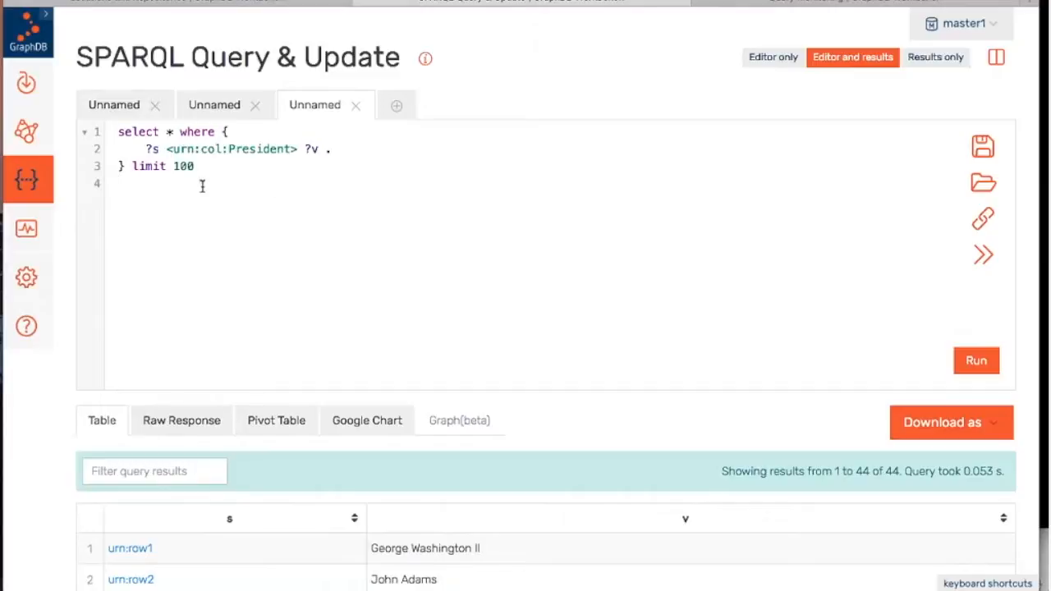
pyautogui.scroll(-3, 339, 310)
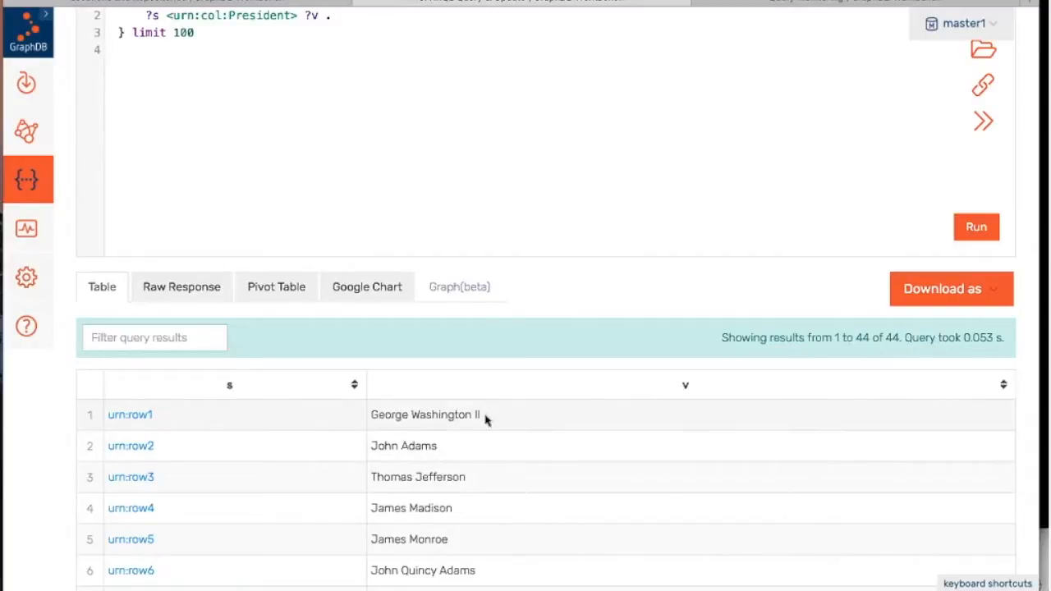
pyautogui.scroll(3, 497, 173)
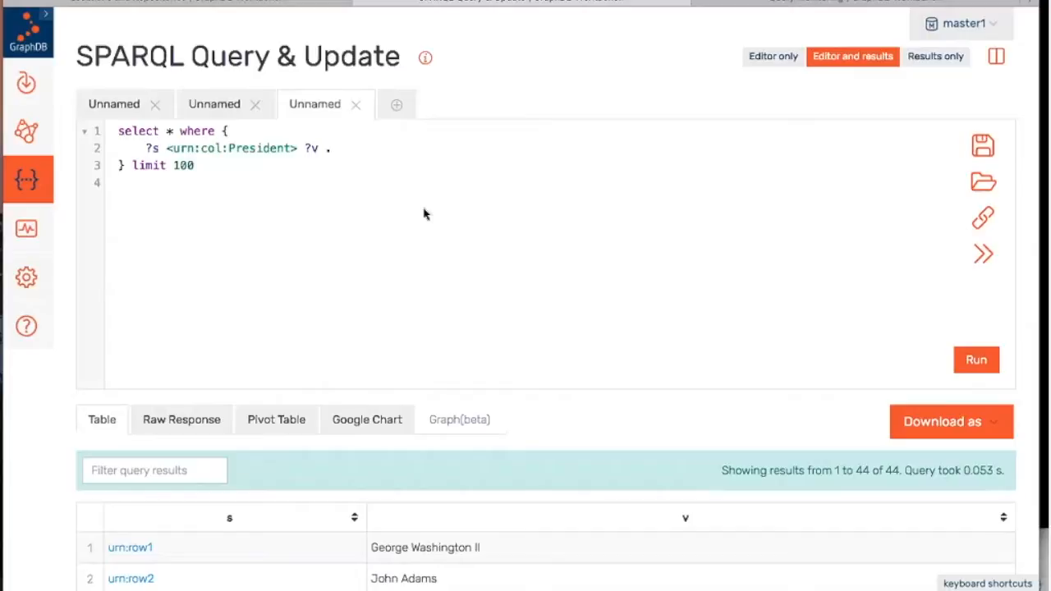
pyautogui.scroll(1, 506, 241)
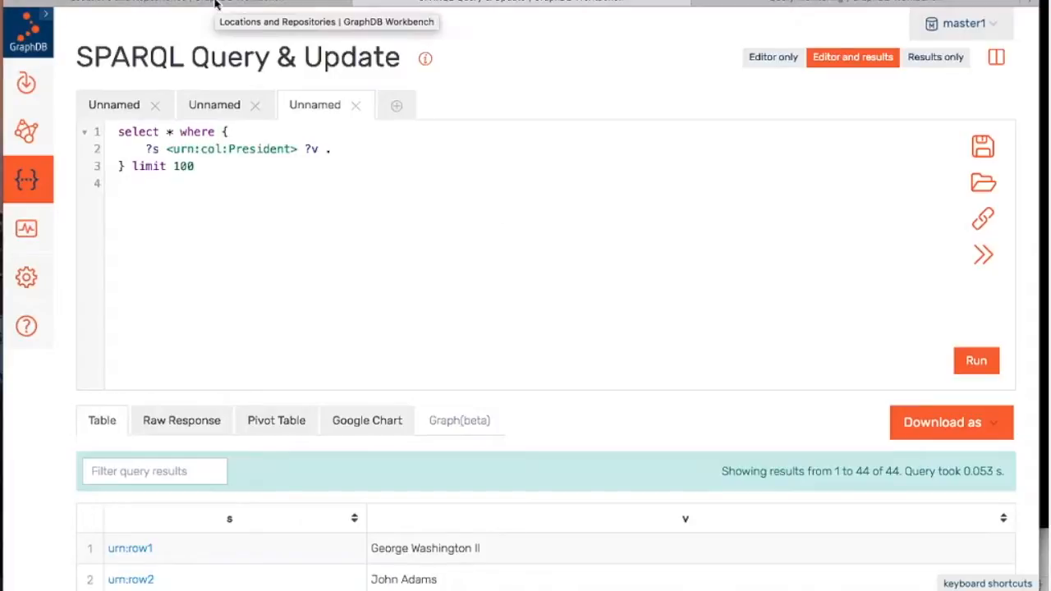
# - Load the Workbench home page on localhost in the query monitoring browser tab and connect to the factforge_2016 repository
pyautogui.click(772, 2)
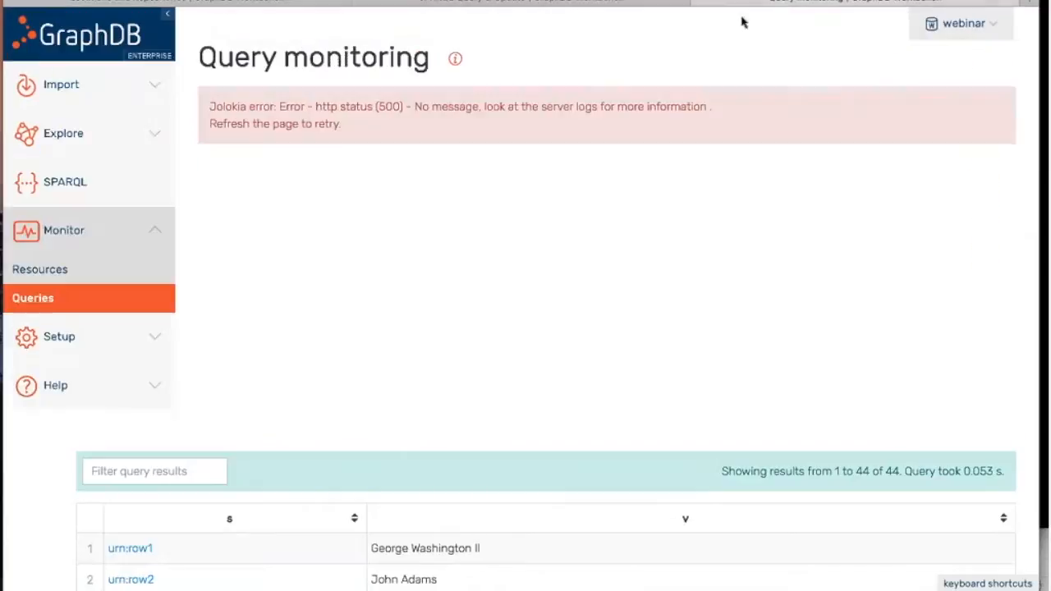
pyautogui.press('super+l')
pyautogui.write('localhost')
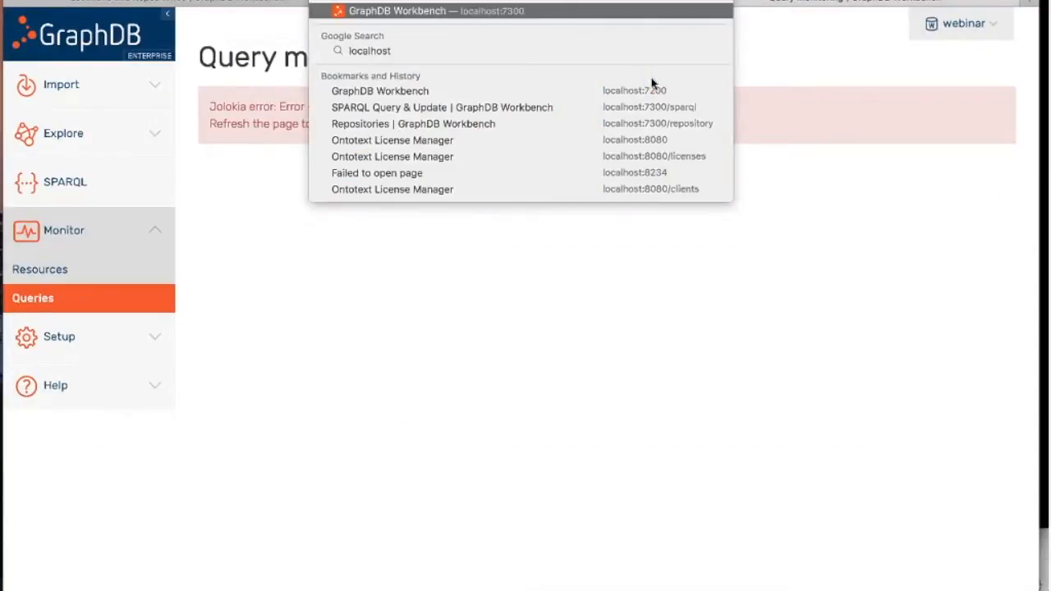
pyautogui.press('Return')
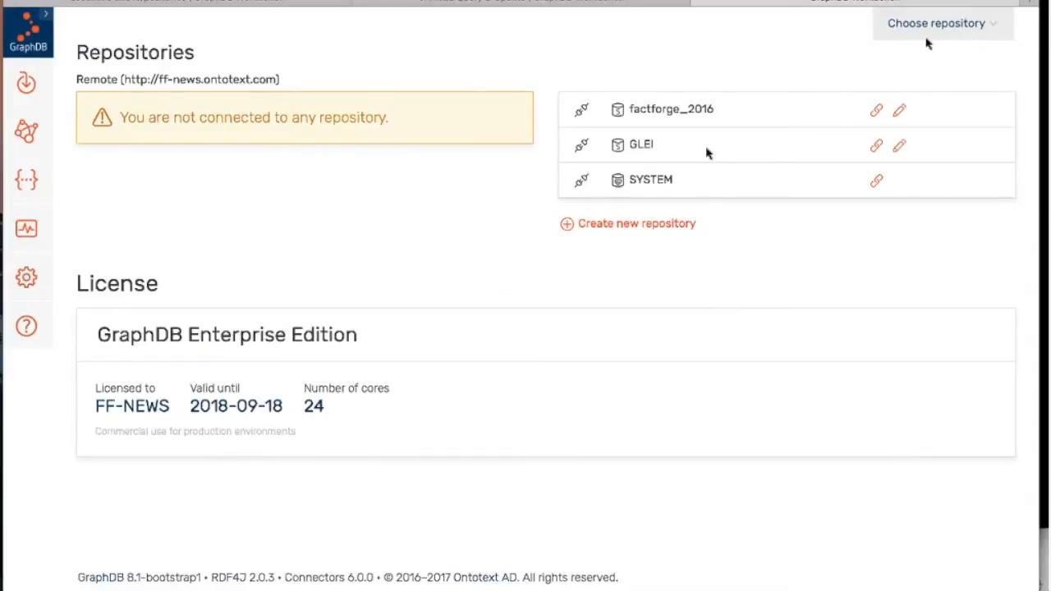
pyautogui.click(924, 47)
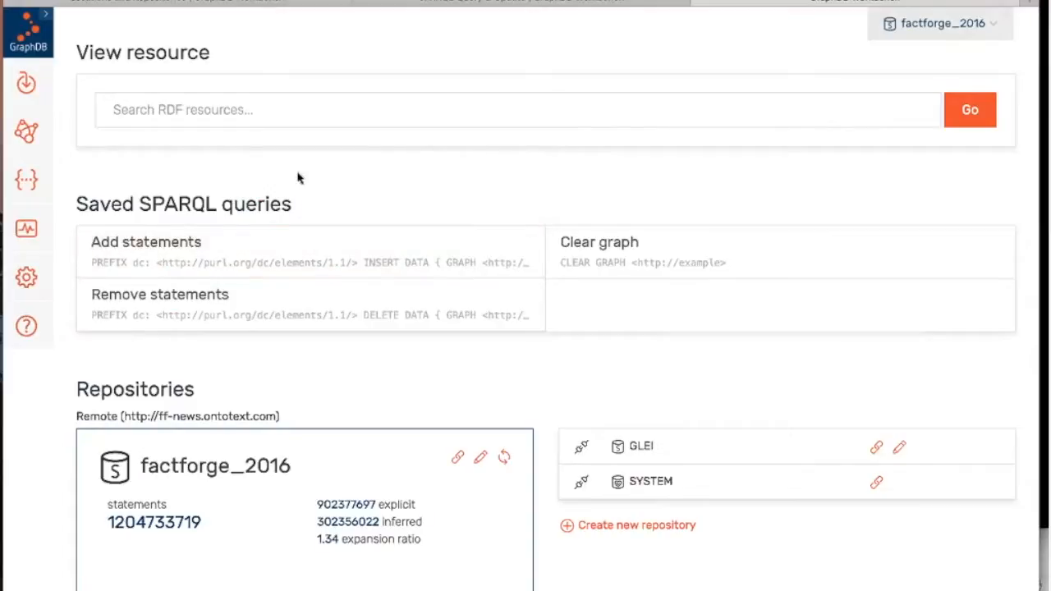
# - Open a new blank query in the SPARQL editor for factforge_2016
pyautogui.click(32, 184)
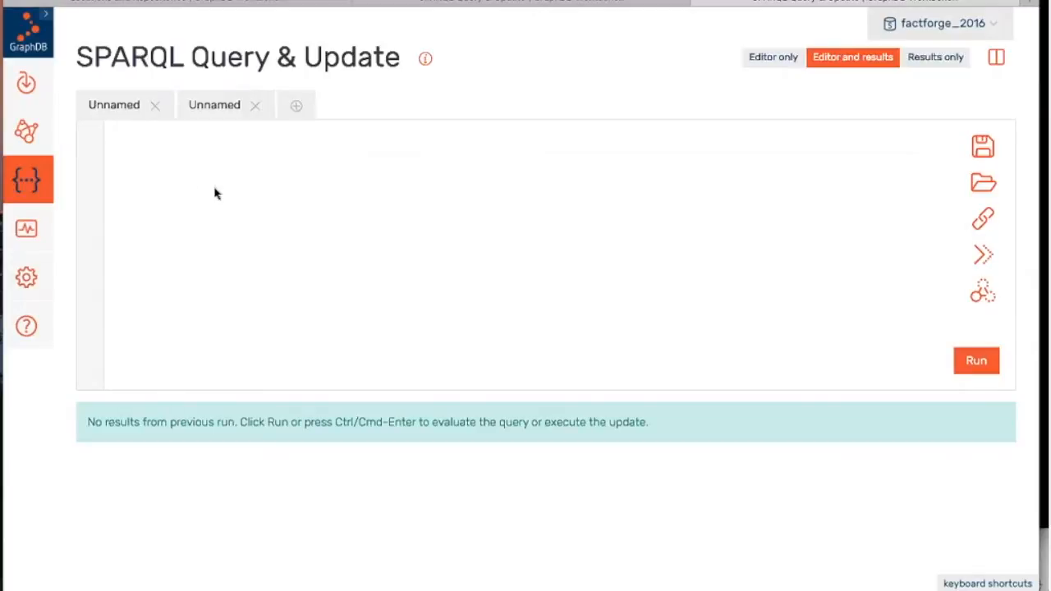
pyautogui.click(217, 115)
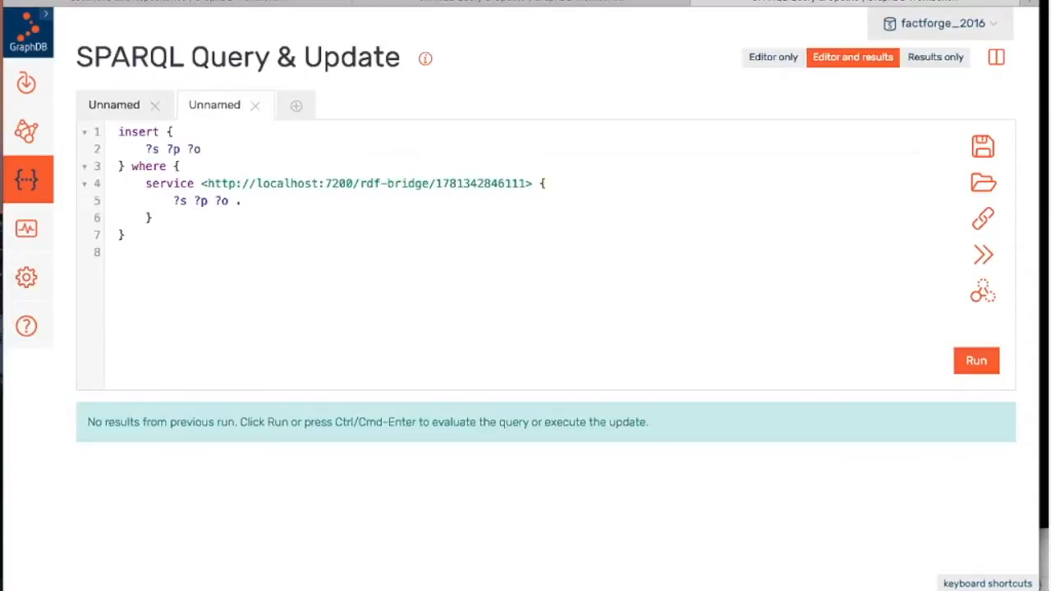
pyautogui.click(296, 118)
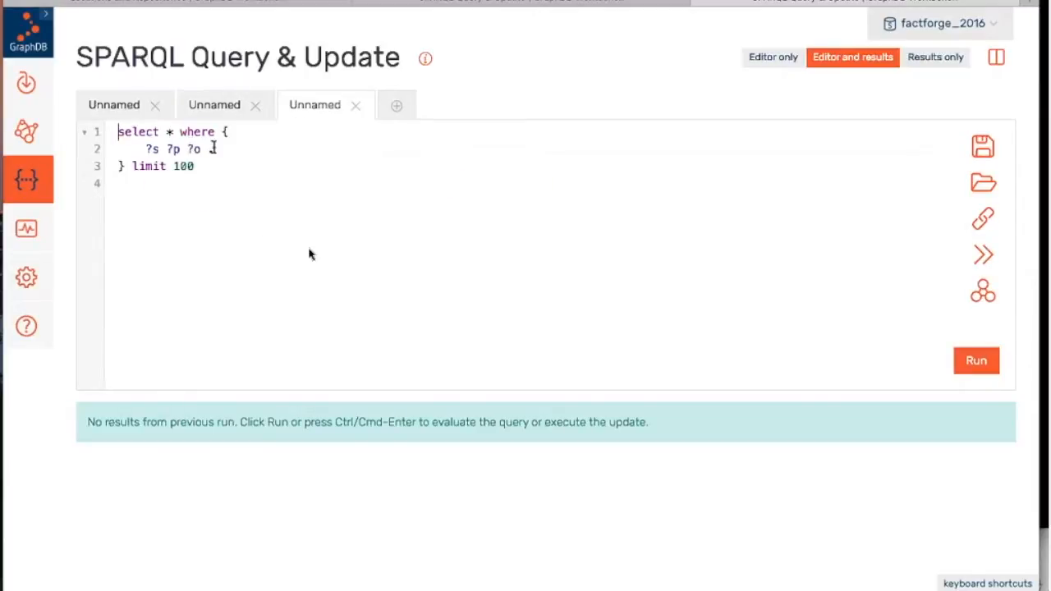
# - Copy the count(*) query with three triple patterns from the master1 editor into the new factforge_2016 query and run it
pyautogui.click(497, 3)
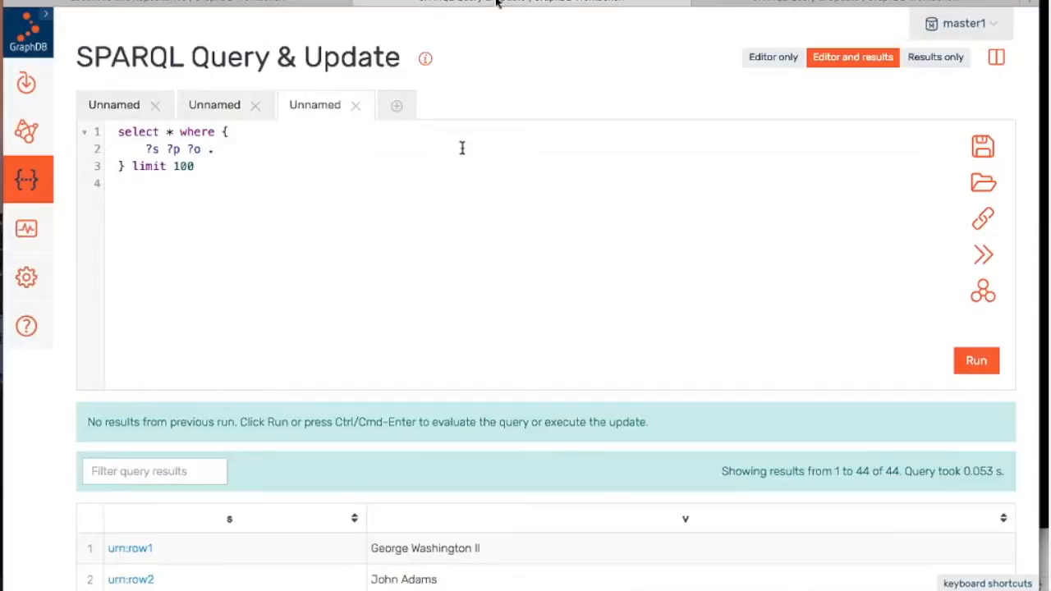
pyautogui.click(227, 109)
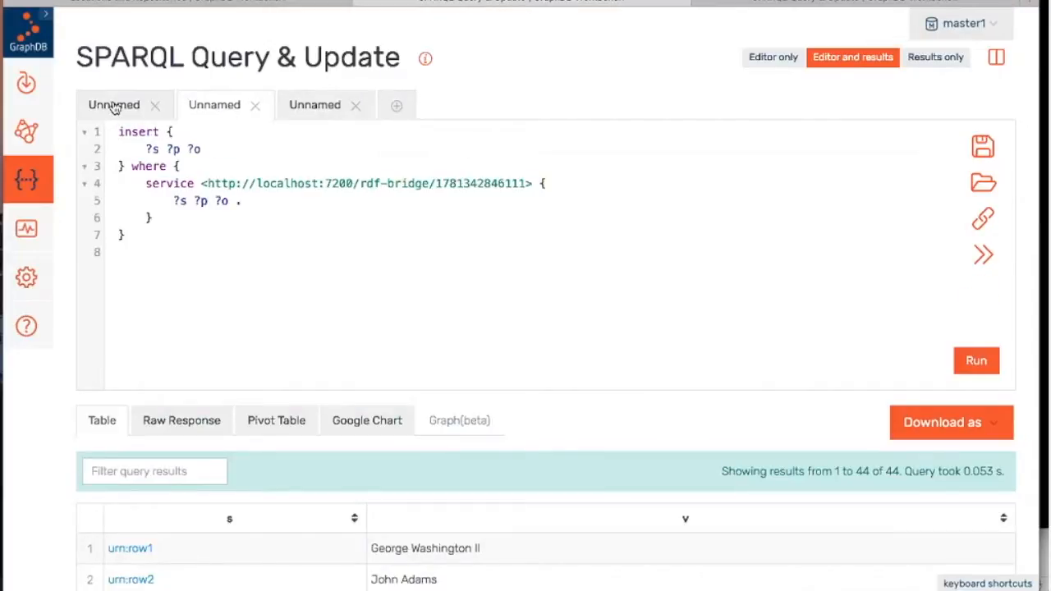
pyautogui.click(115, 108)
pyautogui.moveTo(115, 217); pyautogui.dragTo(107, 128)
pyautogui.hotkey('ctrl', 'c')
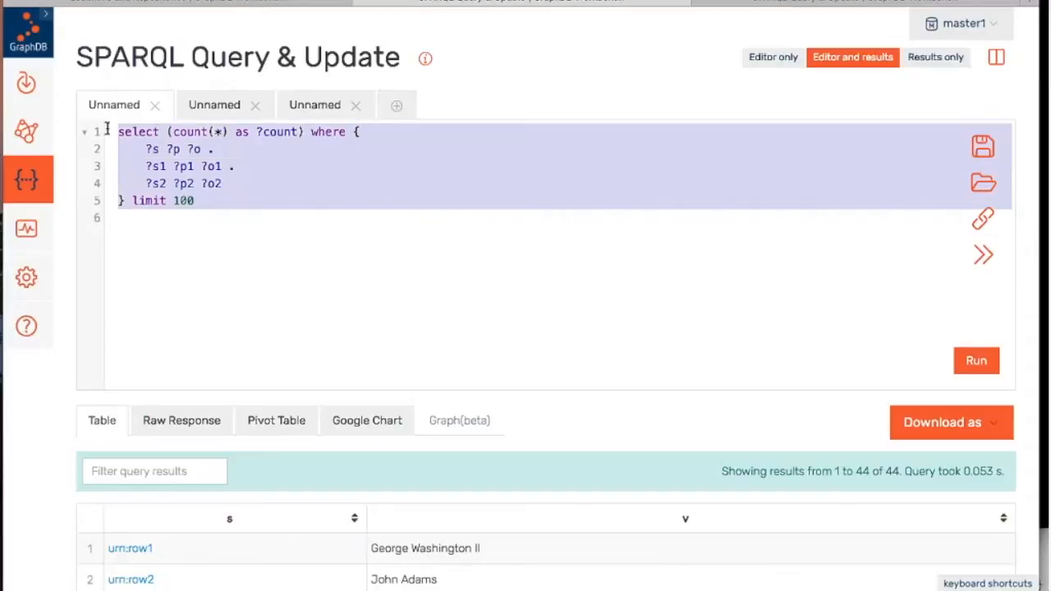
pyautogui.click(800, 3)
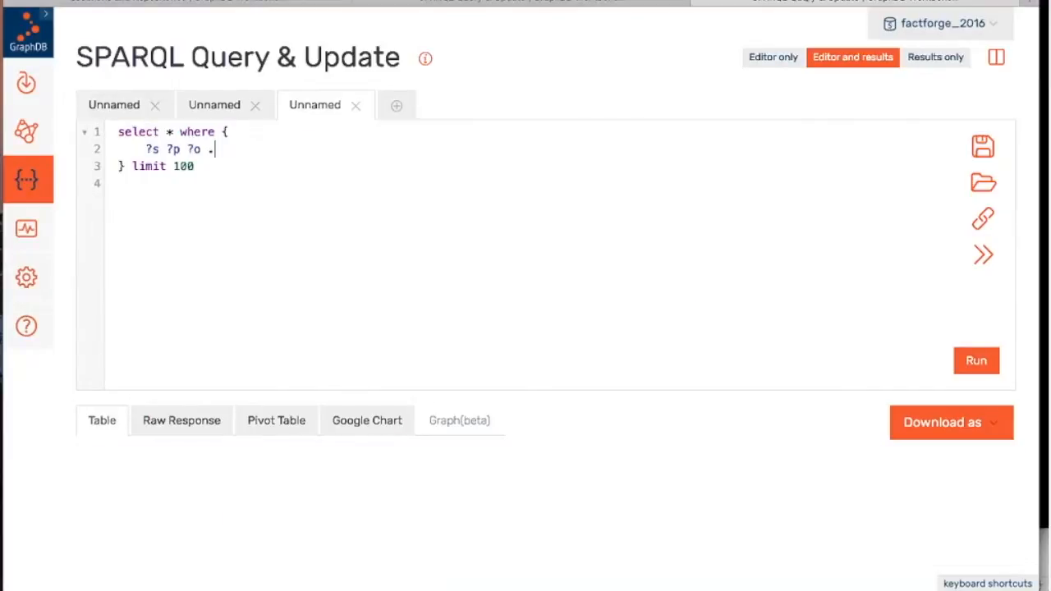
pyautogui.hotkey('ctrl', 'a')
pyautogui.hotkey('ctrl', 'v')
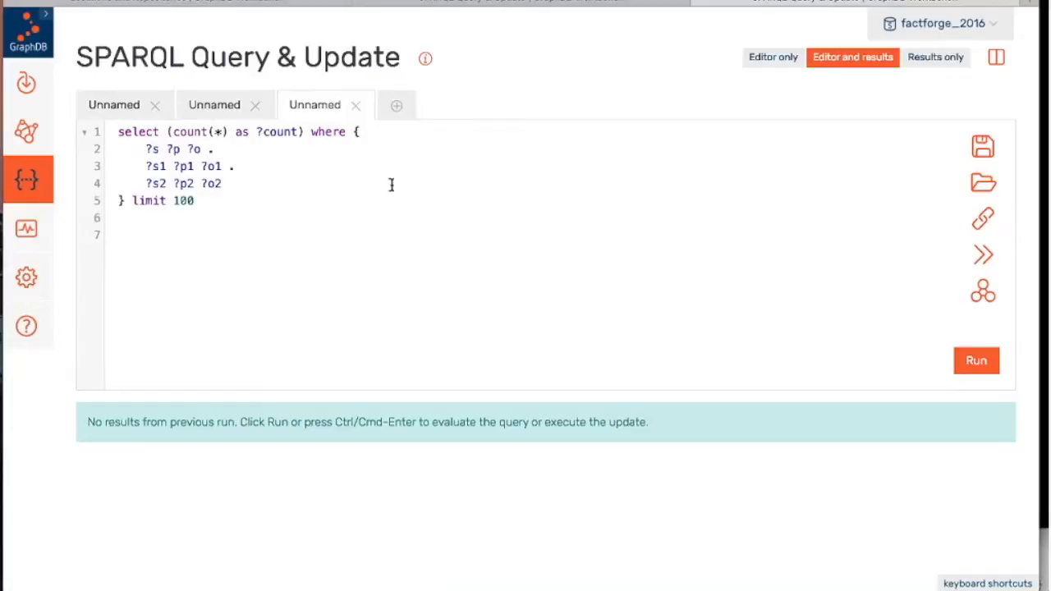
pyautogui.hotkey('ctrl', 'Return')
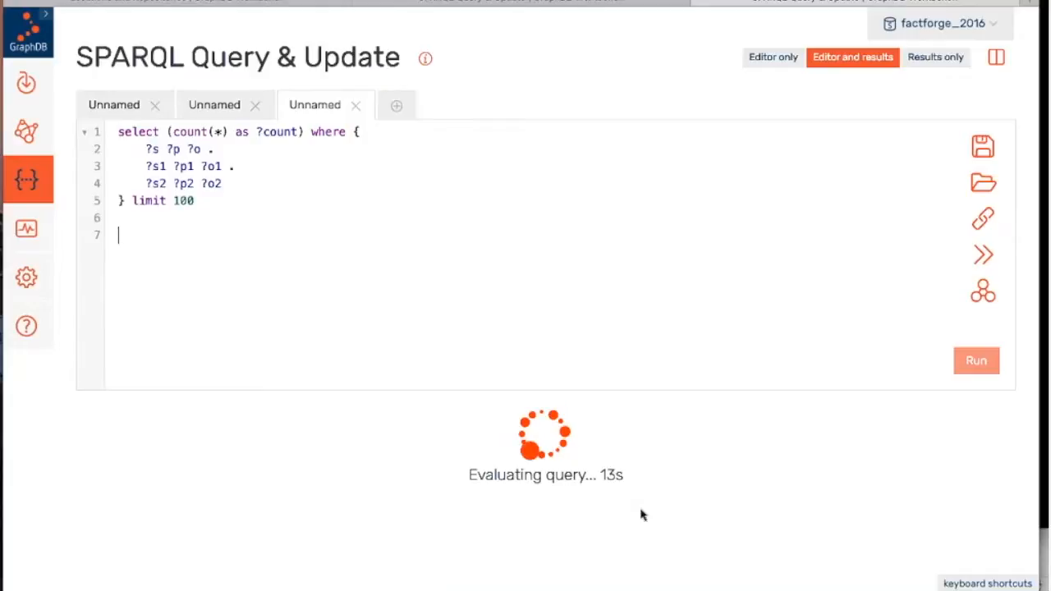
pyautogui.click(265, 254)
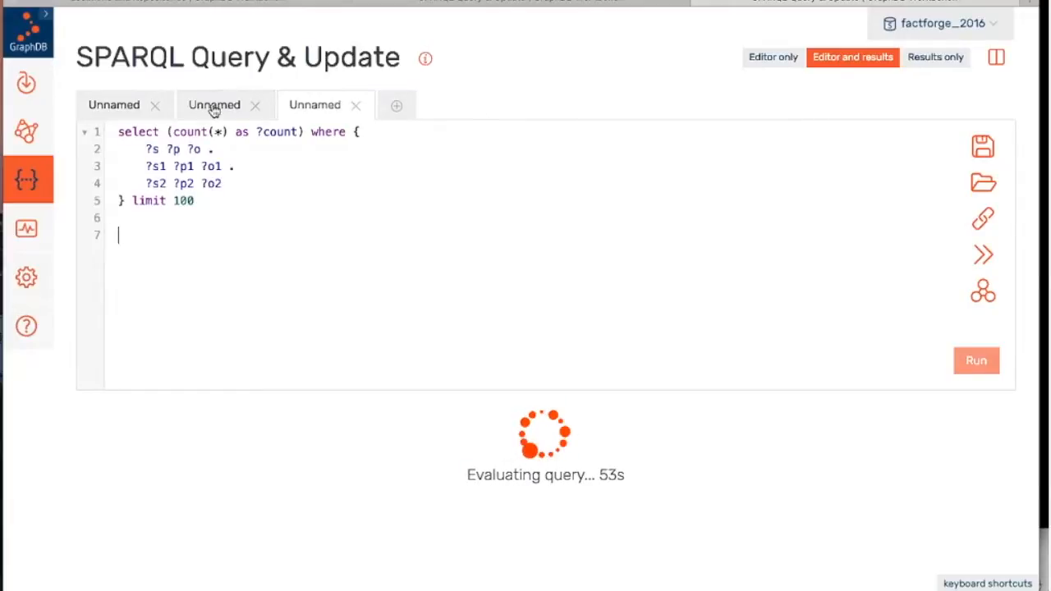
# - Reload the page to abandon the running count query and clear all text from the third query
pyautogui.press('super+r')
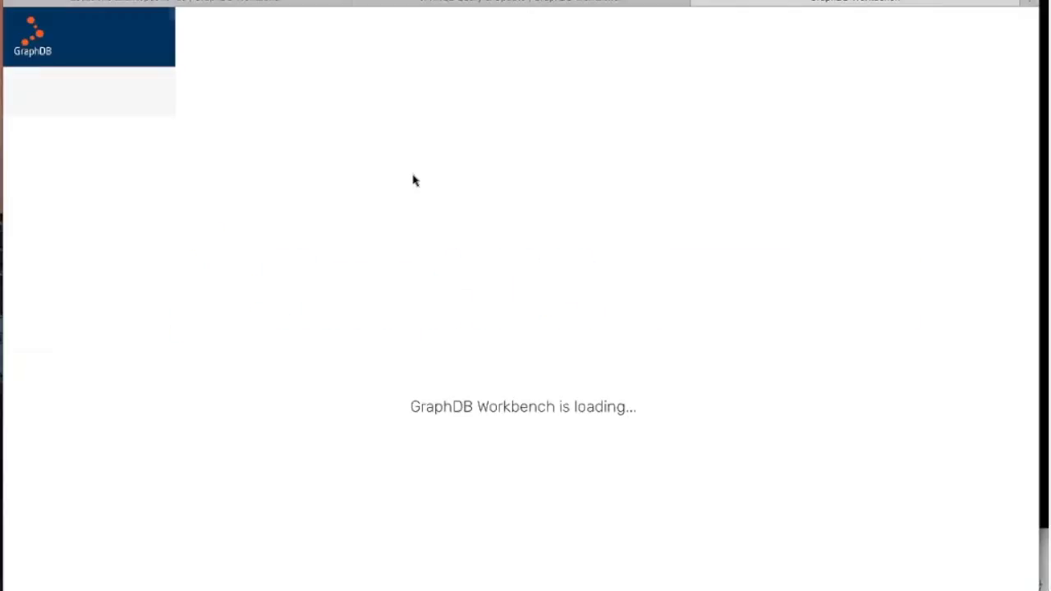
pyautogui.click(215, 111)
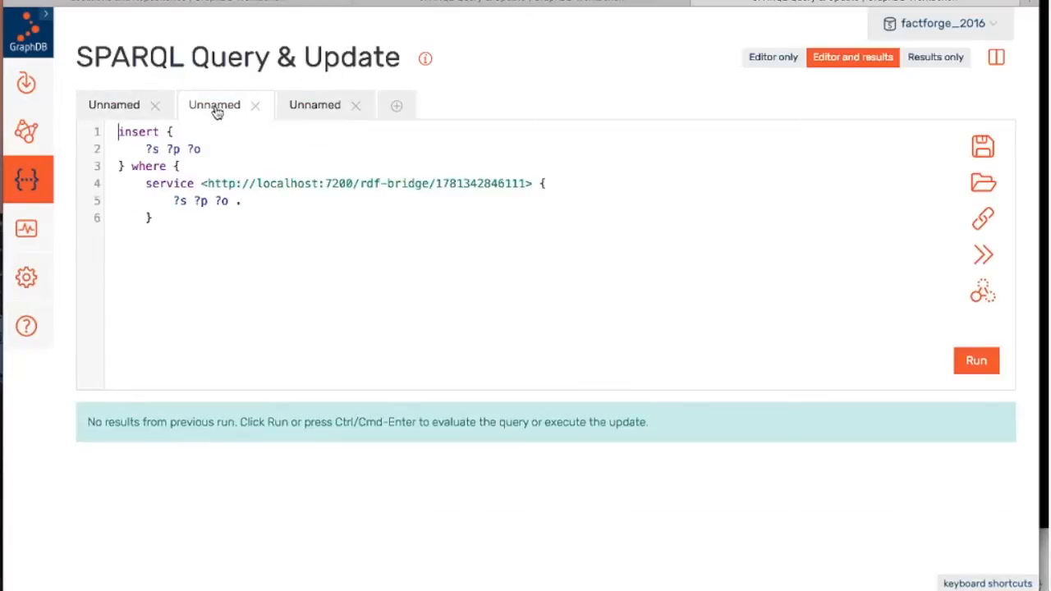
pyautogui.click(325, 111)
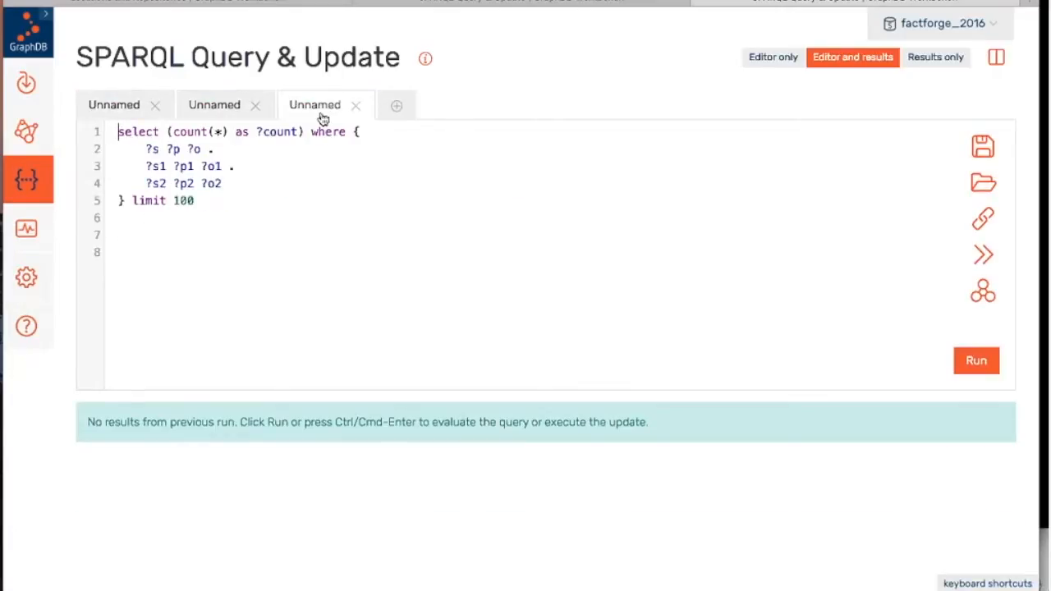
pyautogui.press('super+a')
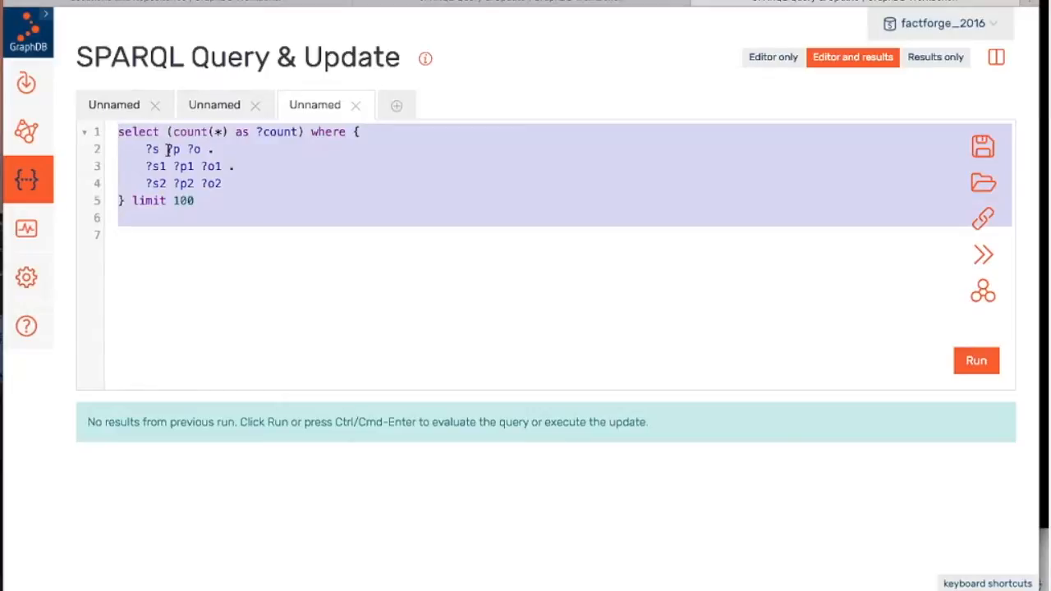
pyautogui.press('BackSpace')
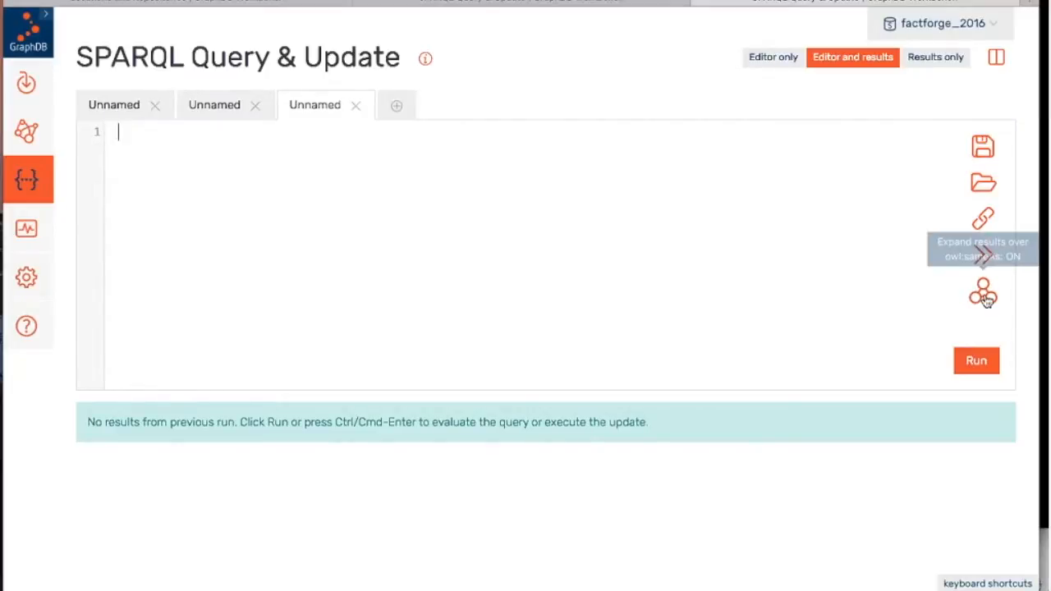
# - Write the query select * { dbr:Bulgaria dbo:Capital ?city } in the empty factforge_2016 editor and run it
pyautogui.click(526, 2)
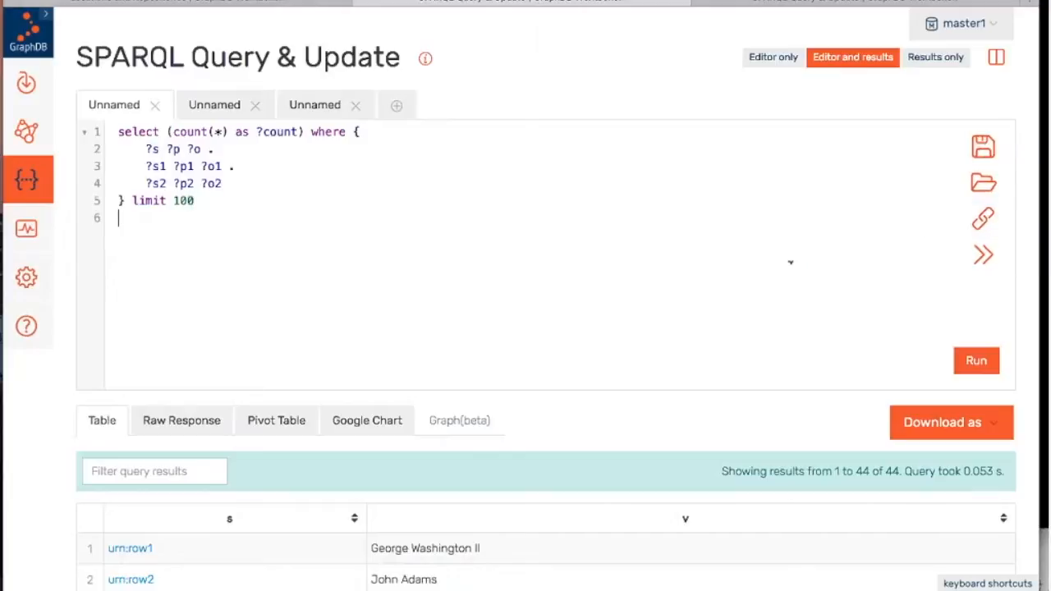
pyautogui.click(761, 3)
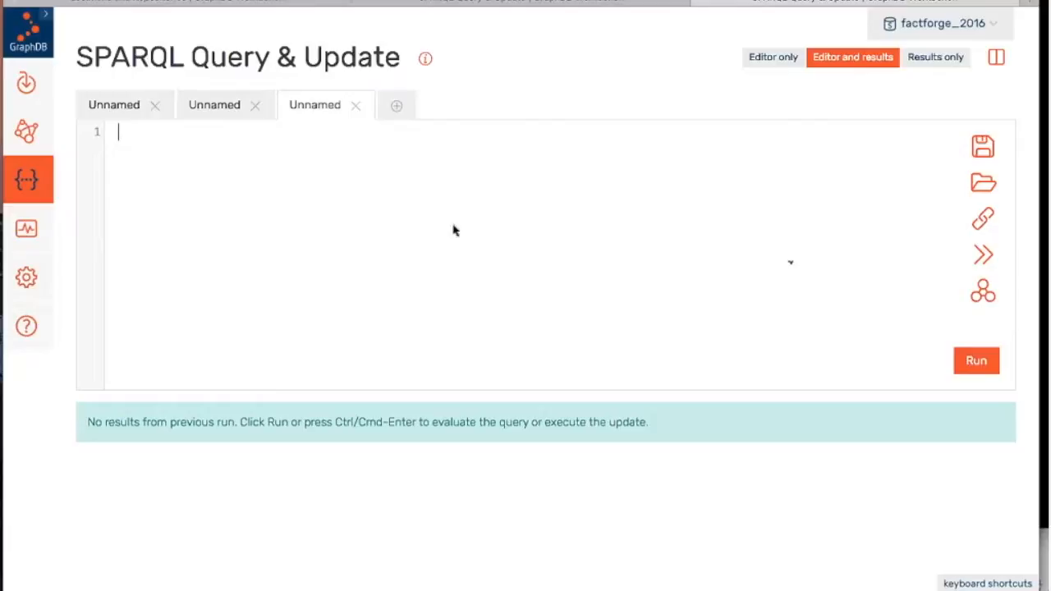
pyautogui.write('select * {')
pyautogui.press('Return')
pyautogui.write('dbr:')
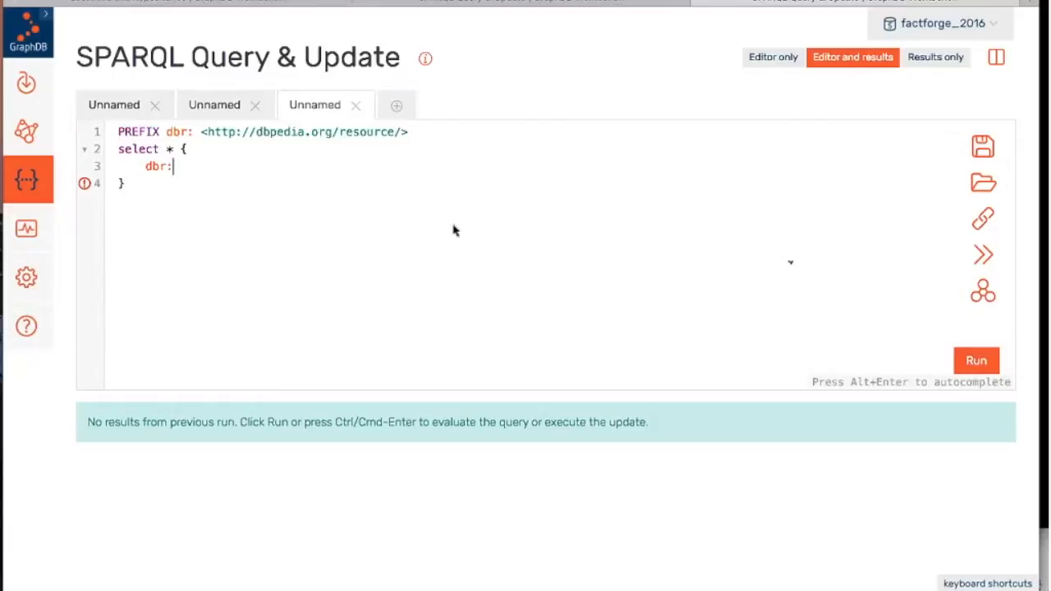
pyautogui.write('Bulgaria dbo:Capita')
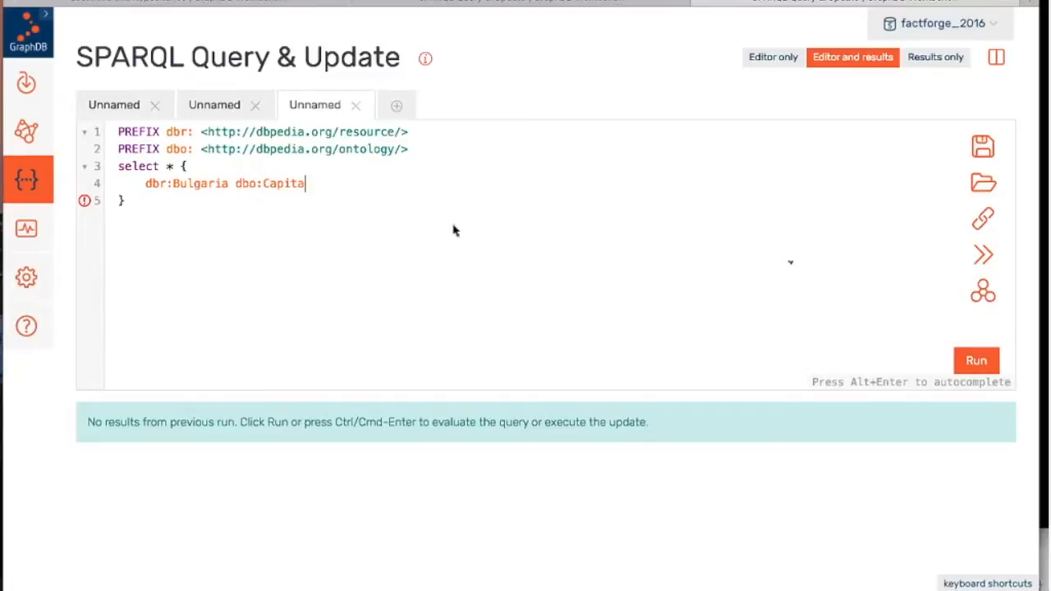
pyautogui.write('l ?')
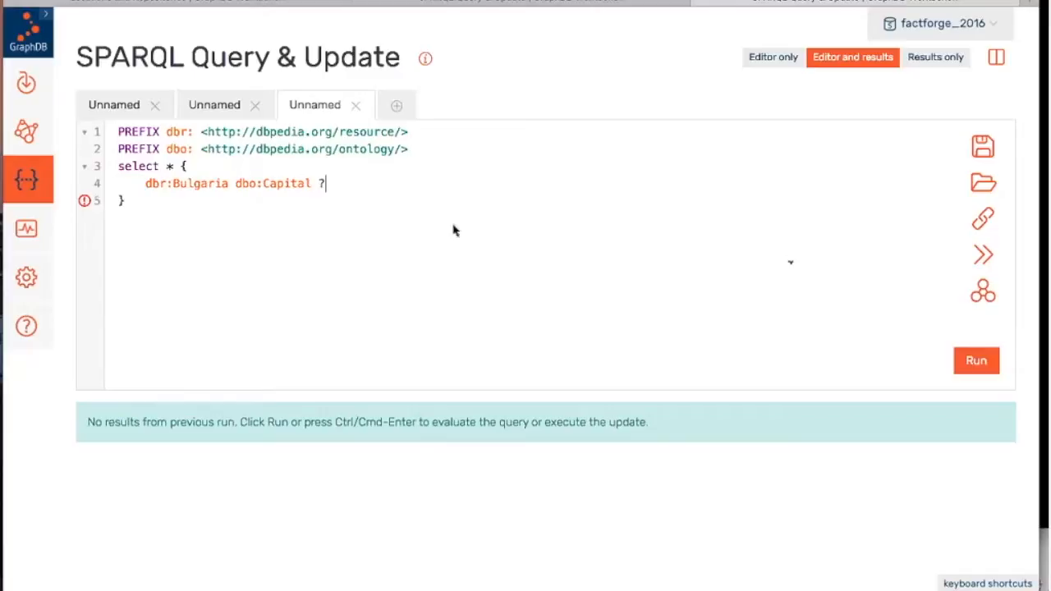
pyautogui.write('city')
pyautogui.hotkey('ctrl', 'Return')
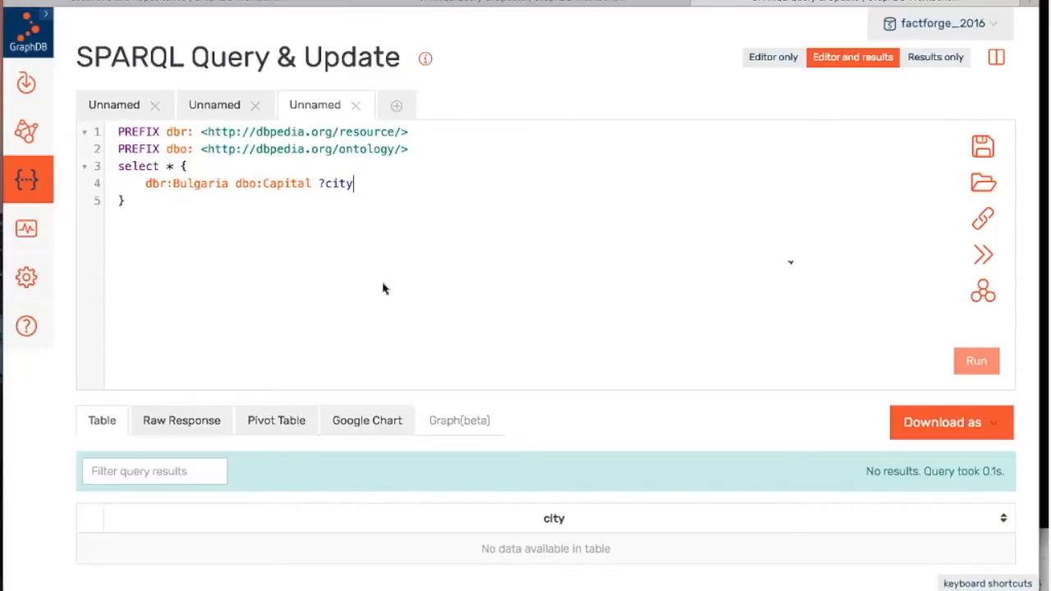
# - Correct the property to lowercase dbo:capital, rerun the query and view the returned cities
pyautogui.click(264, 183)
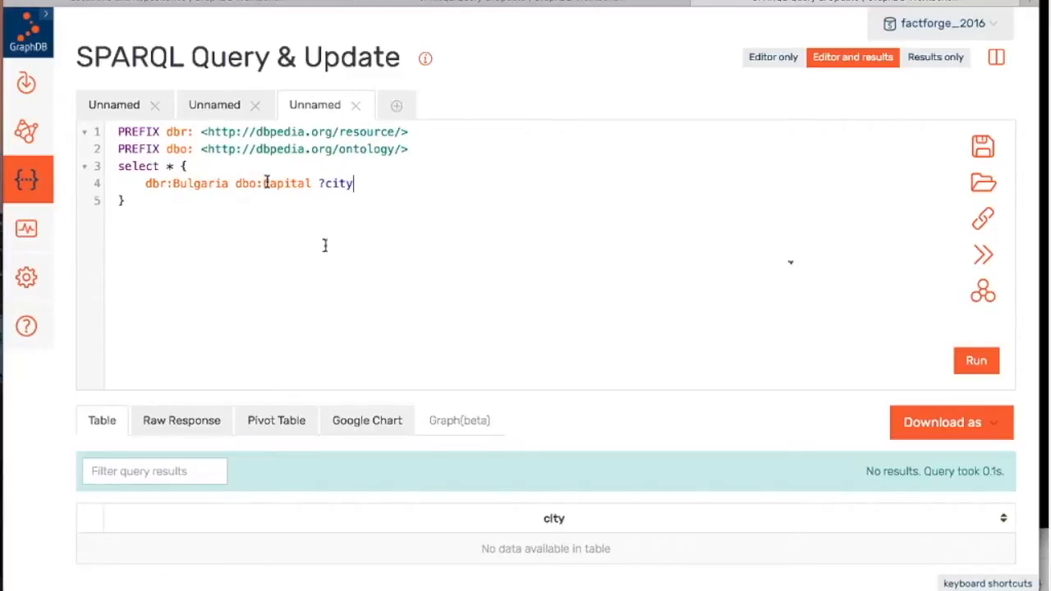
pyautogui.hotkey('ctrl', 'Return')
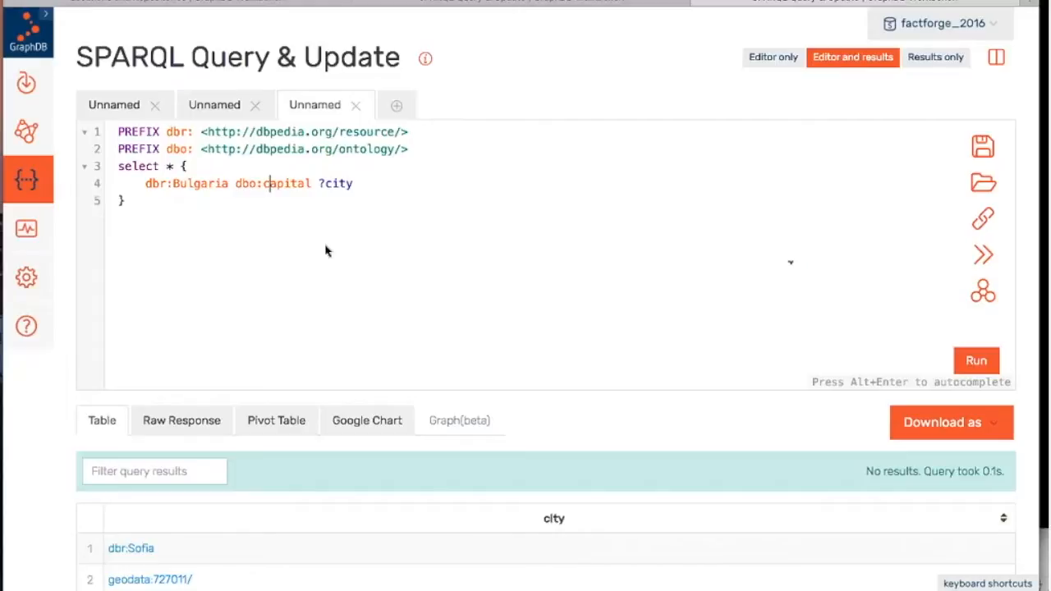
pyautogui.scroll(-1, 534, 314)
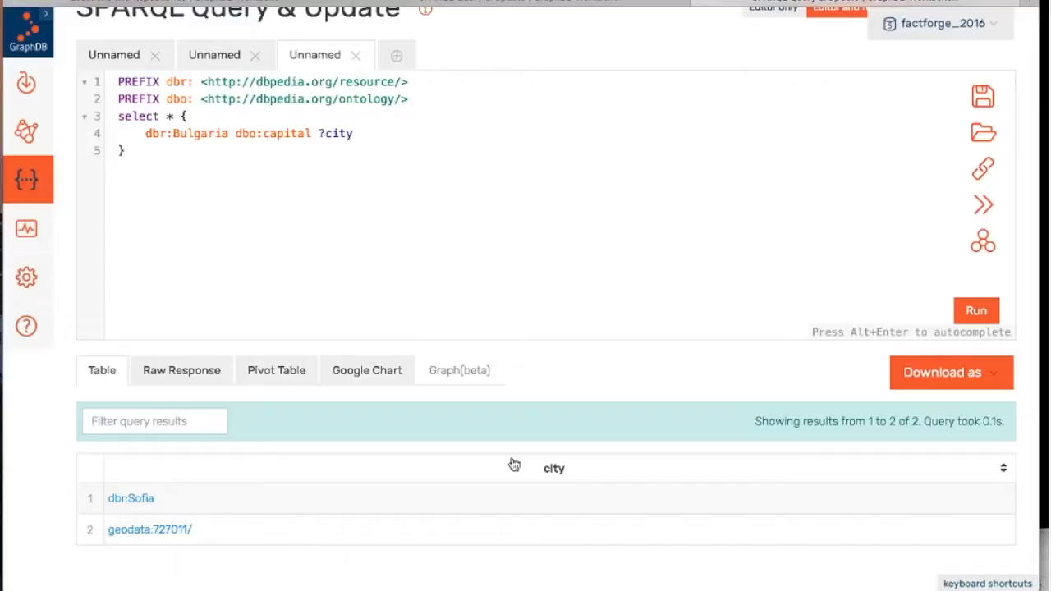
# - Add the clause from onto:disable-sameAs after select * in the Bulgaria capital query and run it
pyautogui.press('Up')
pyautogui.click(175, 116)
pyautogui.write('from ')
pyautogui.write('on')
pyautogui.write('to')
pyautogui.write(':d')
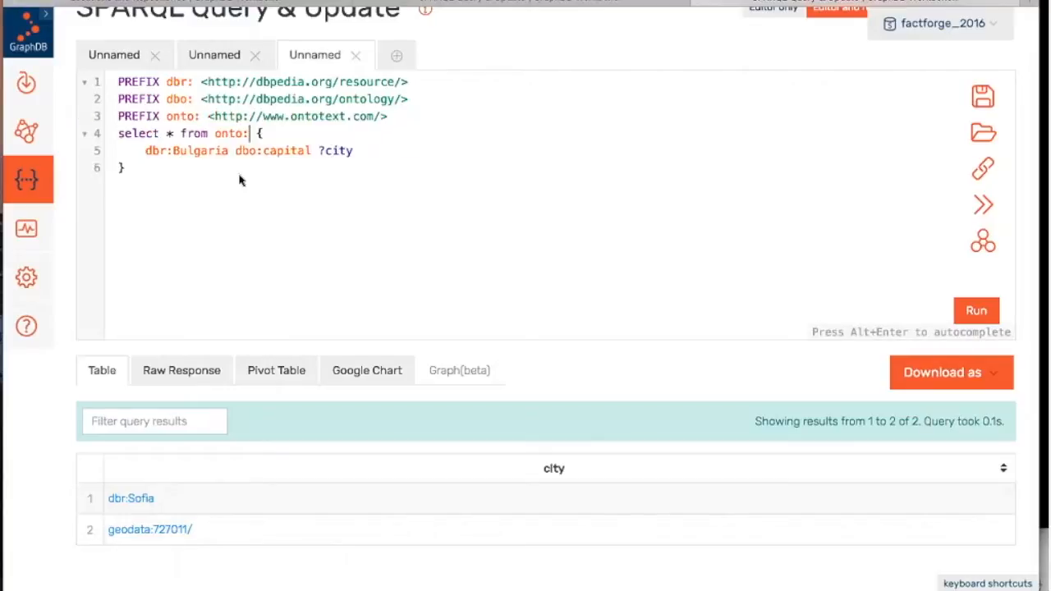
pyautogui.write('isable-sameAs')
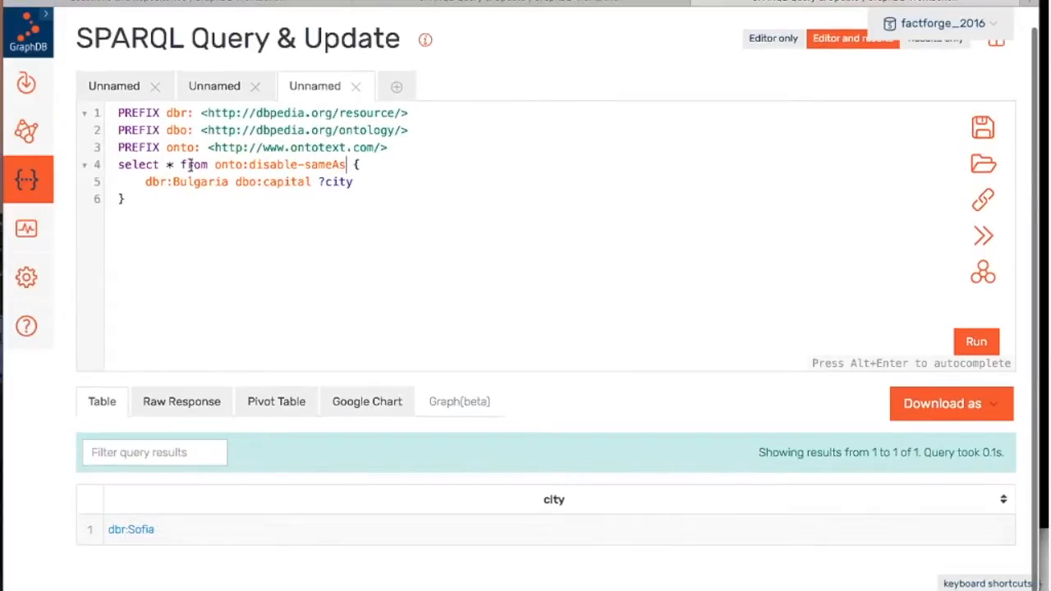
# - Remove the from onto:disable-sameAs clause, rerun the query and view its results
pyautogui.moveTo(182, 164); pyautogui.dragTo(350, 164)
pyautogui.press('BackSpace')
pyautogui.press('BackSpace')
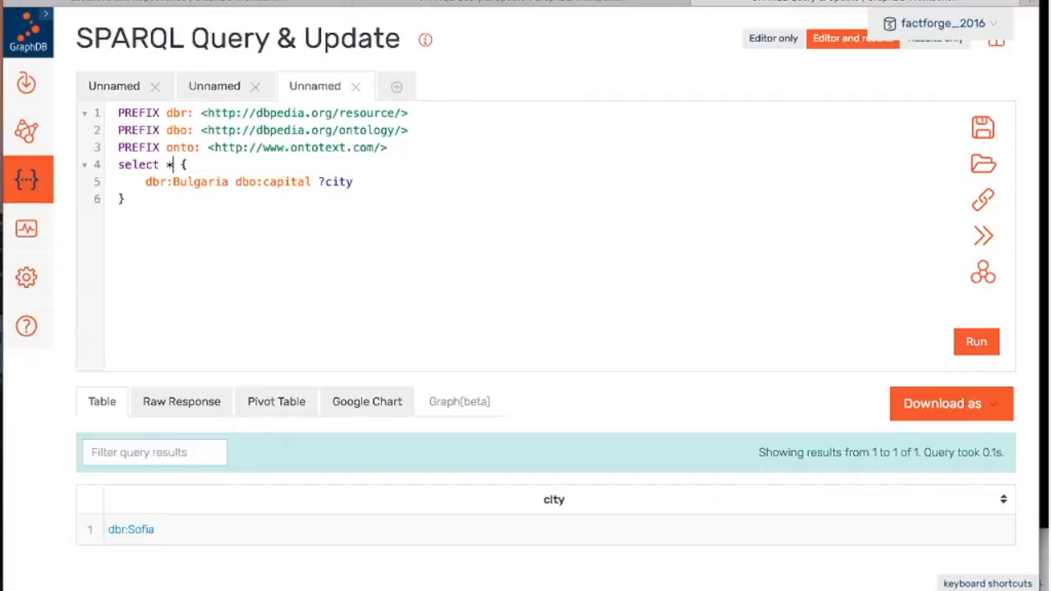
pyautogui.hotkey('ctrl', 'Return')
pyautogui.scroll(-1, 528, 235)
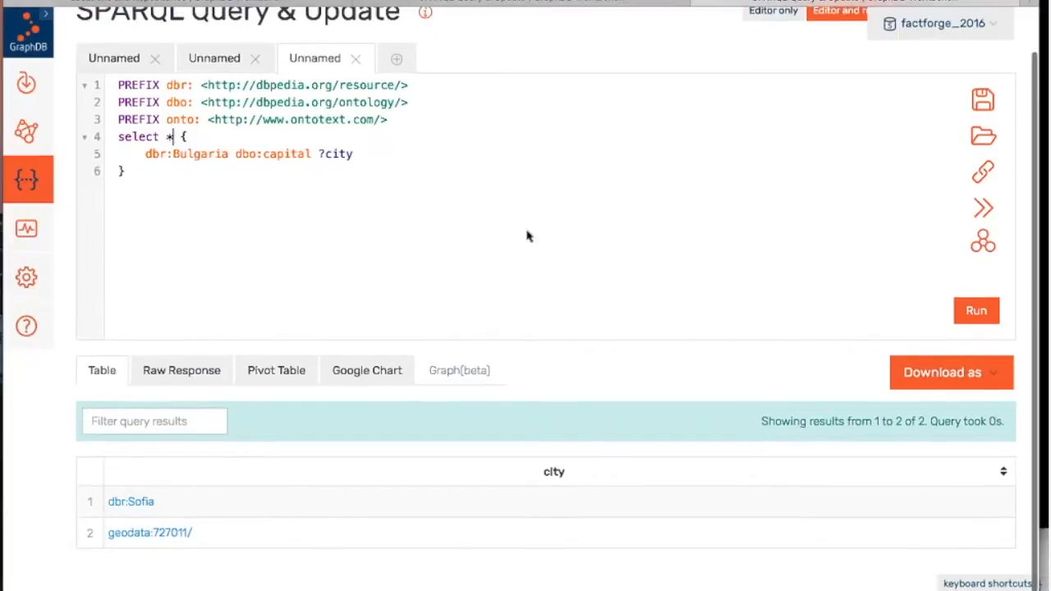
# - Toggle the option to expand results over owl:sameAs for the Bulgaria capital query, leaving it off
pyautogui.click(988, 248)
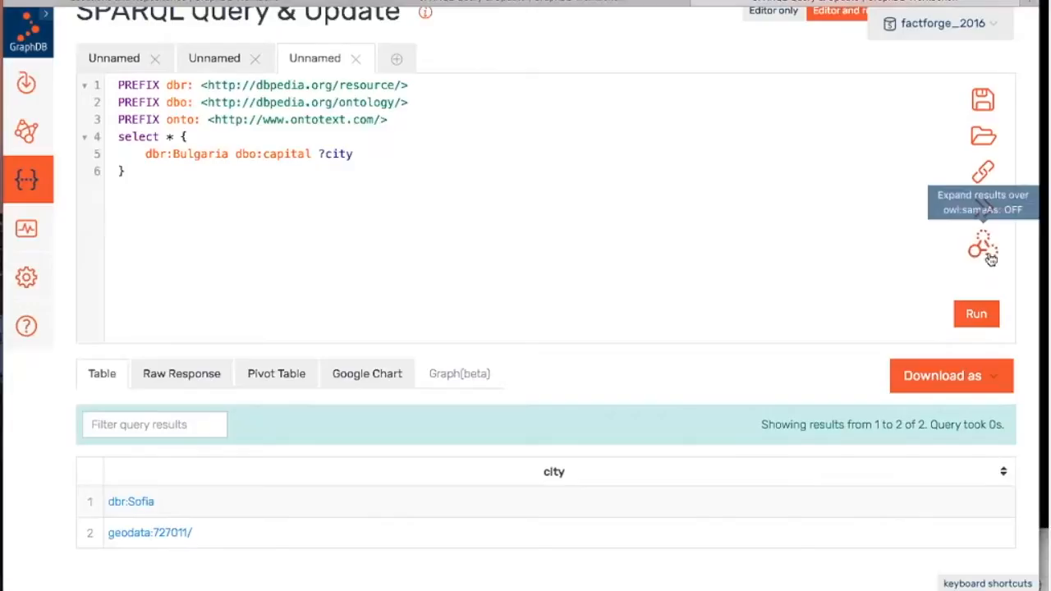
pyautogui.click(983, 244)
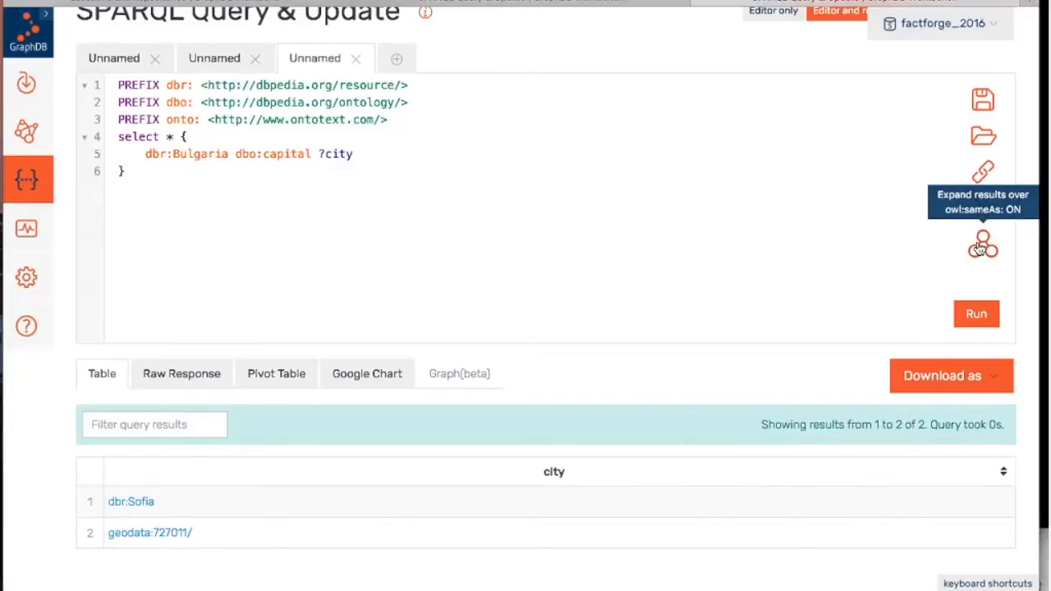
pyautogui.click(982, 253)
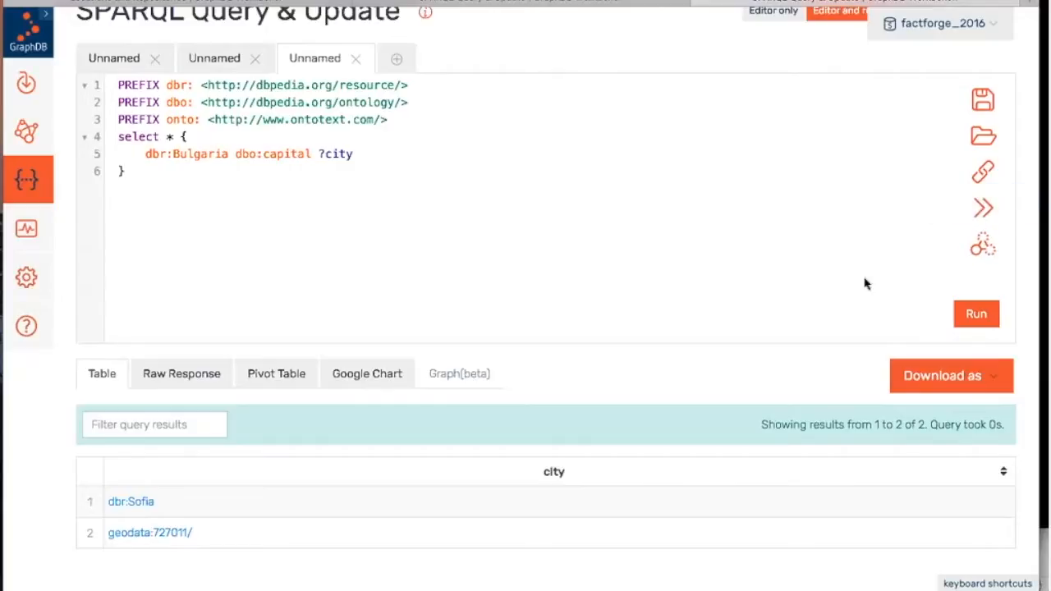
# - Rerun the Bulgaria capital query with owl:sameAs expansion turned off
pyautogui.click(975, 315)
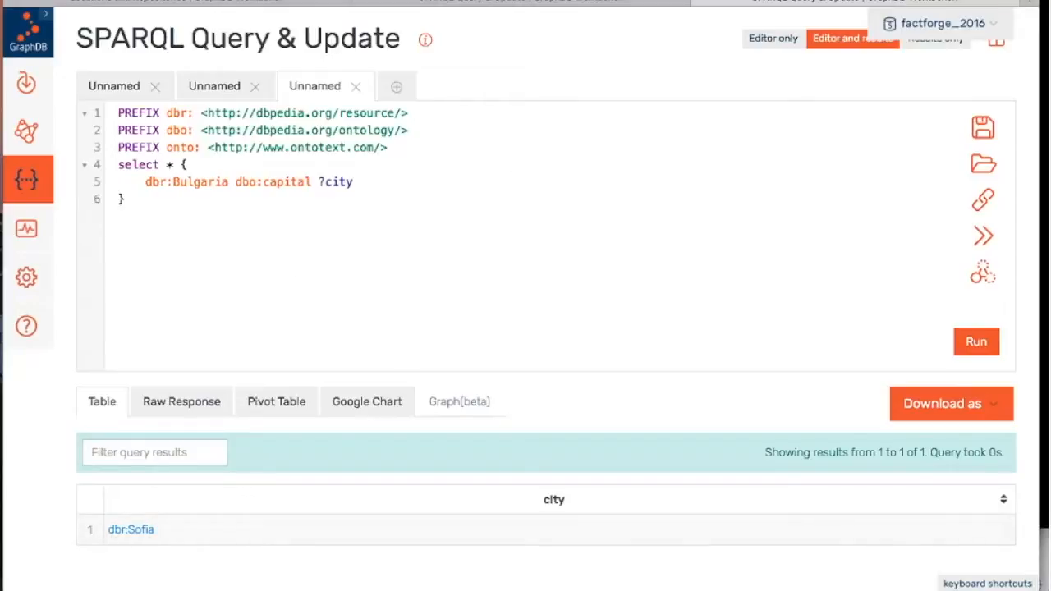
# - Go to the Workbench's visual graph page at localhost:7300/graphs-visualizations
pyautogui.click(134, 199)
pyautogui.press('super+l')
pyautogui.click(277, 179)
pyautogui.press('super+l')
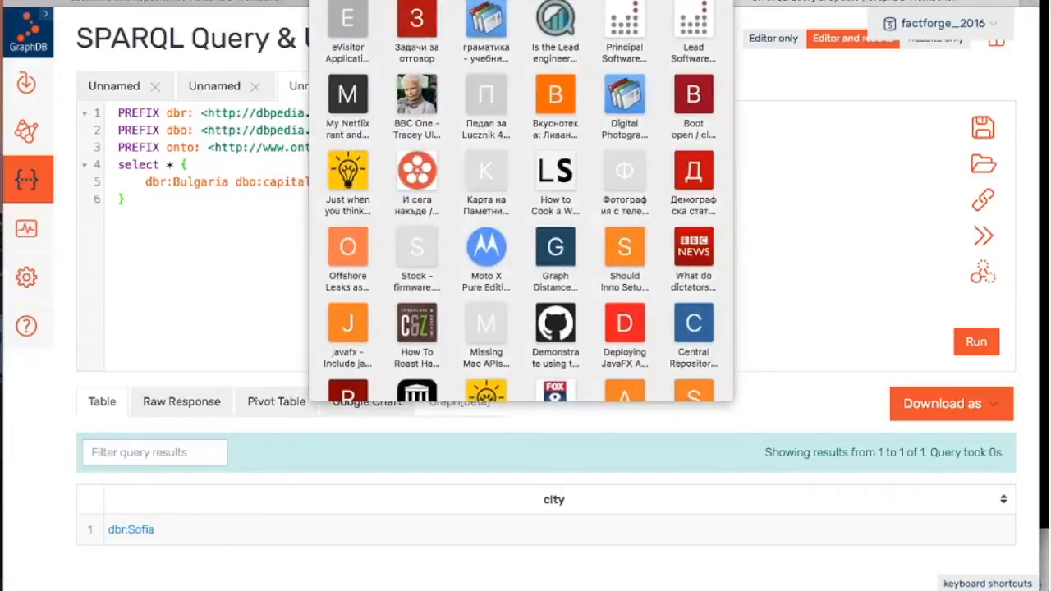
pyautogui.press('Escape')
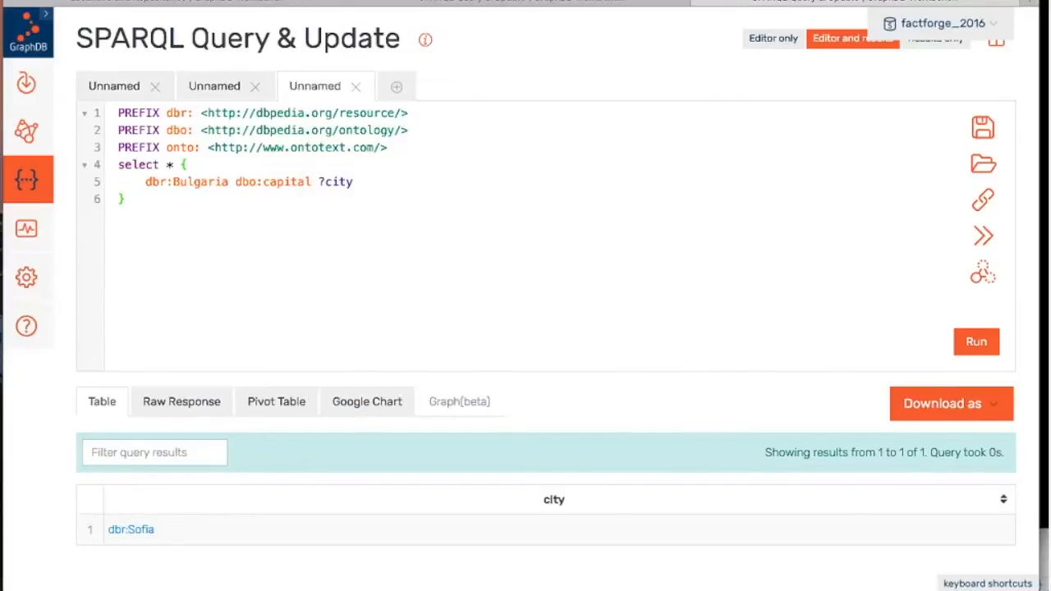
pyautogui.write('graphs')
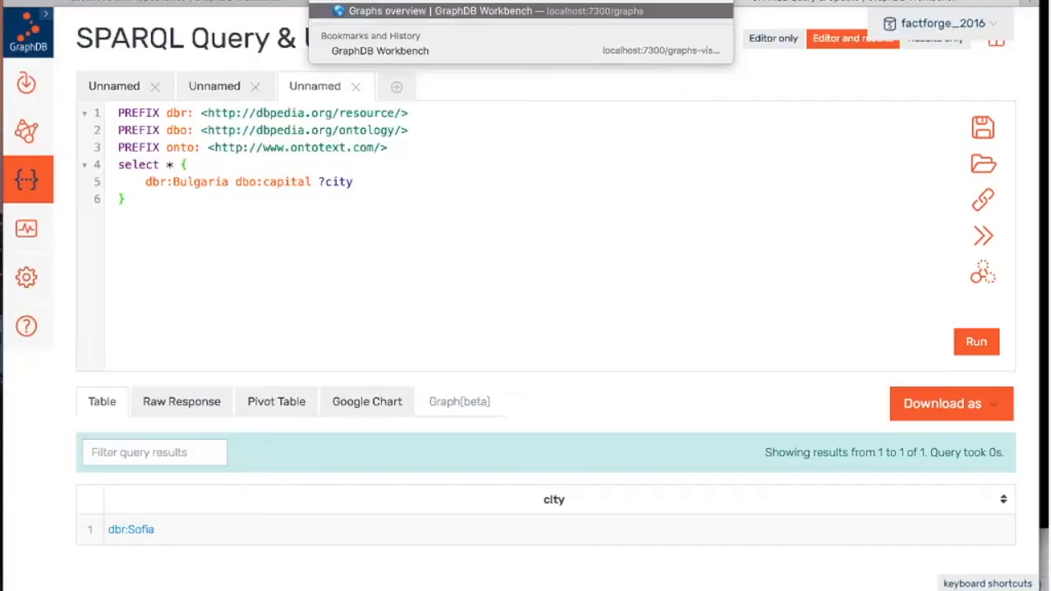
pyautogui.write('-')
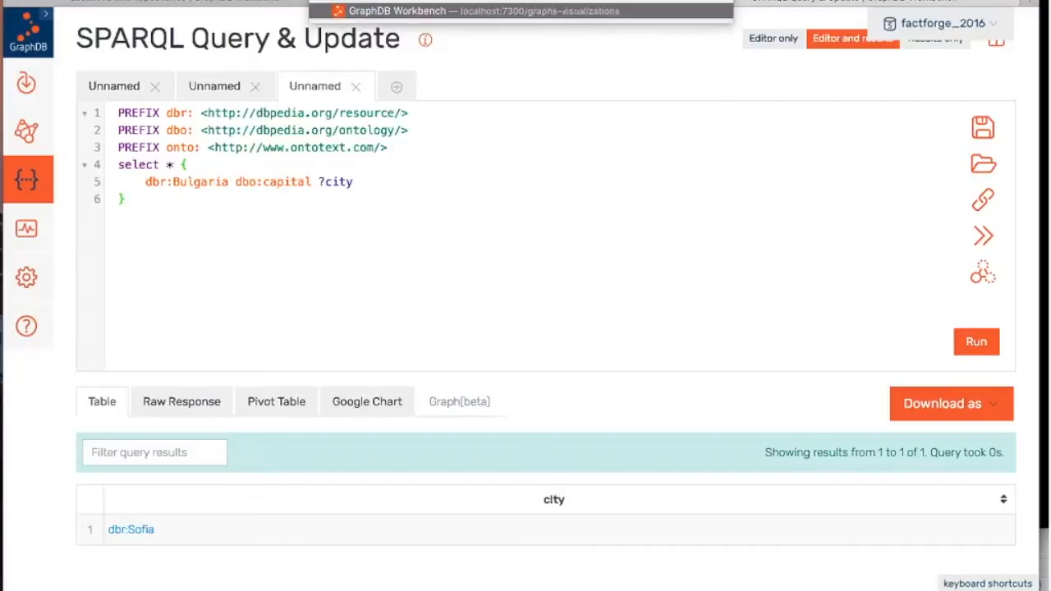
pyautogui.press('Return')
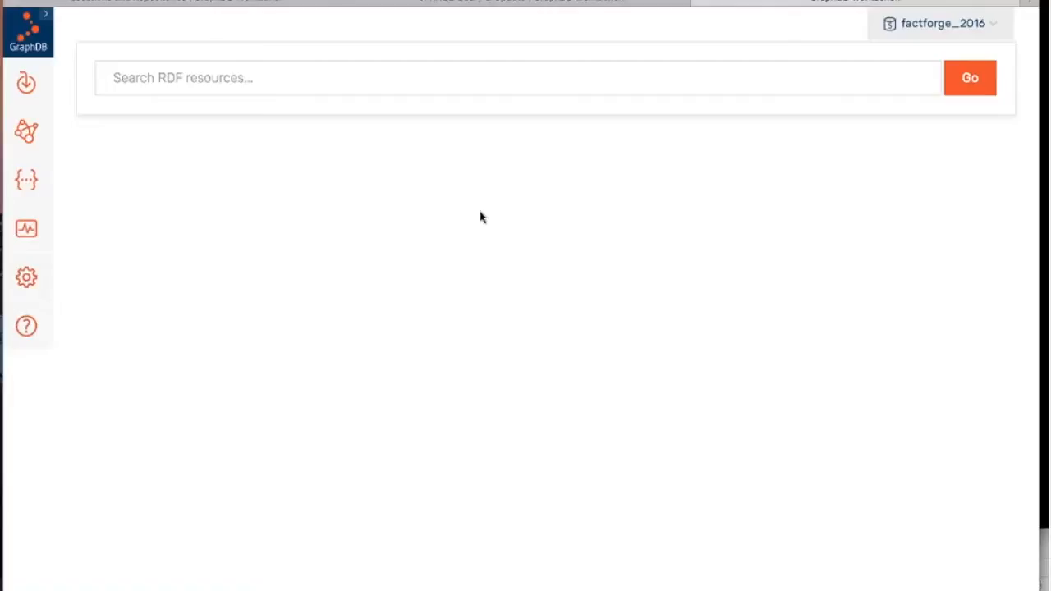
pyautogui.click(138, 78)
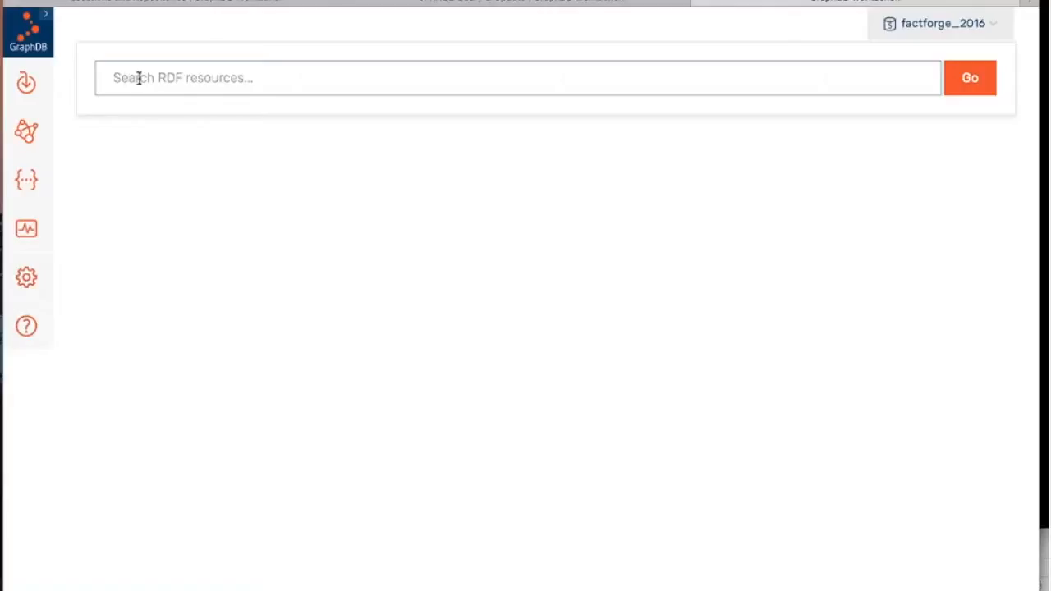
pyautogui.write('Ontote')
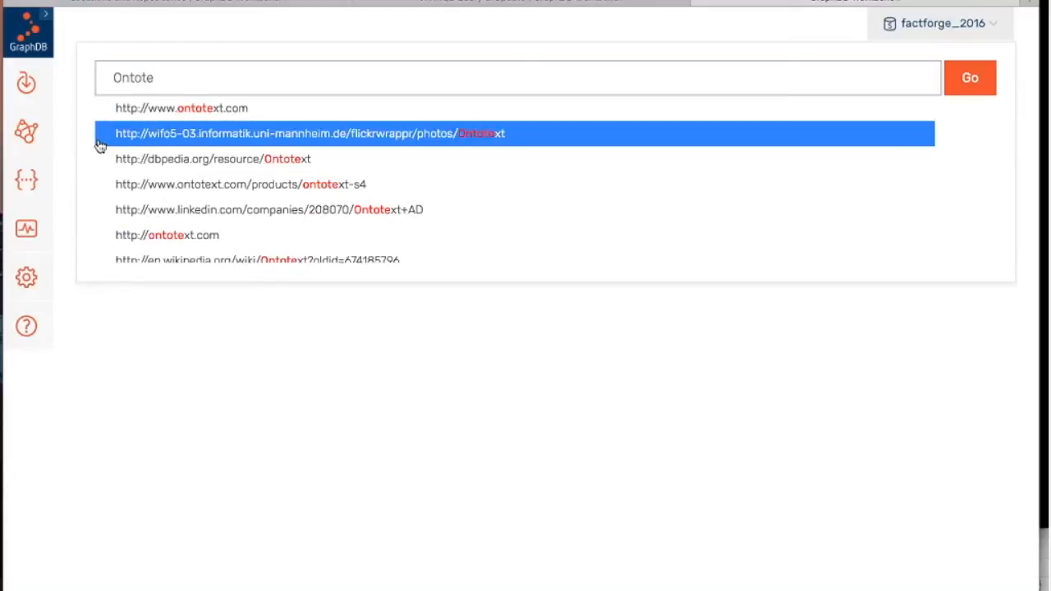
pyautogui.click(300, 160)
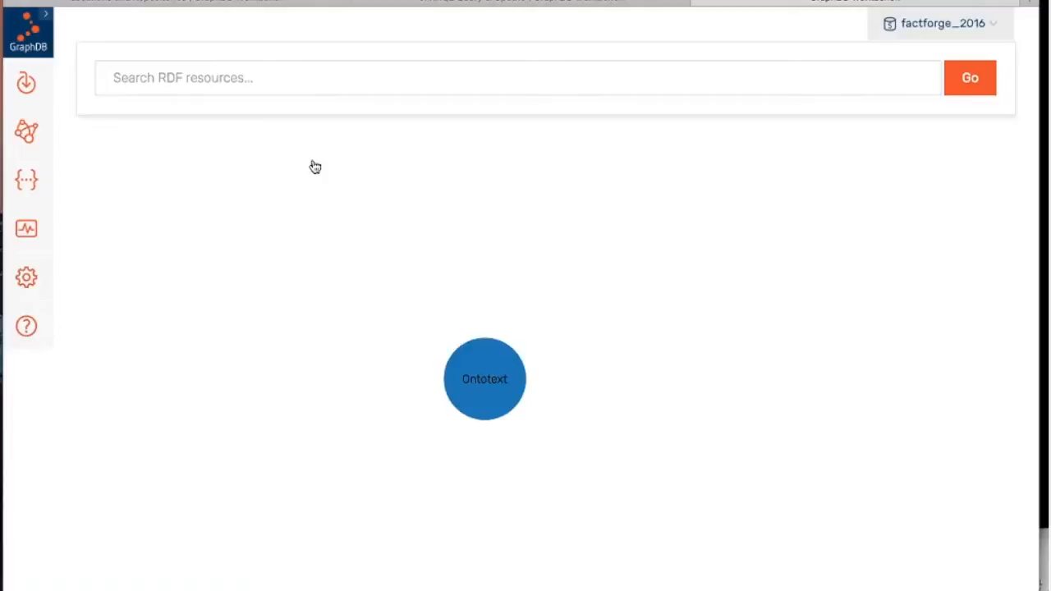
pyautogui.doubleClick(488, 383)
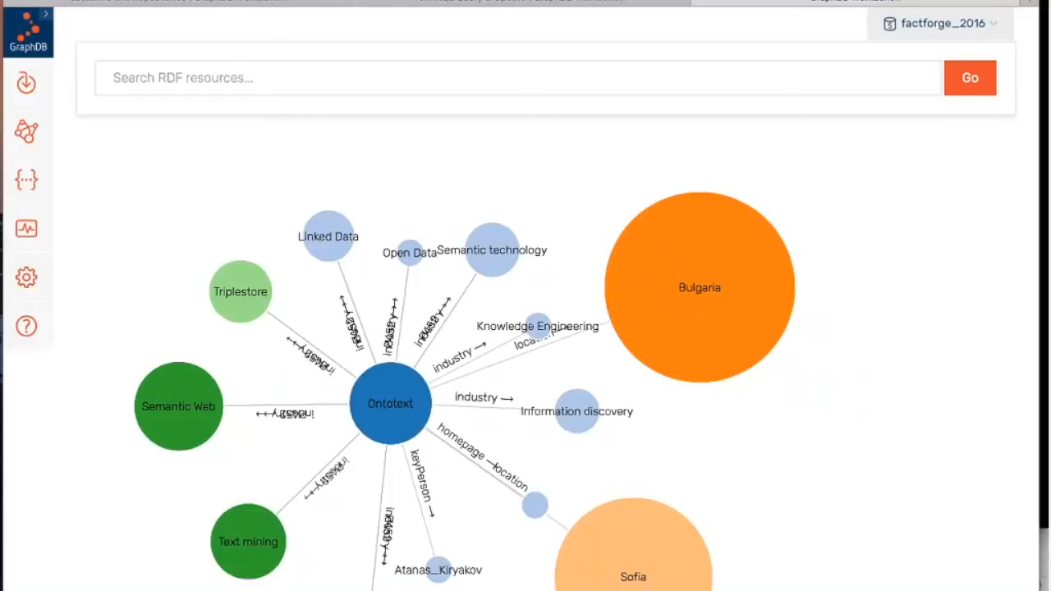
pyautogui.click(223, 79)
pyautogui.write('Donald')
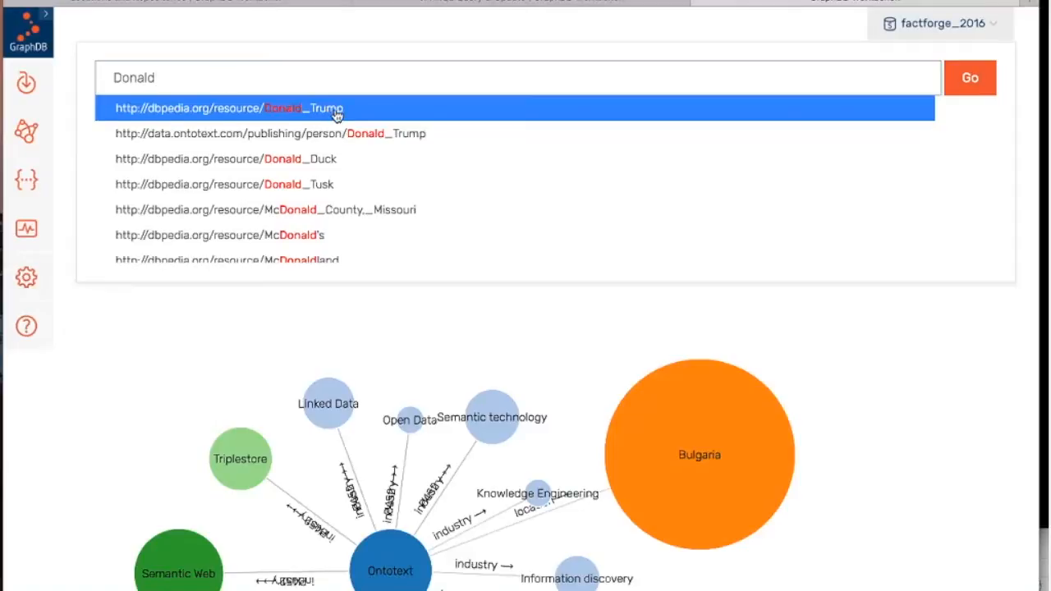
pyautogui.click(366, 112)
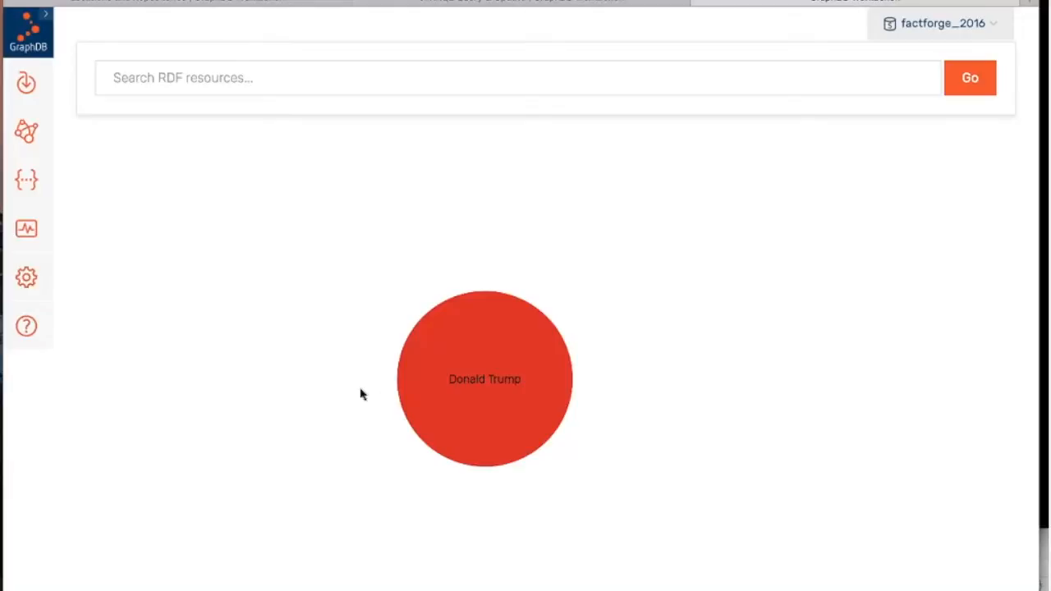
pyautogui.doubleClick(485, 384)
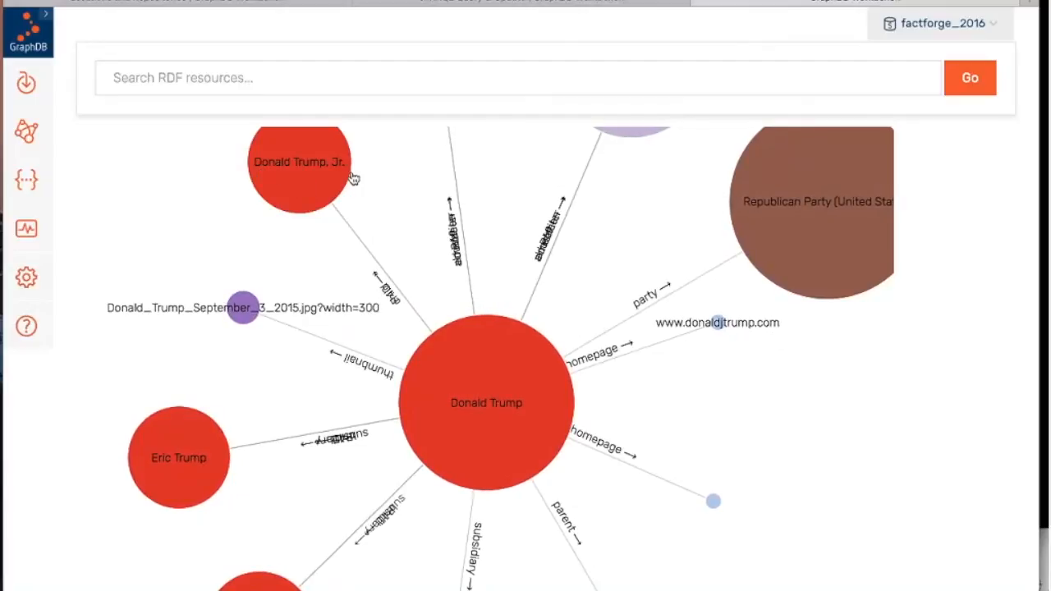
# - Reposition the Donald Trump node in the graph and expand the connections of the Donald Trump, Jr. node
pyautogui.moveTo(504, 430); pyautogui.dragTo(500, 295)
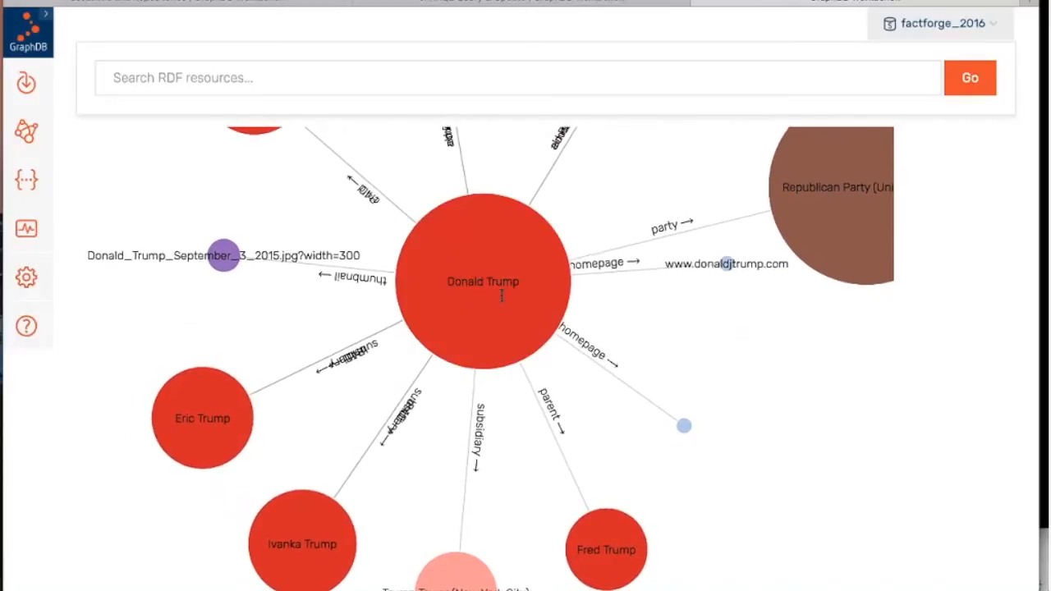
pyautogui.moveTo(501, 295); pyautogui.dragTo(506, 415)
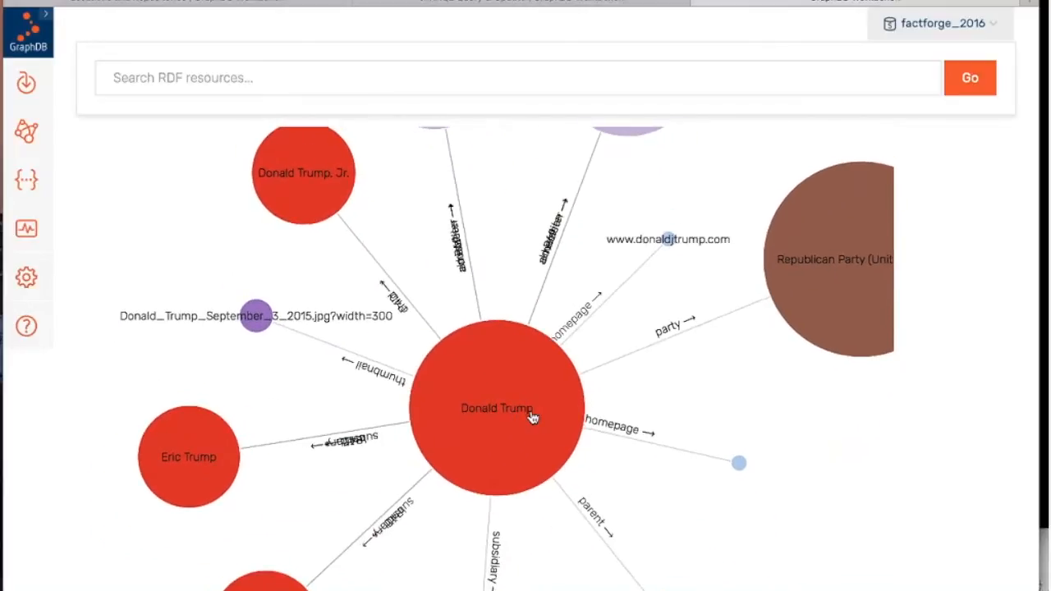
pyautogui.scroll(-3, 476, 414)
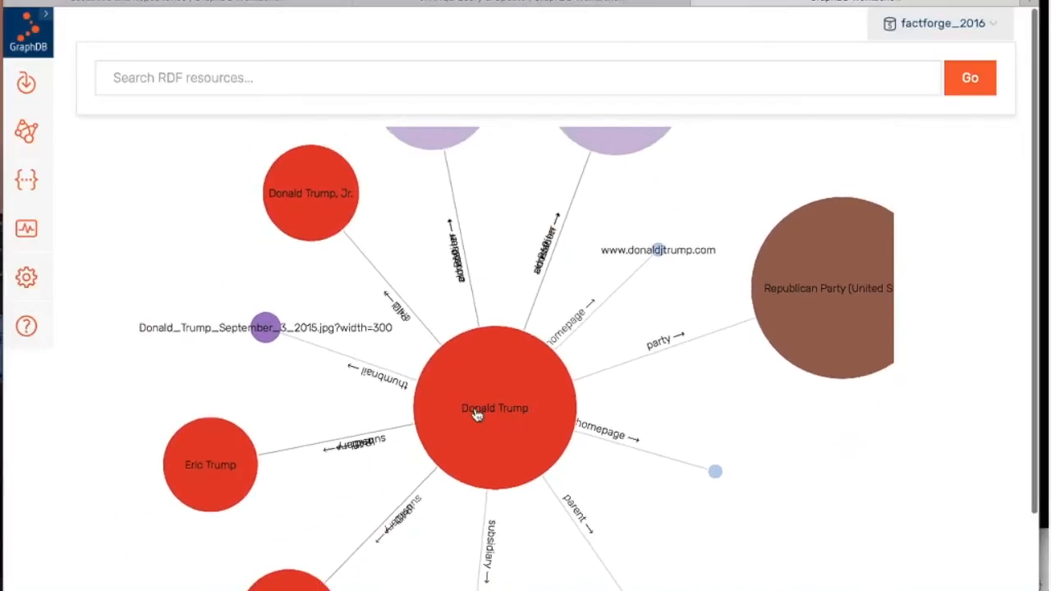
pyautogui.scroll(-1, 476, 414)
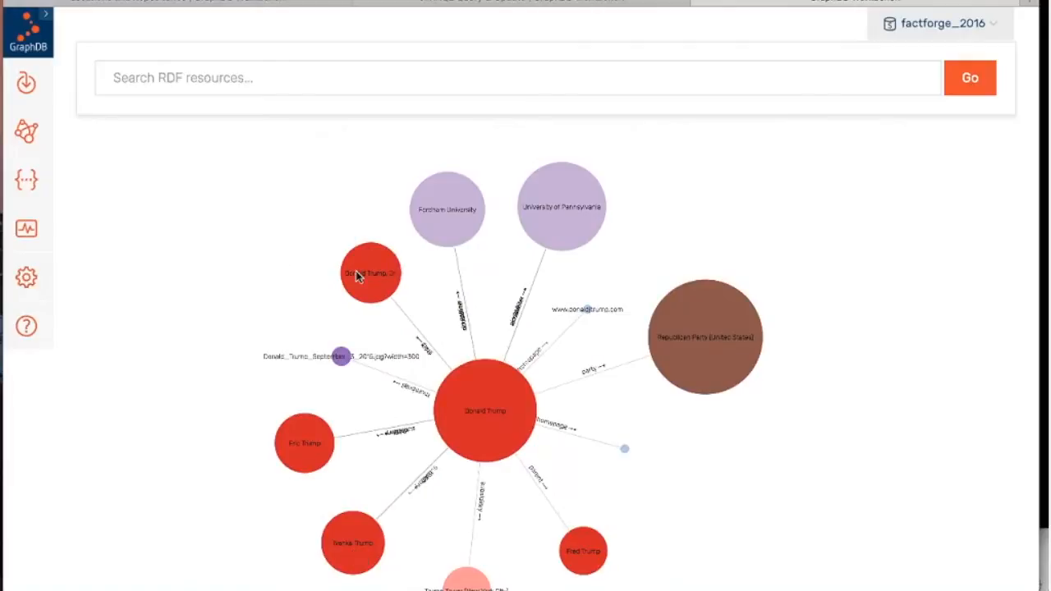
pyautogui.doubleClick(373, 289)
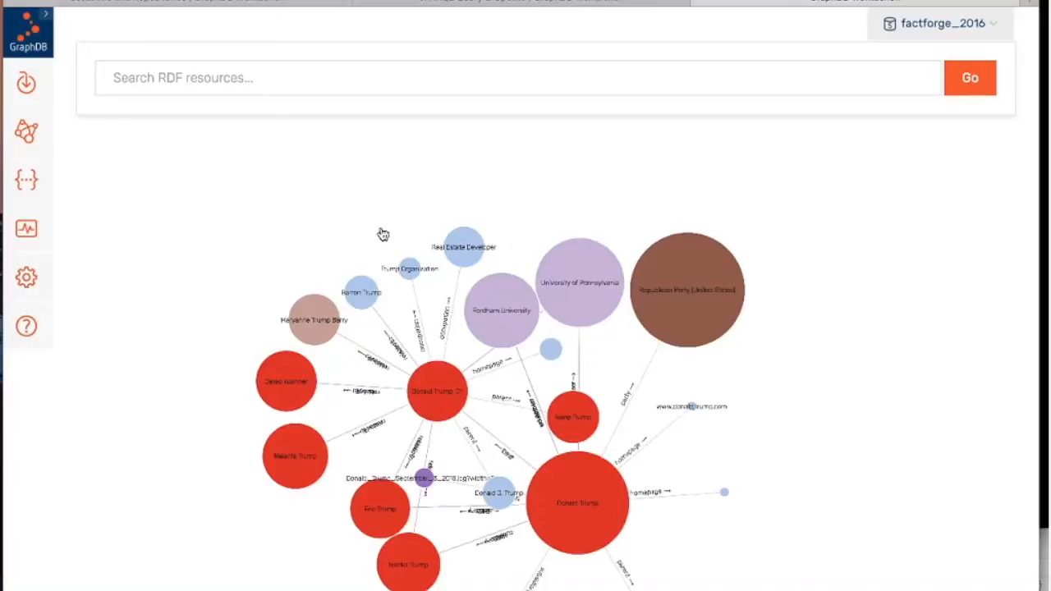
pyautogui.press('super+Tab')
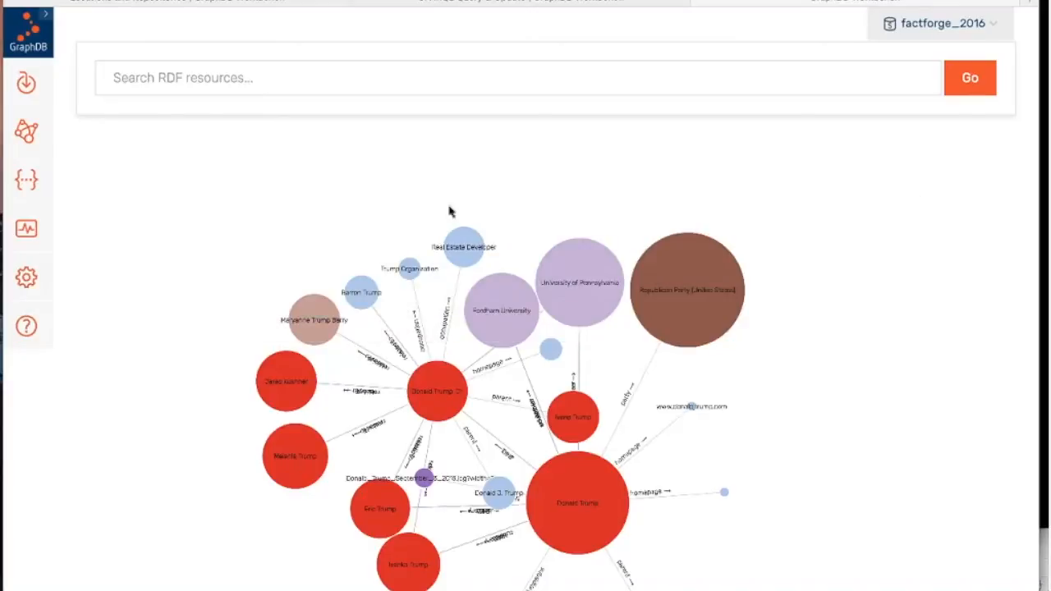